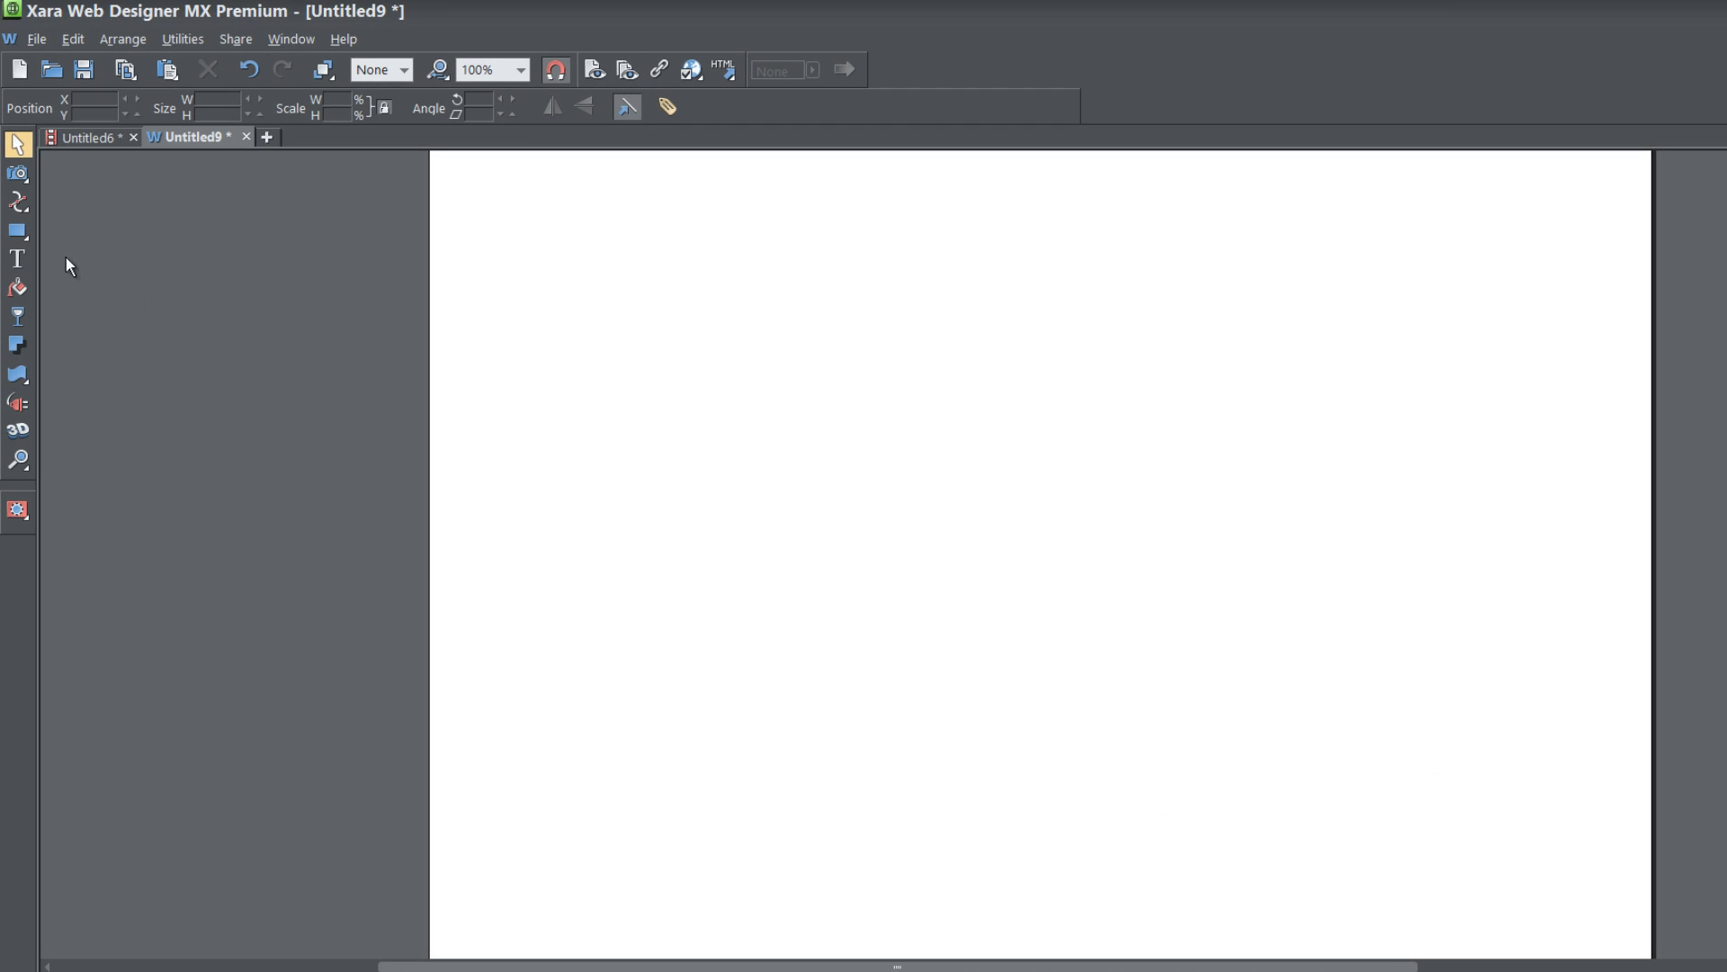
Step: Draw a large rectangle on the page to serve as the HTML placeholder
mouse_move(25, 238)
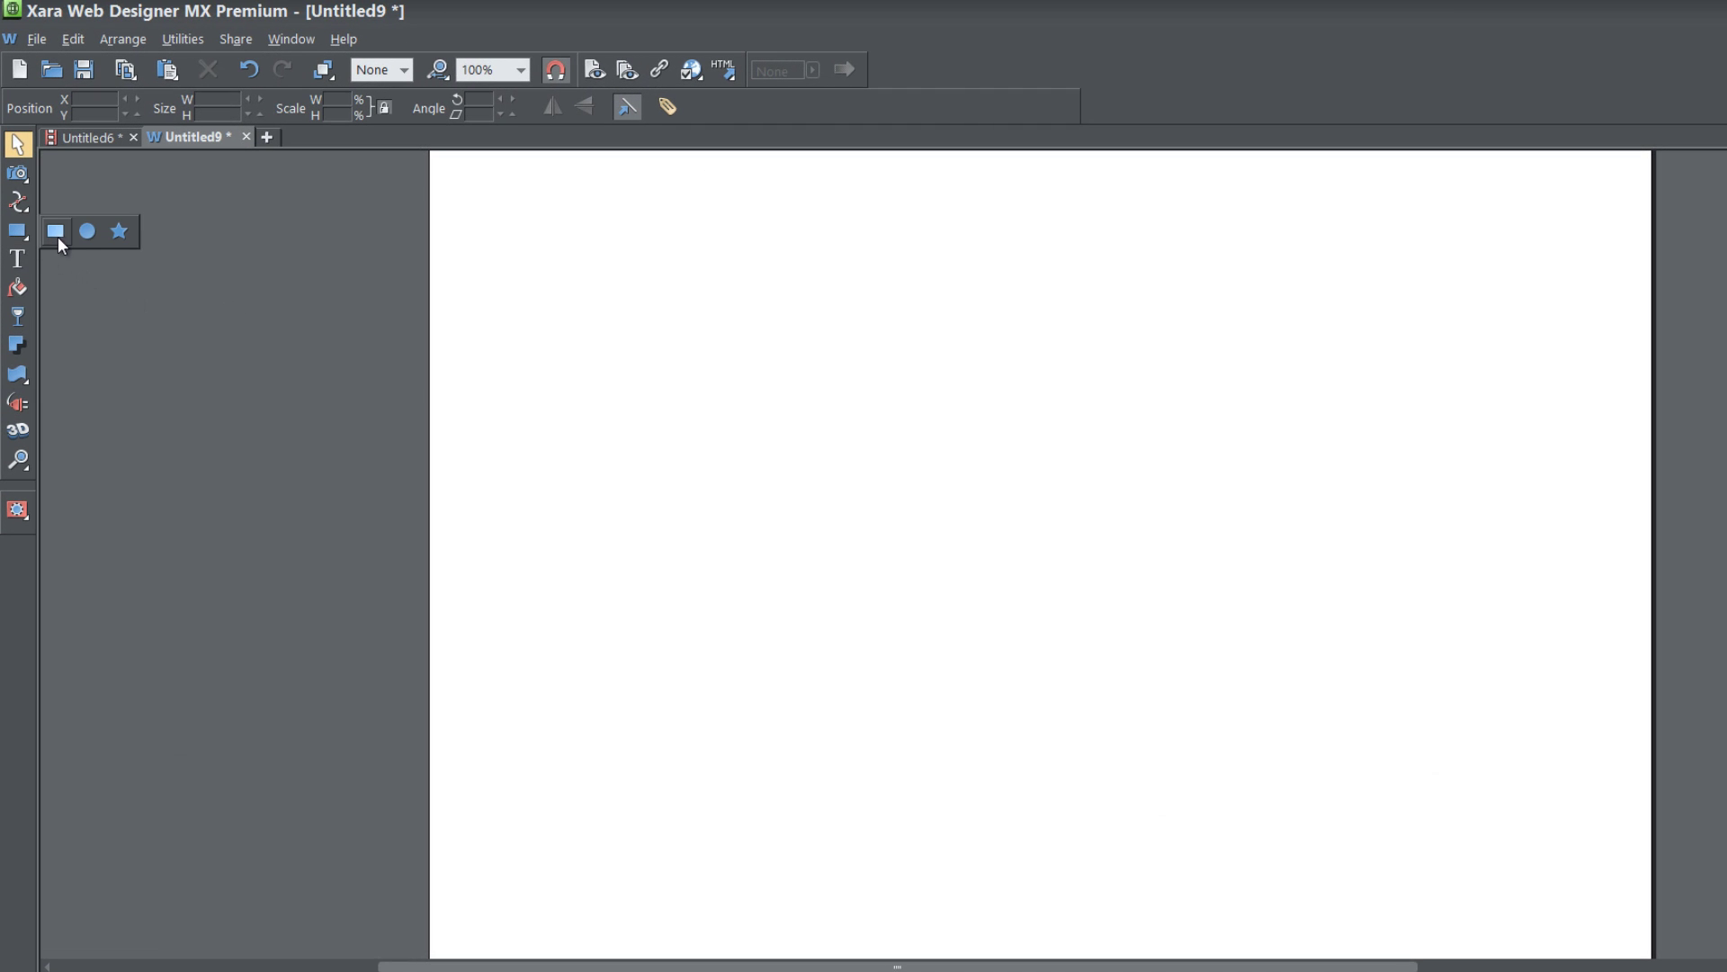
click(64, 236)
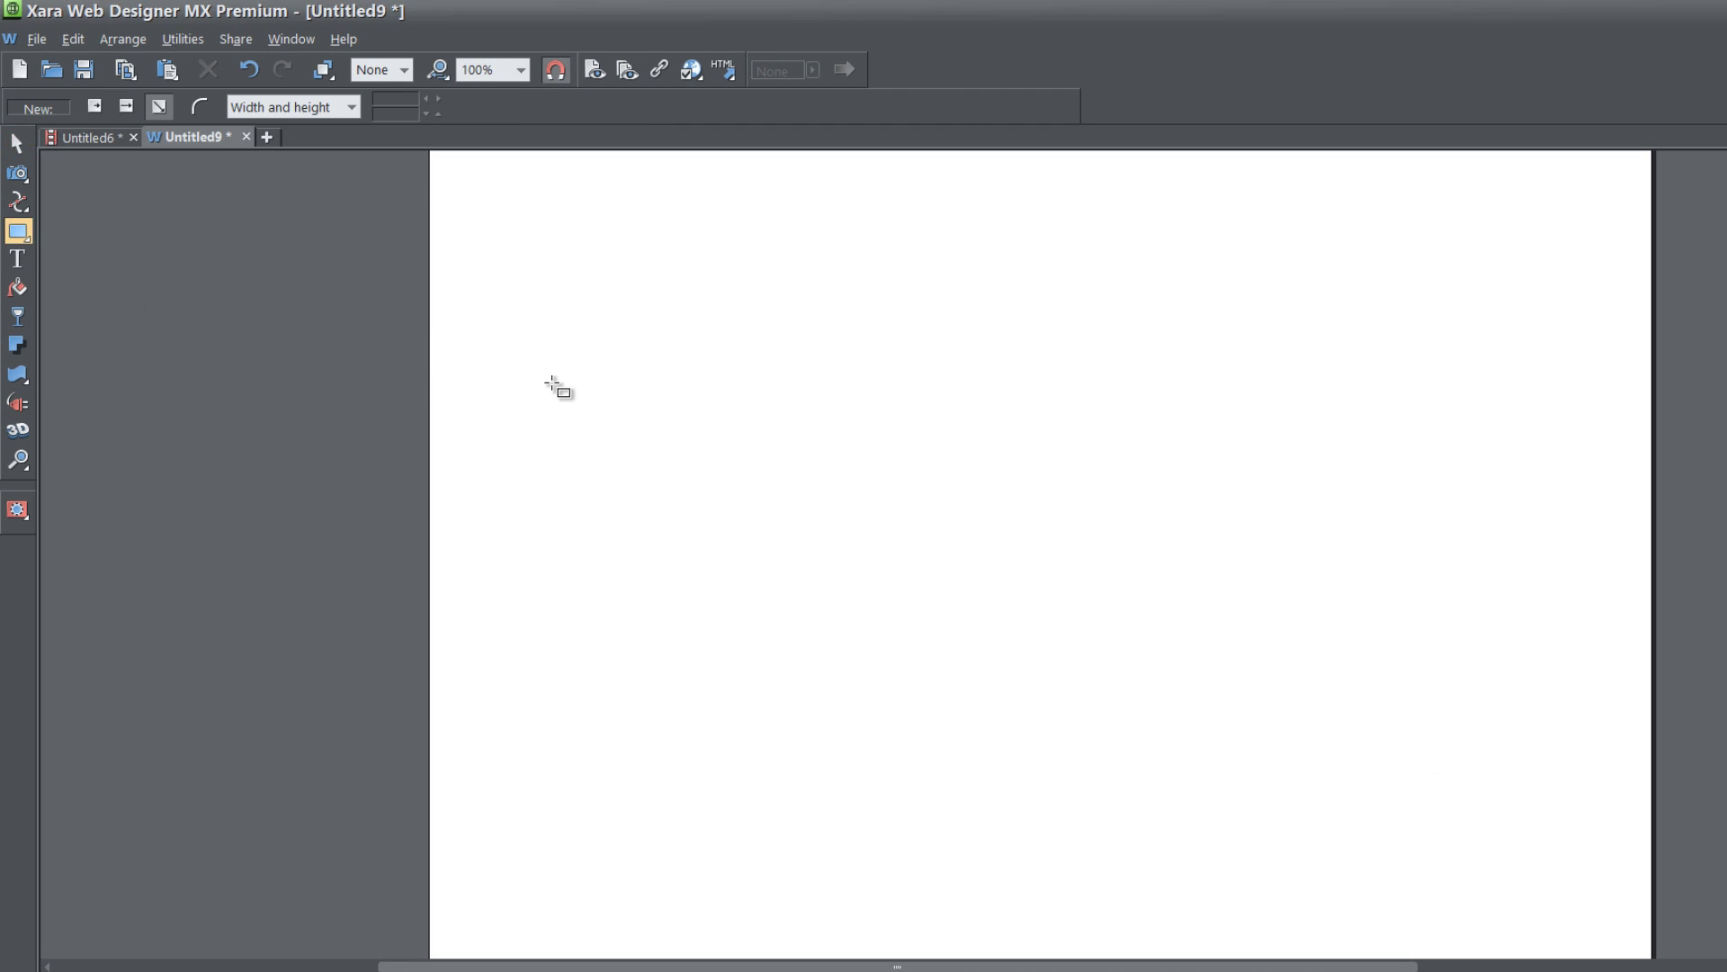
drag(687, 333, 1379, 831)
Step: Open the rectangle's Web Properties and its Placeholder HTML code (body) editor
right_click(1034, 478)
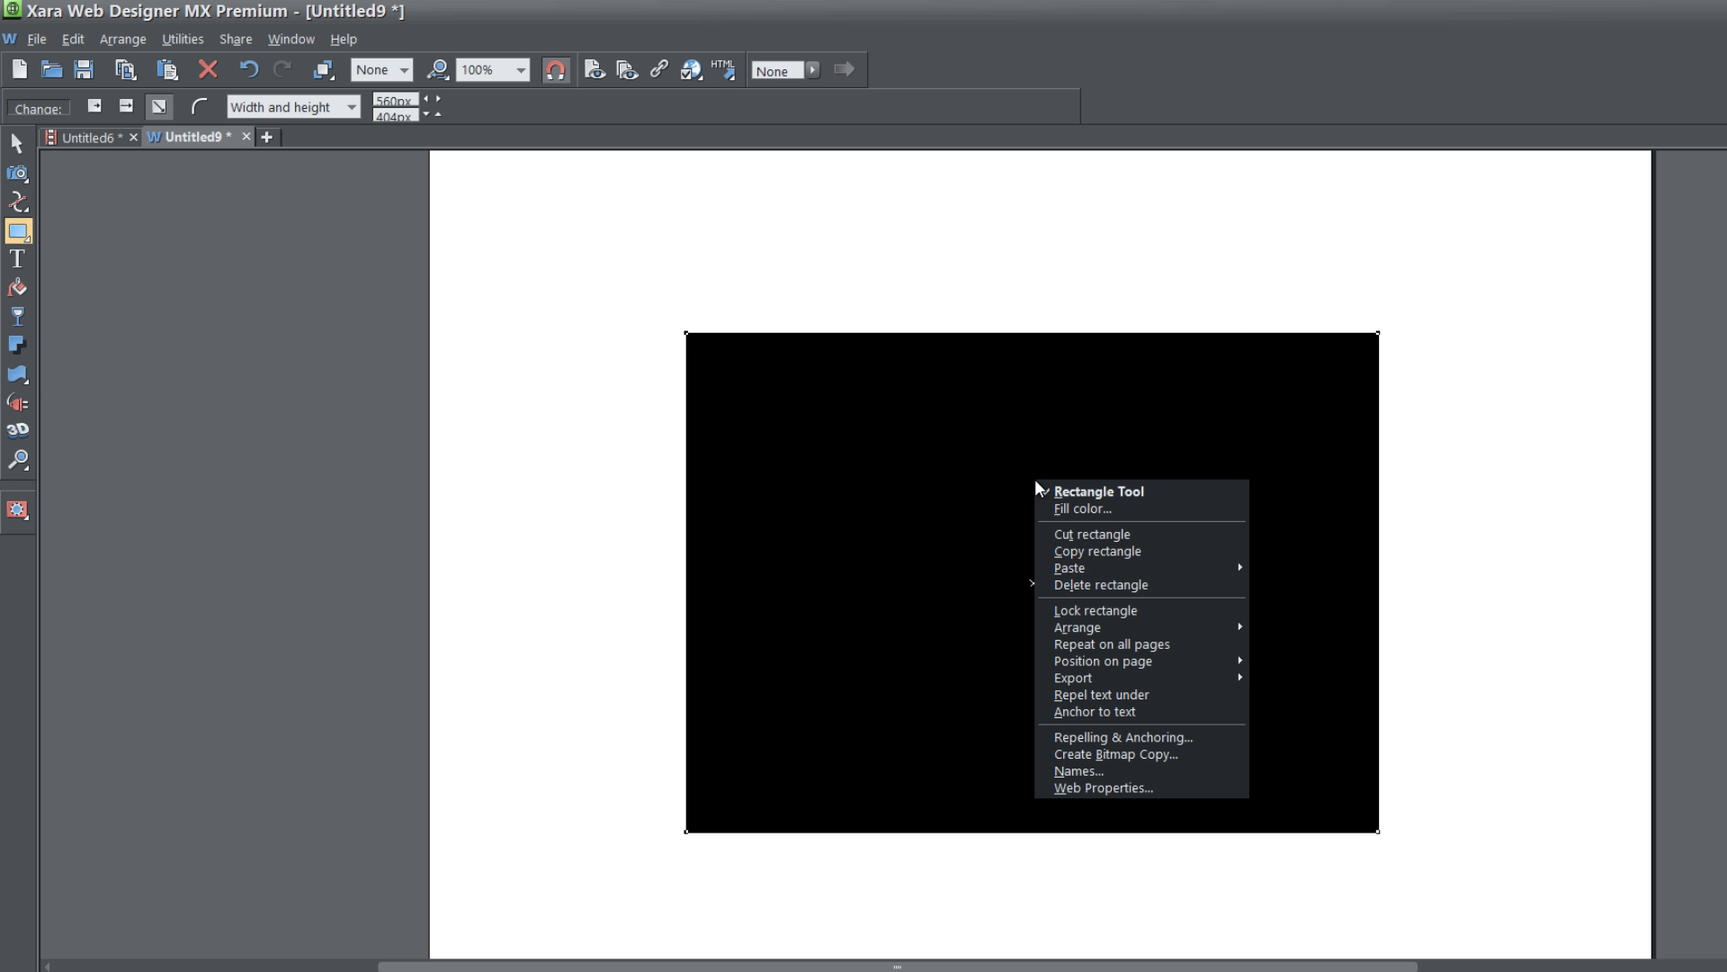
click(1134, 788)
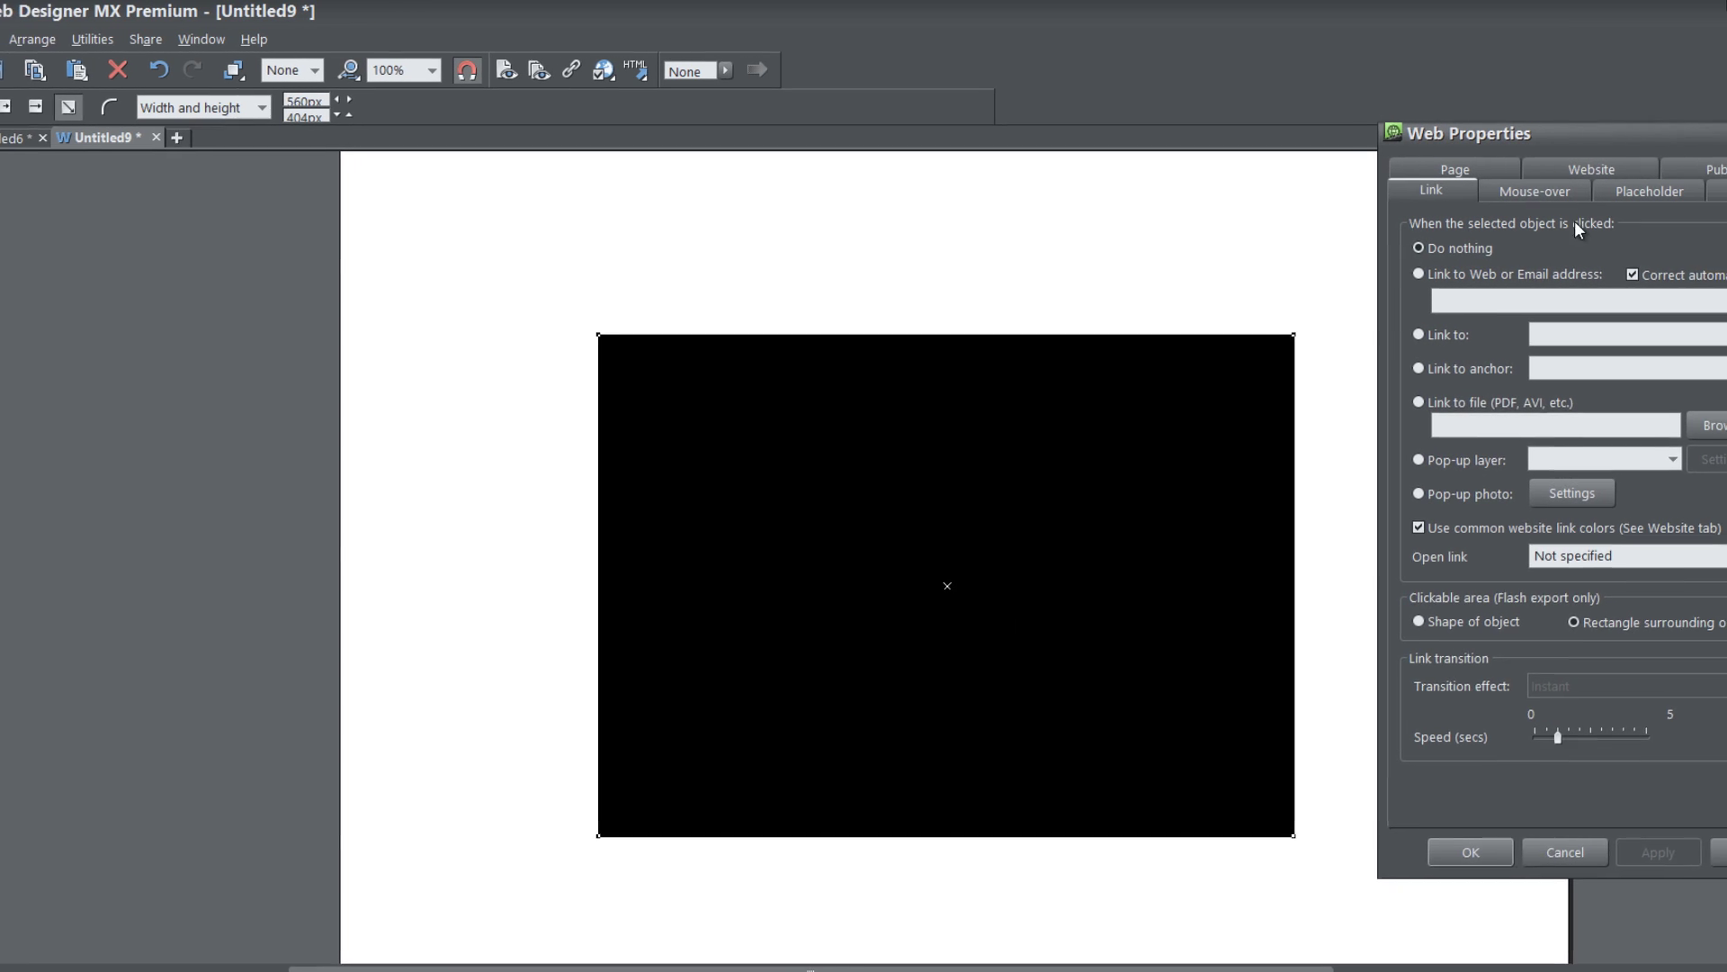
drag(1604, 133, 1555, 134)
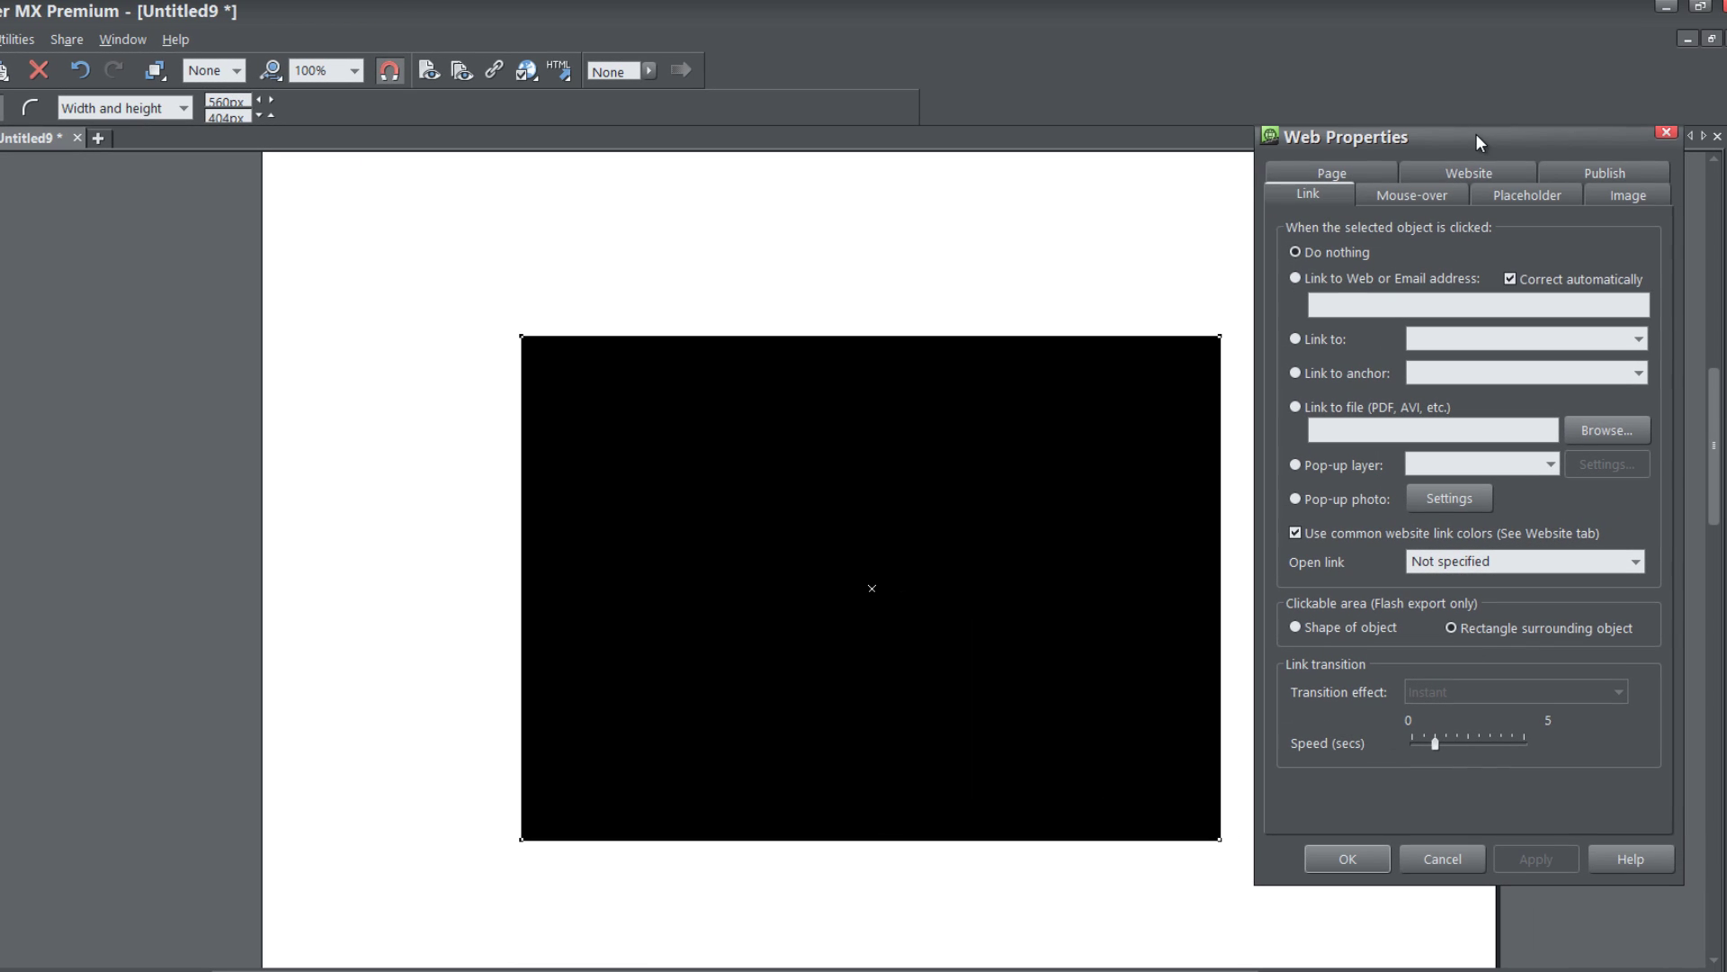
click(1546, 197)
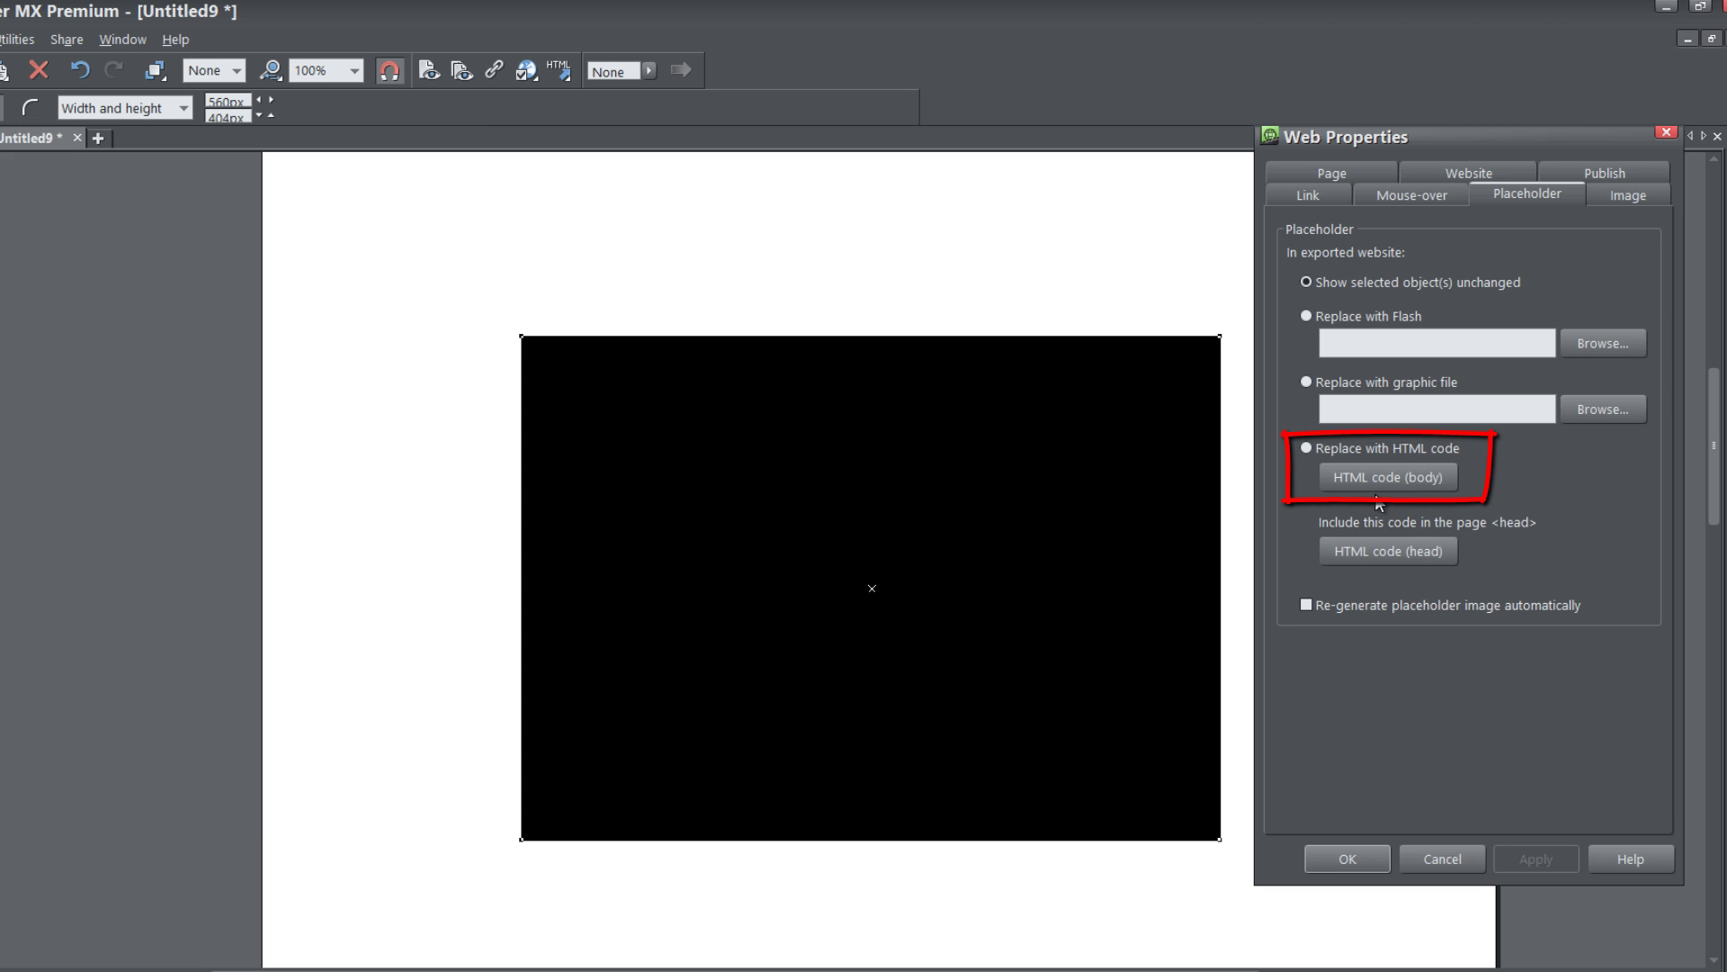
click(1430, 483)
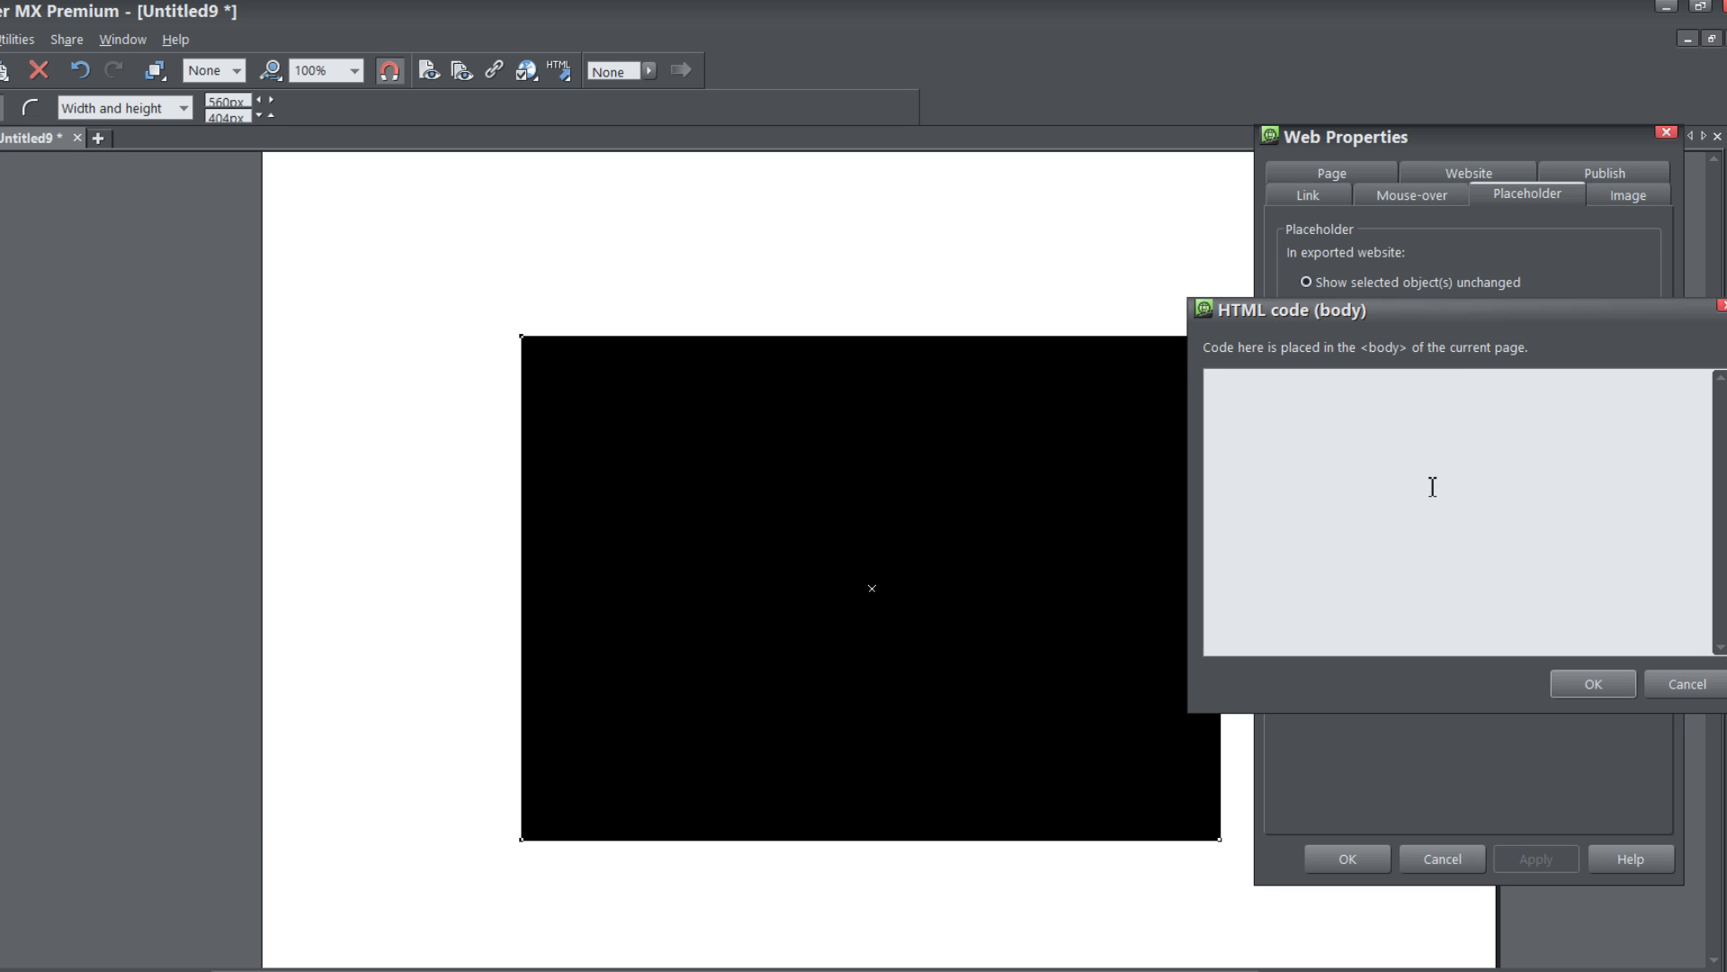
drag(1499, 315, 1391, 317)
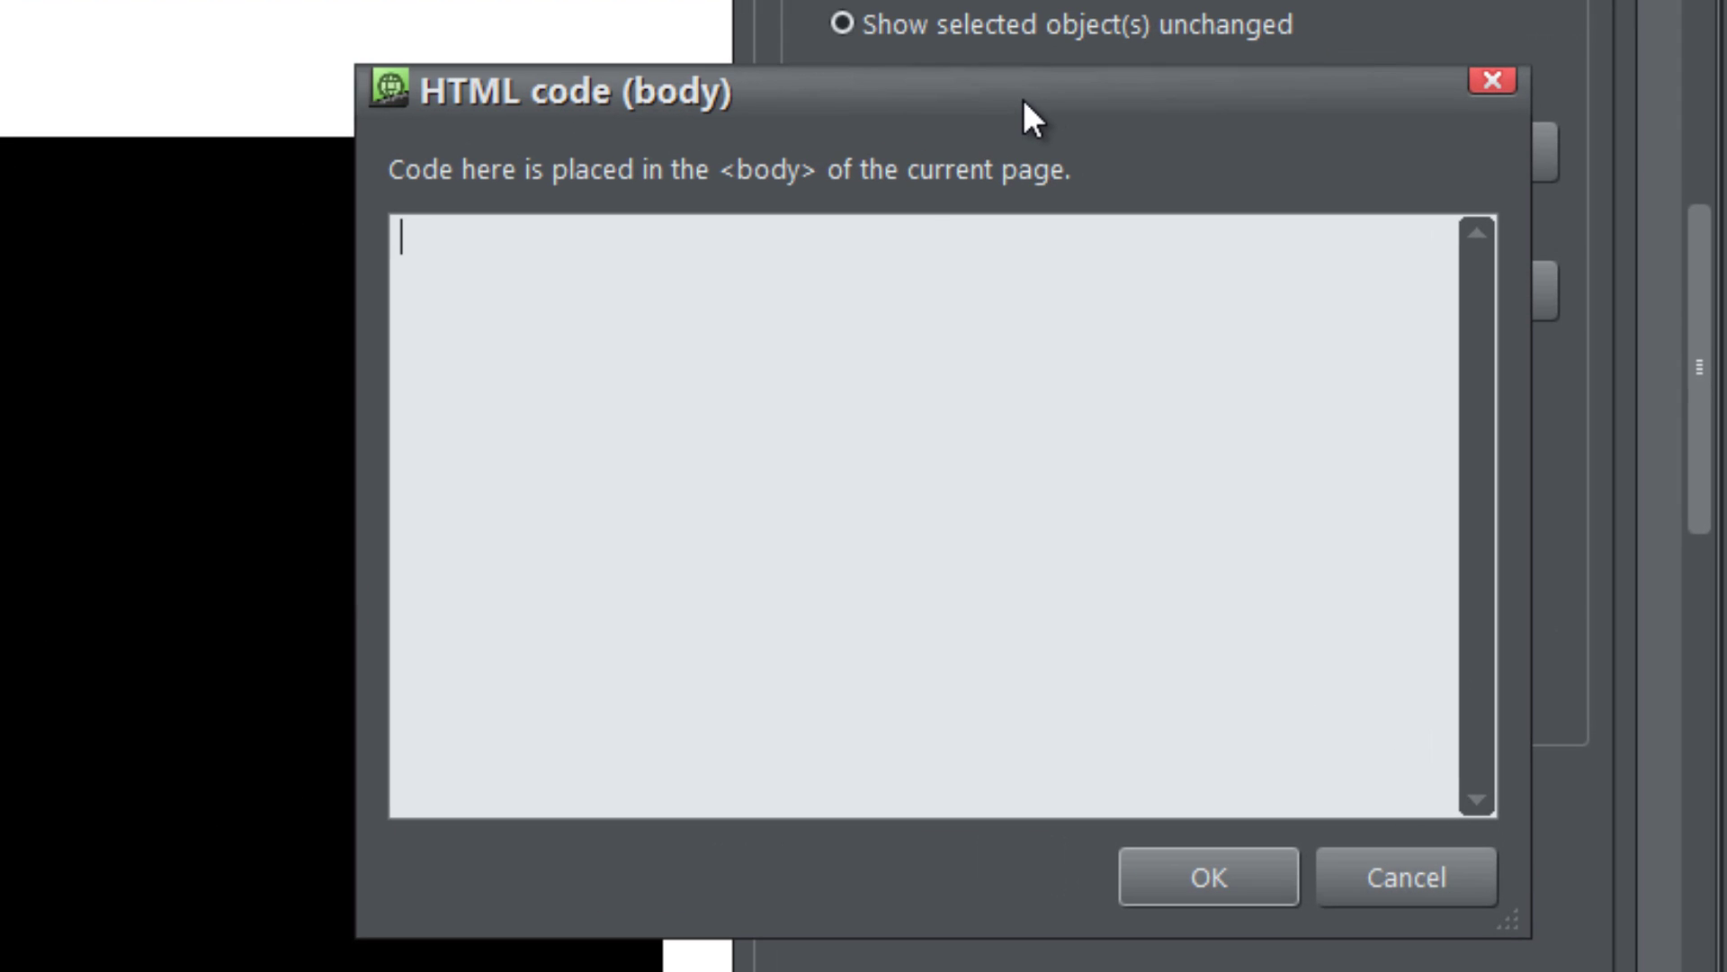
text(<)
text(iframe)
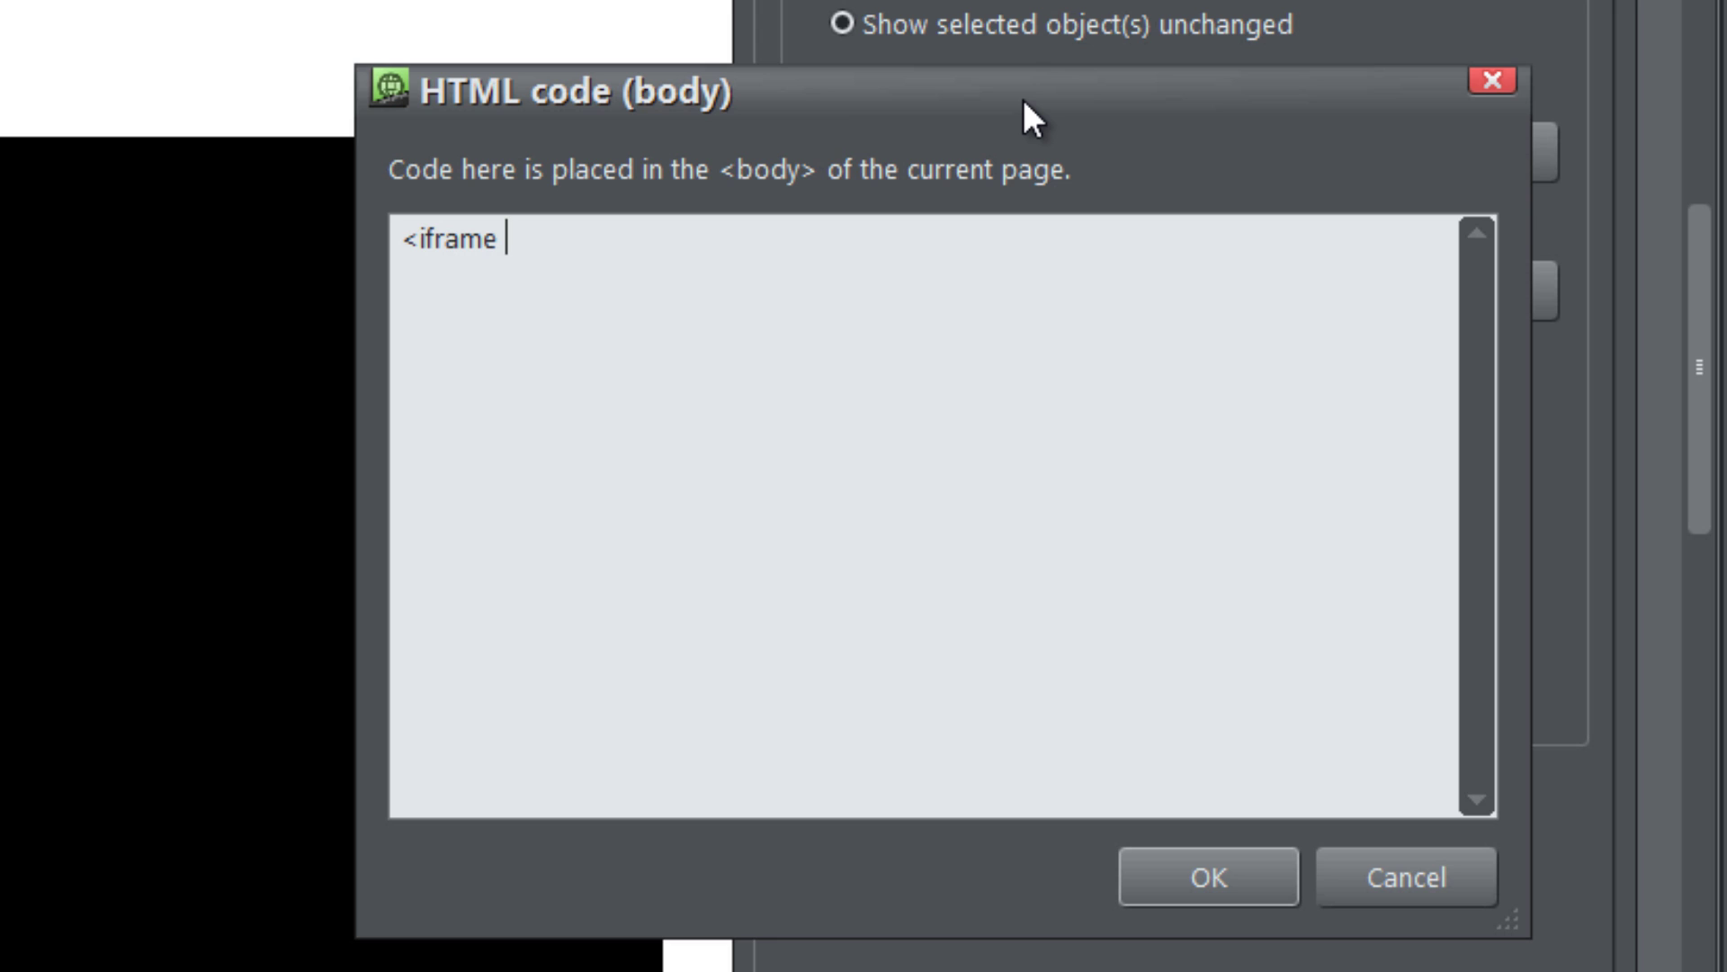
text( src)
text(=")
text(http://)
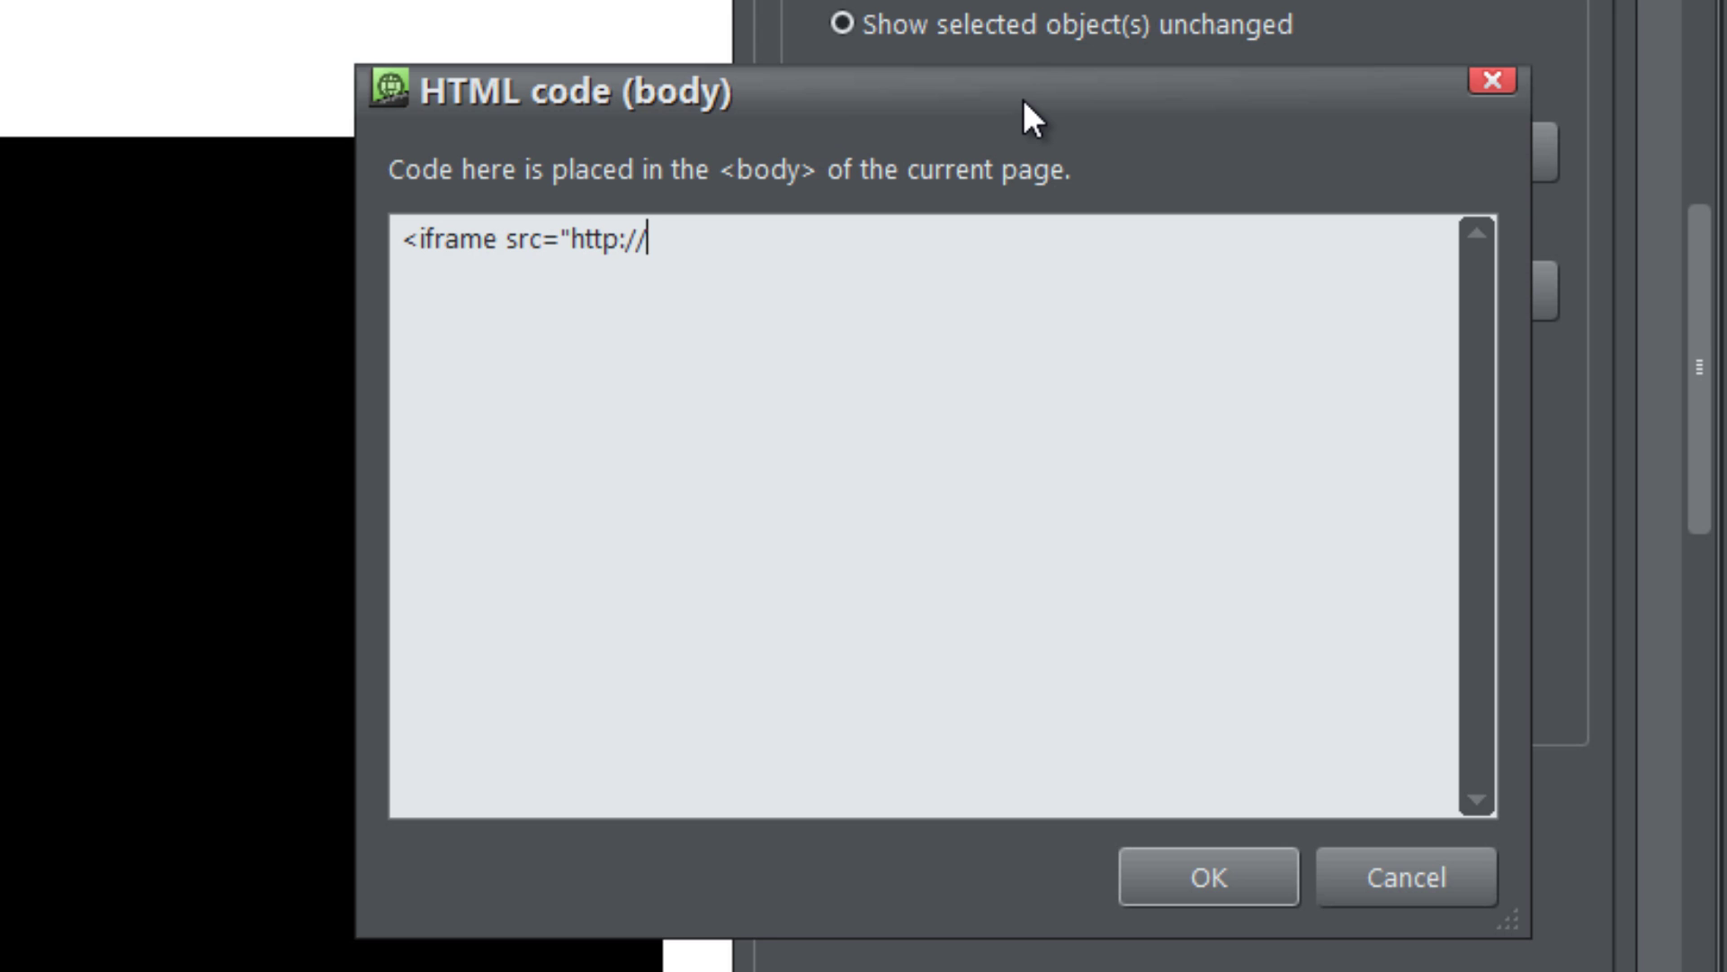
text(www.xaratemplate.com)
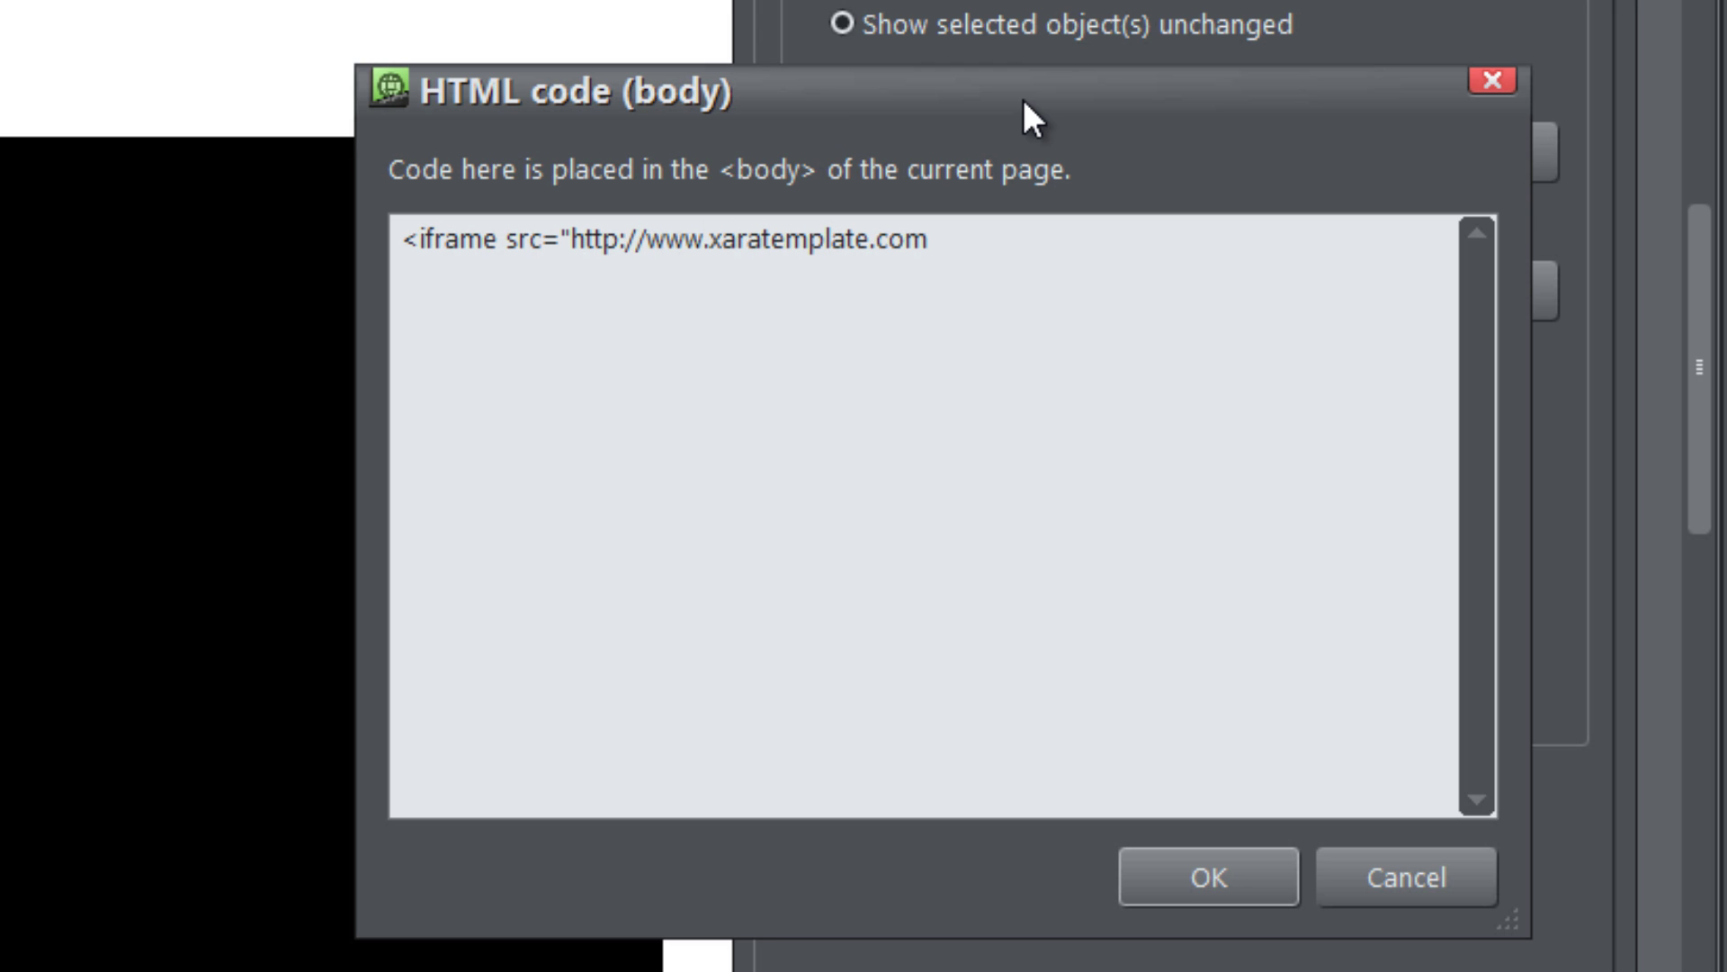
text(")
text(height=)
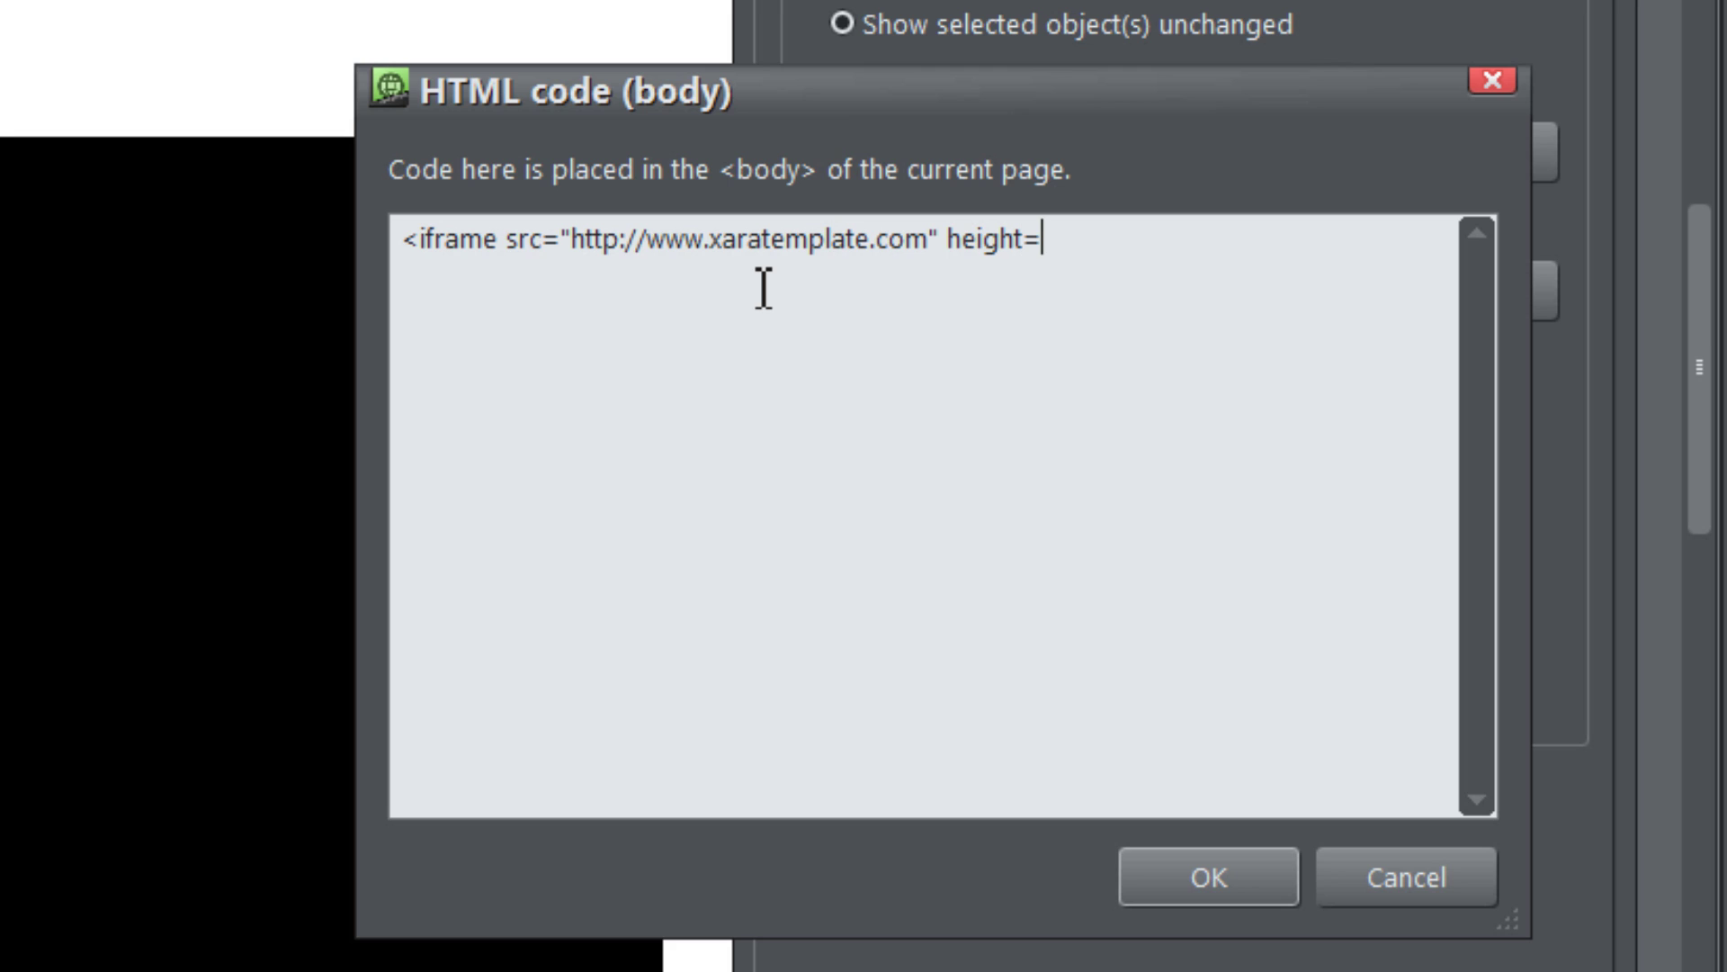
text("650" width)
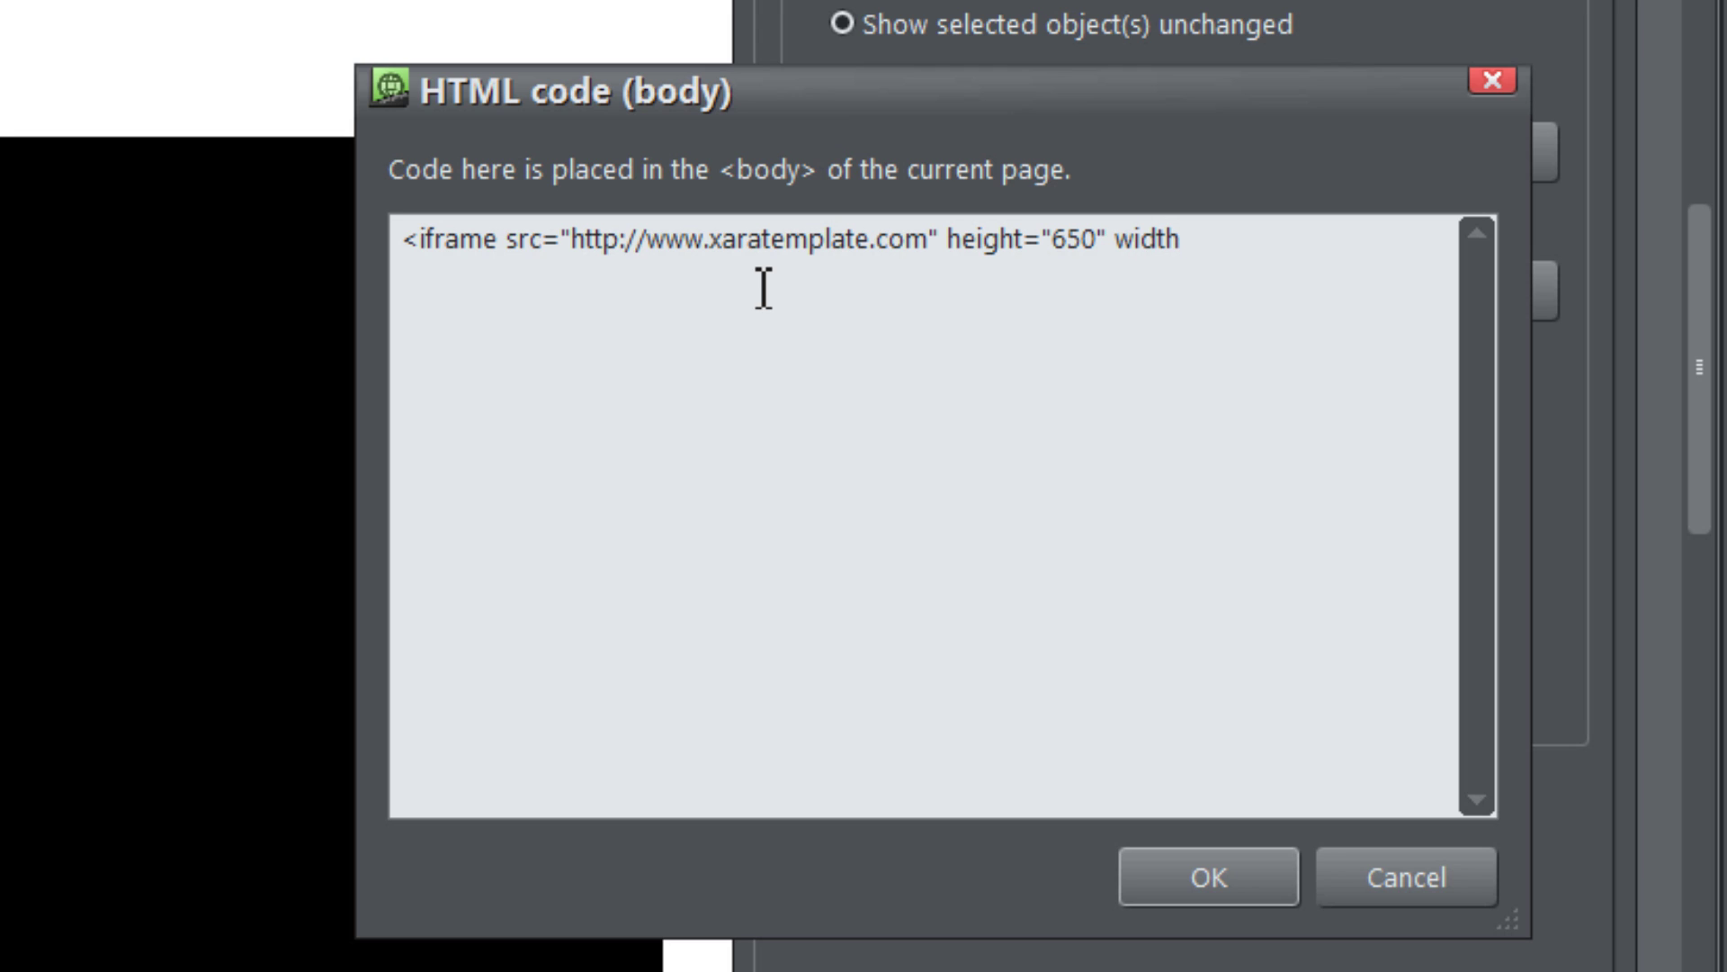
text(=")
text(650")
text( align)
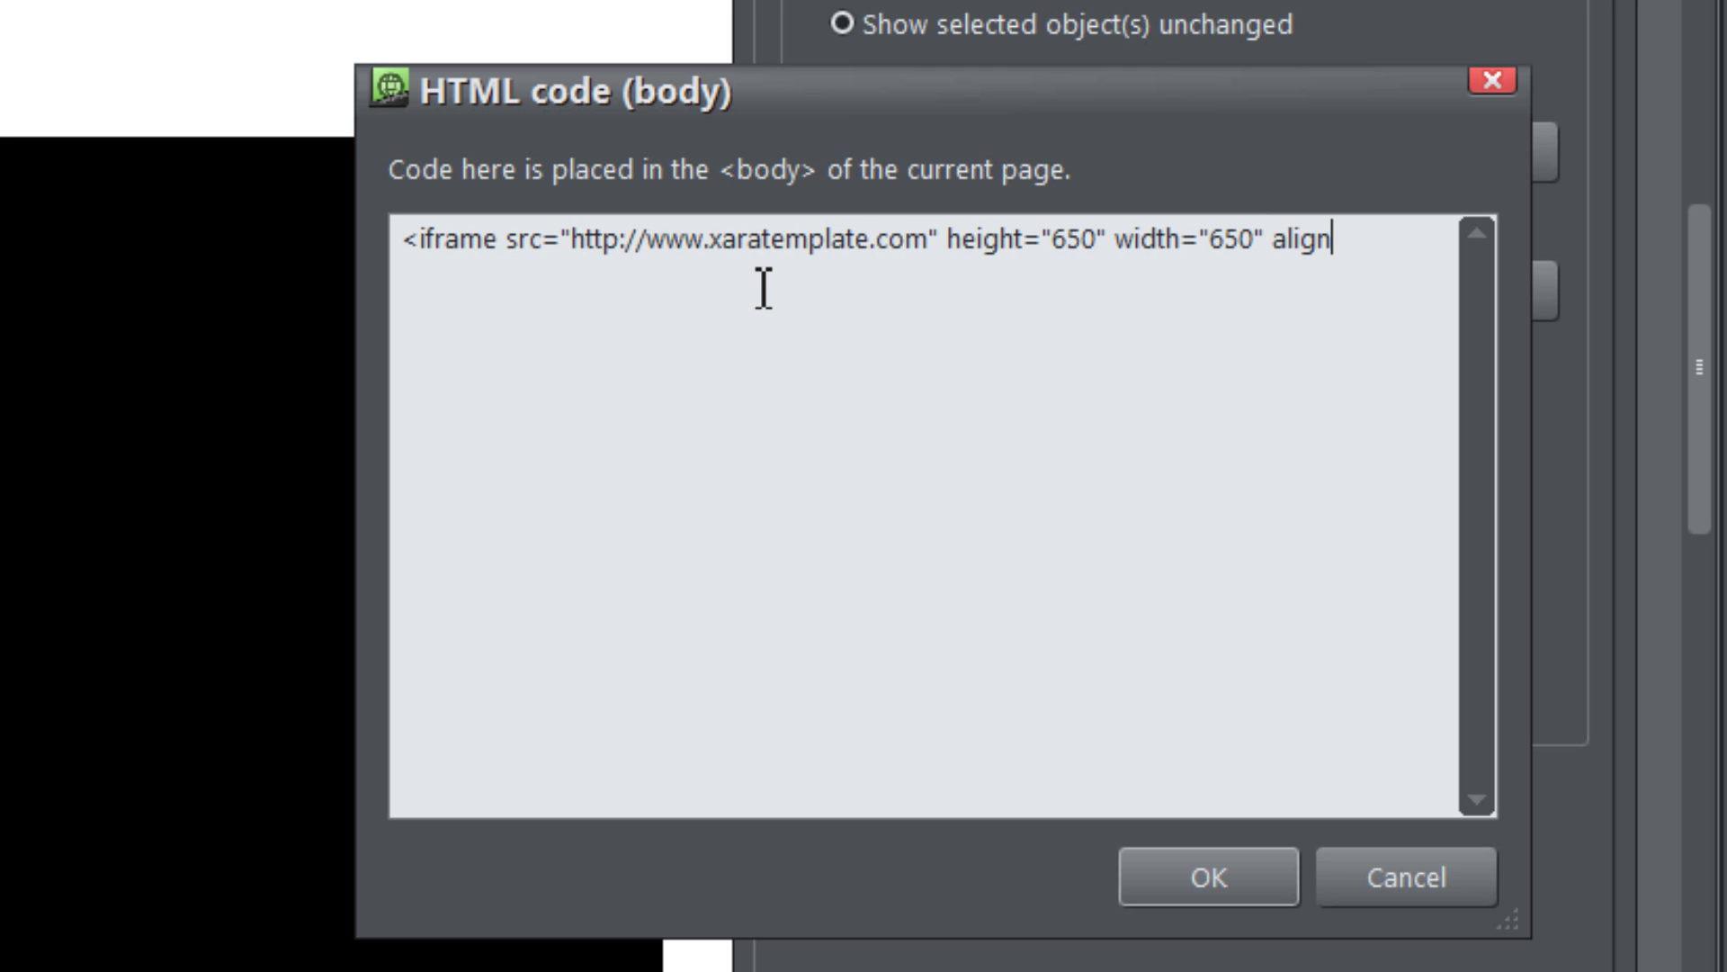
text(="center")
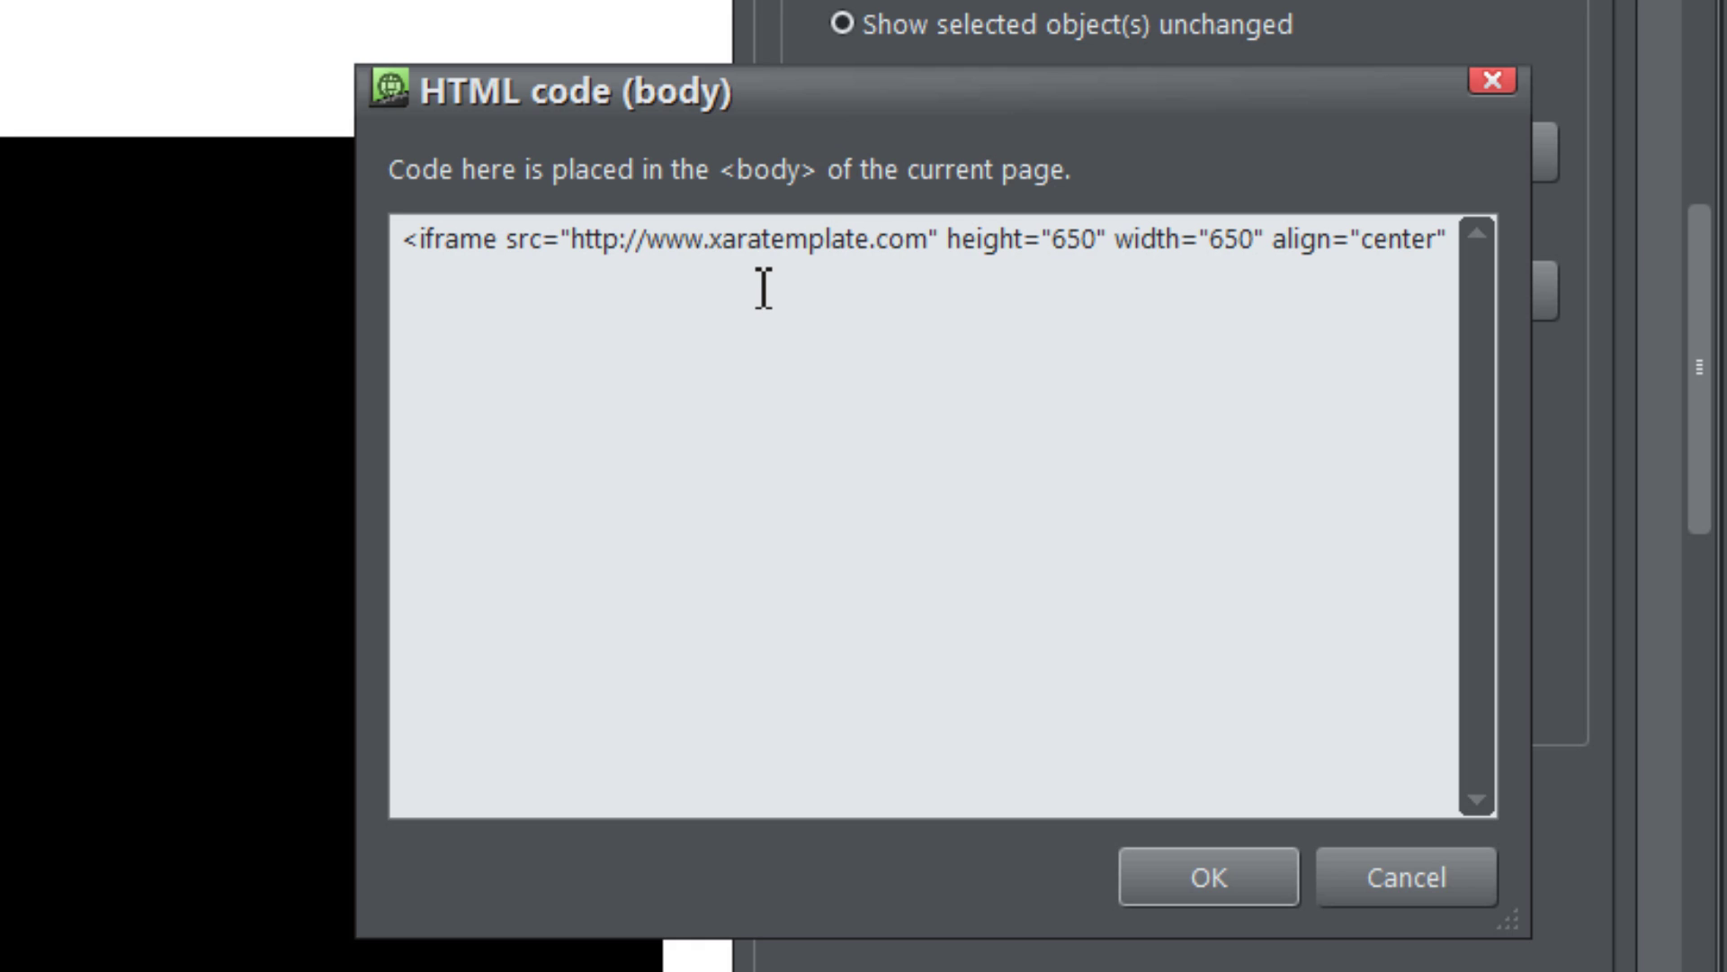
text(>)
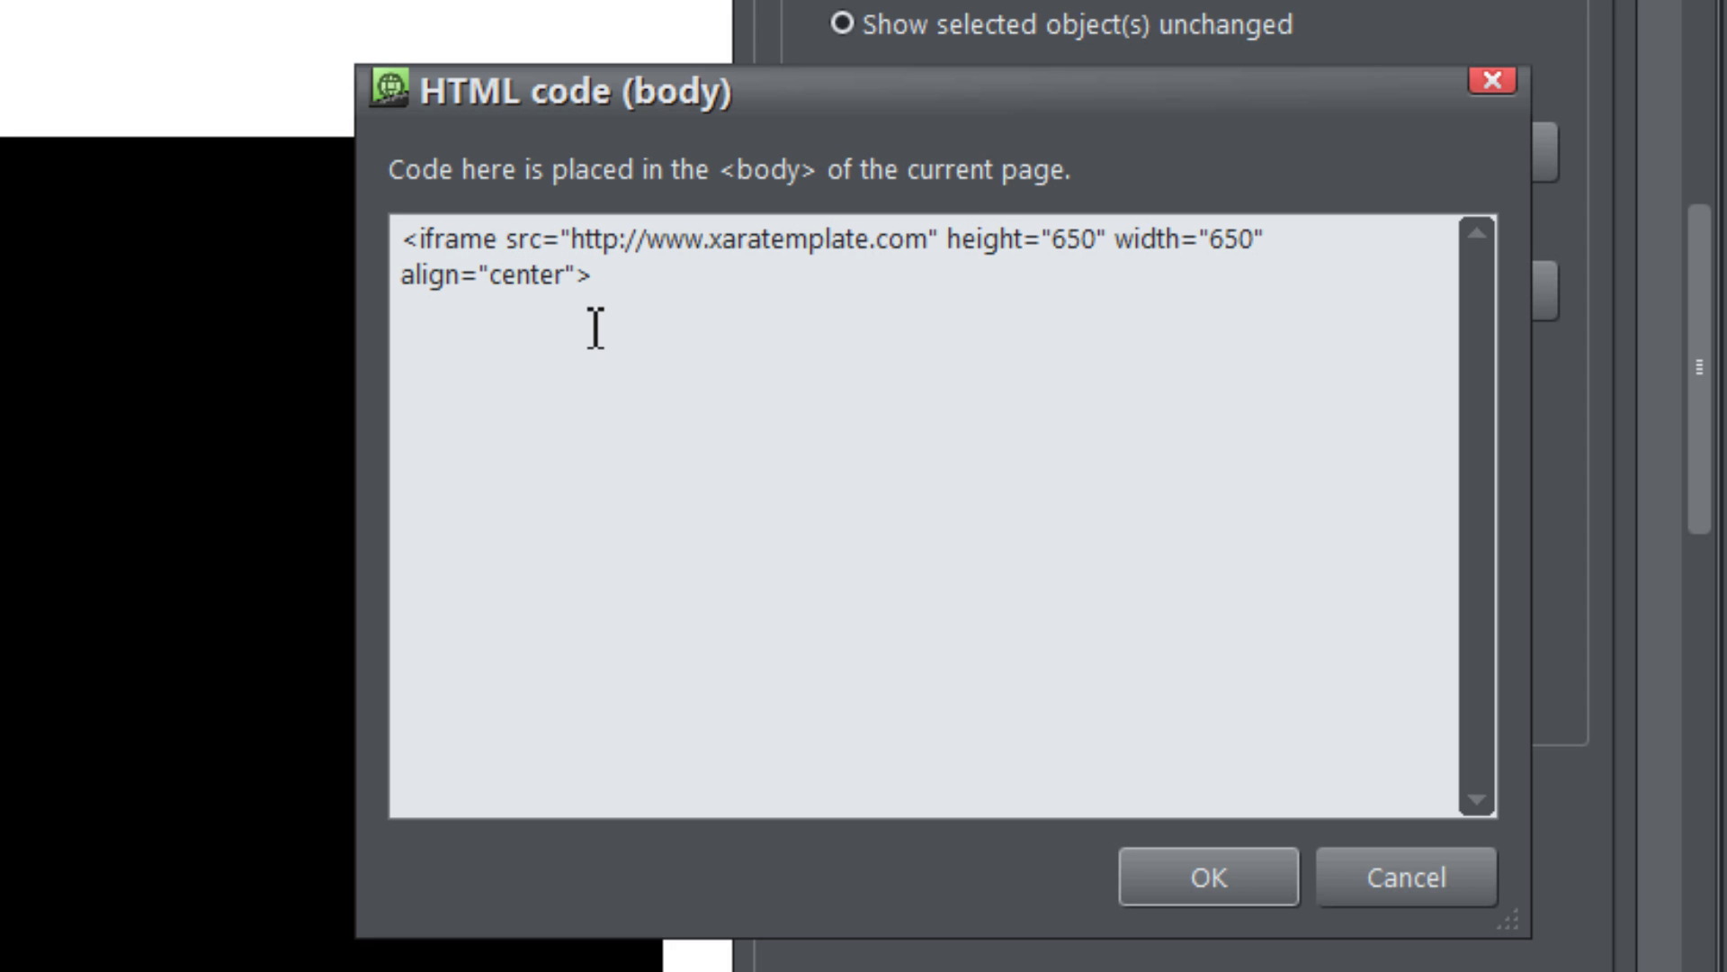
Step: Change the iframe's align value from center to right
click(573, 274)
click(602, 373)
click(572, 276)
key(BackSpace)
key(BackSpace)
key(BackSpace)
key(BackSpace)
key(BackSpace)
key(BackSpace)
text(right)
Step: Add the fallback line "<p> your web browser doesn't support iframe </p>" and </iframe>
click(627, 306)
key(Return)
text(<p>)
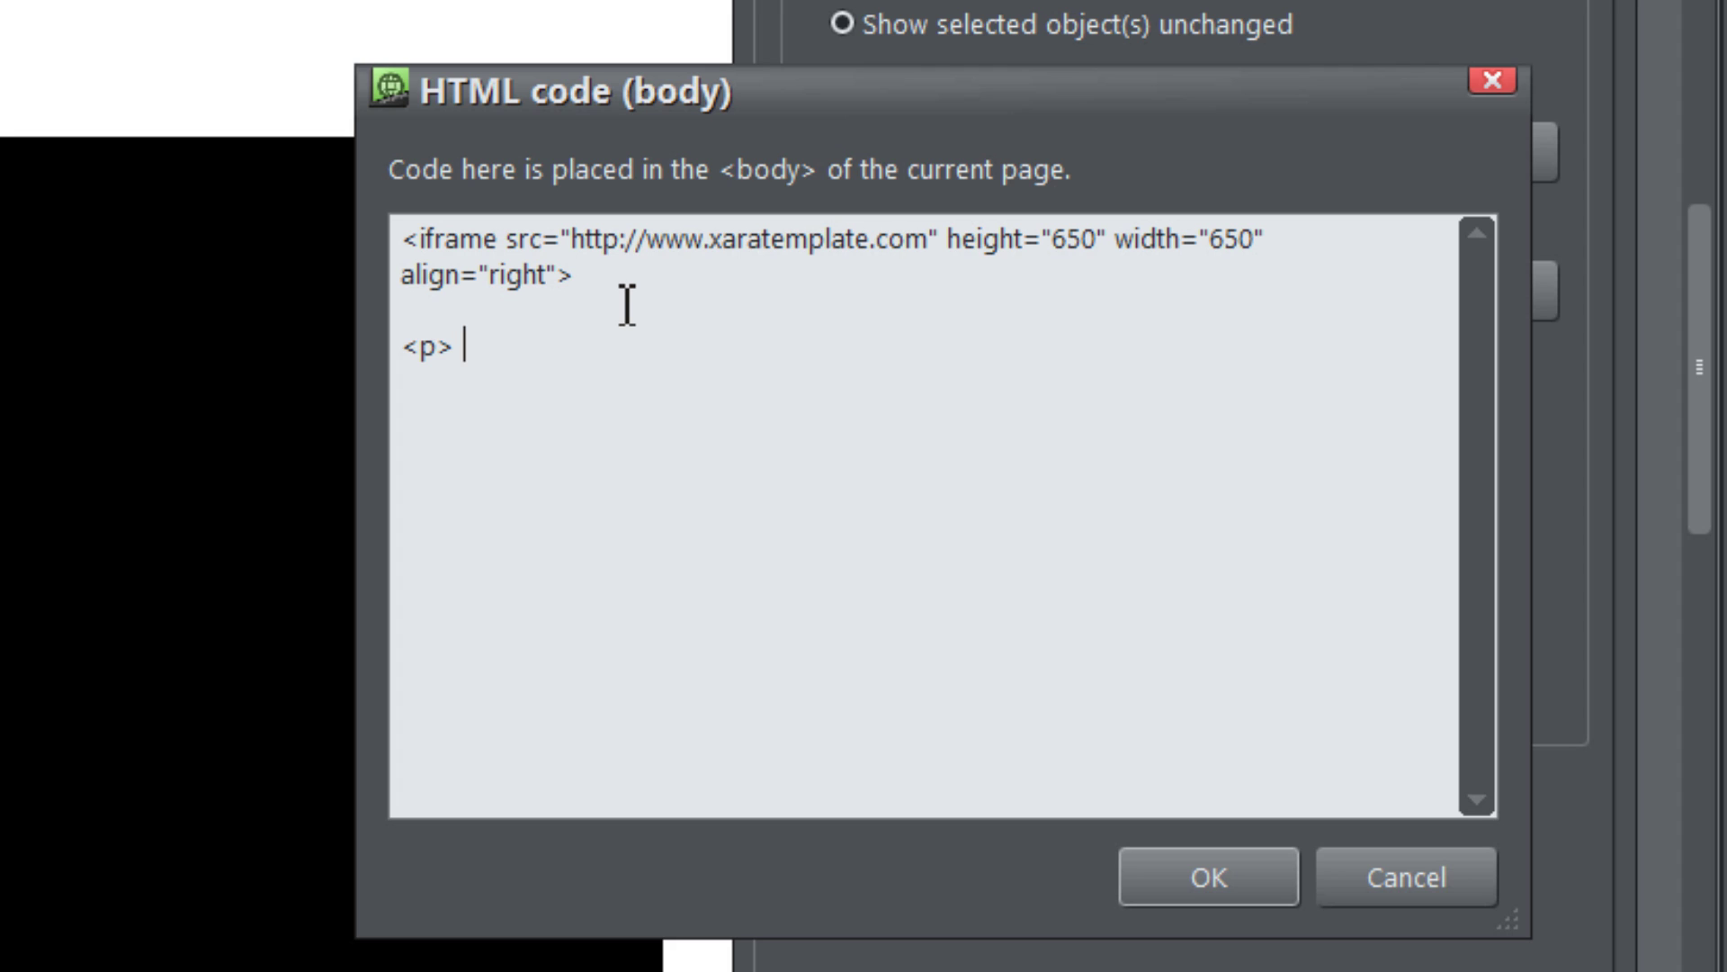
text( your web )
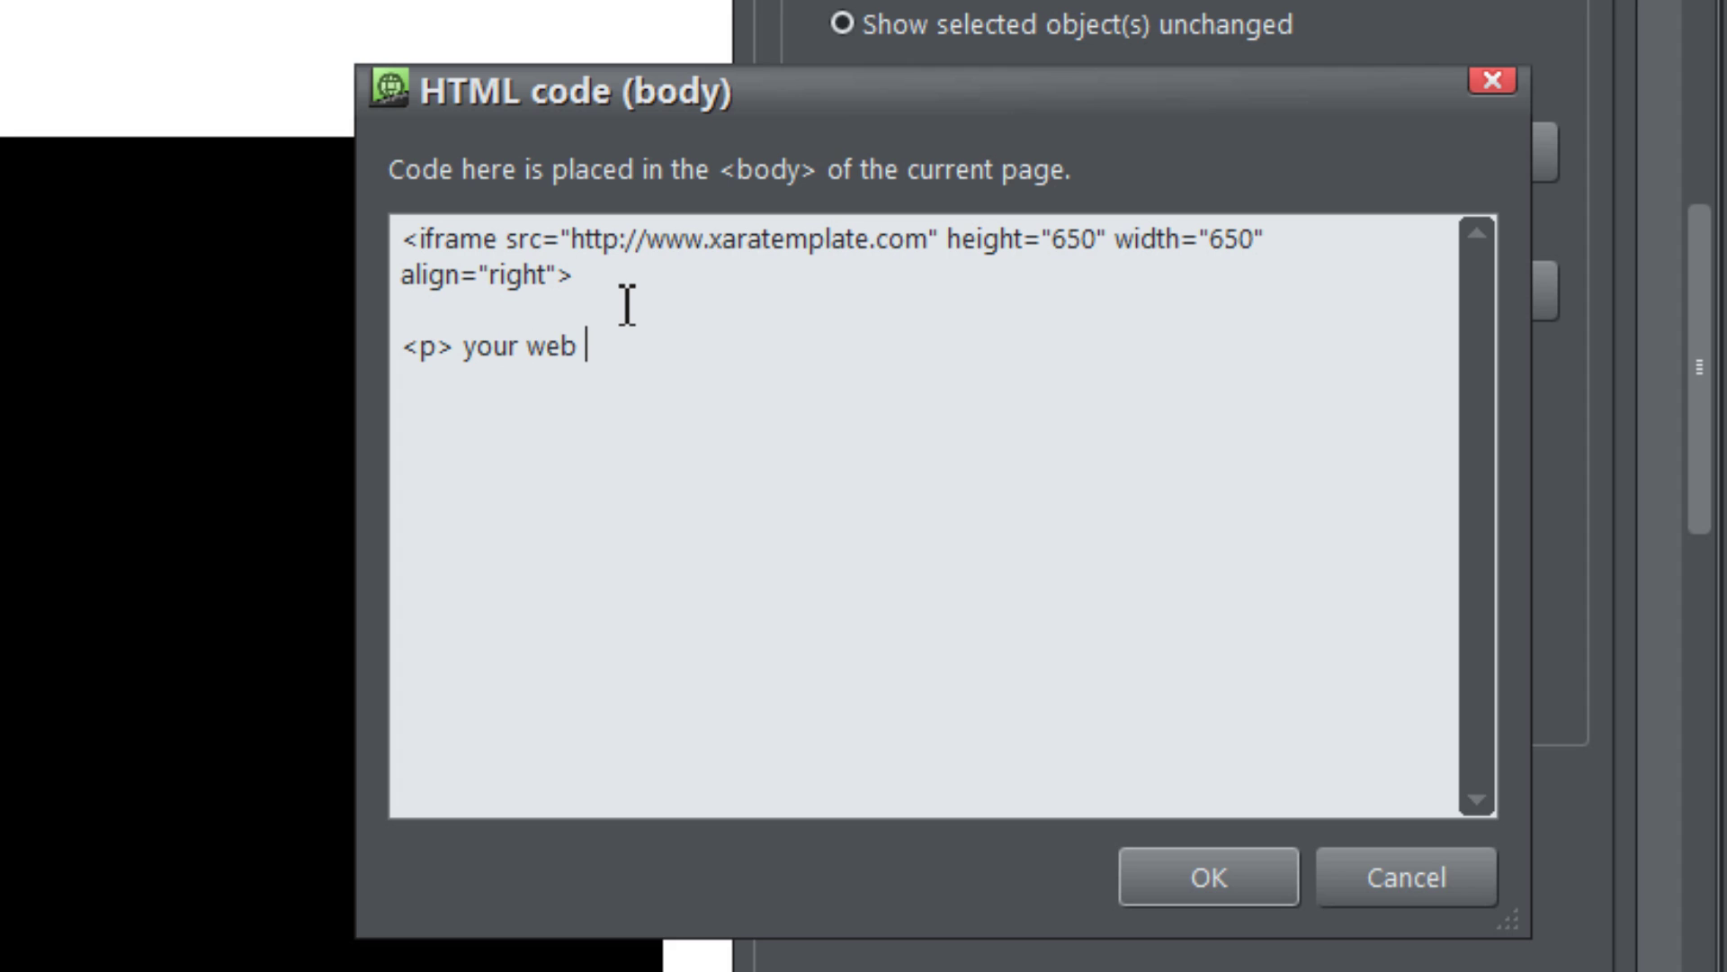
text(browser dos)
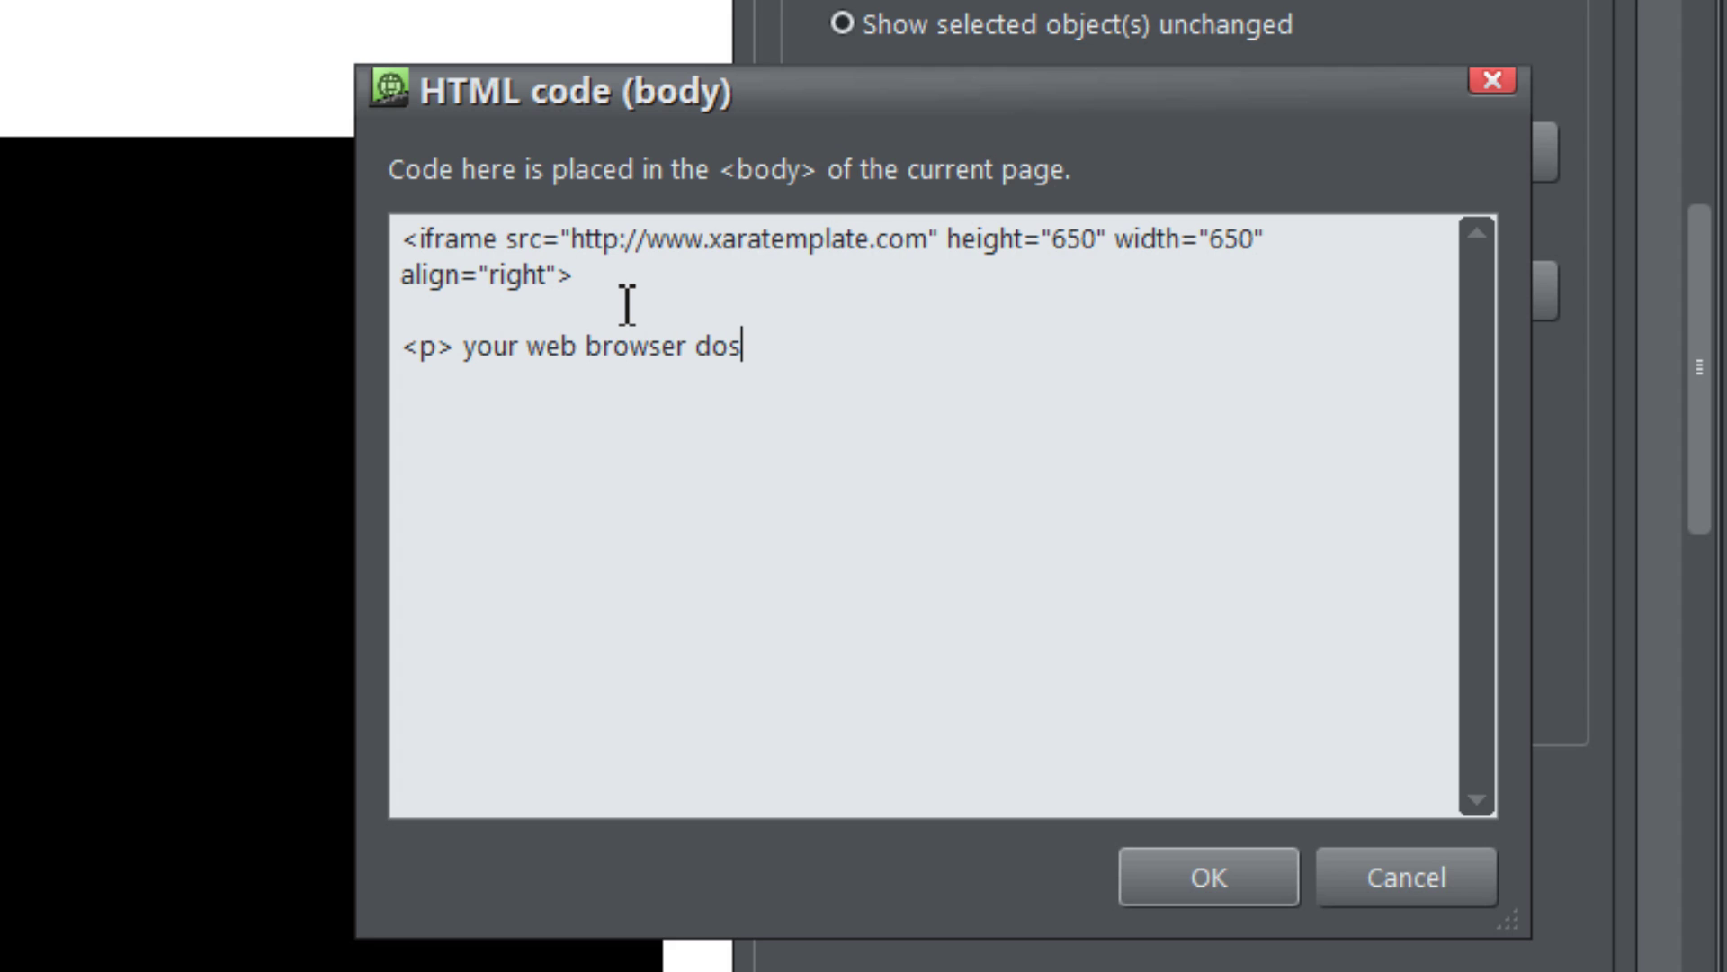
key(BackSpace)
text(esn't support)
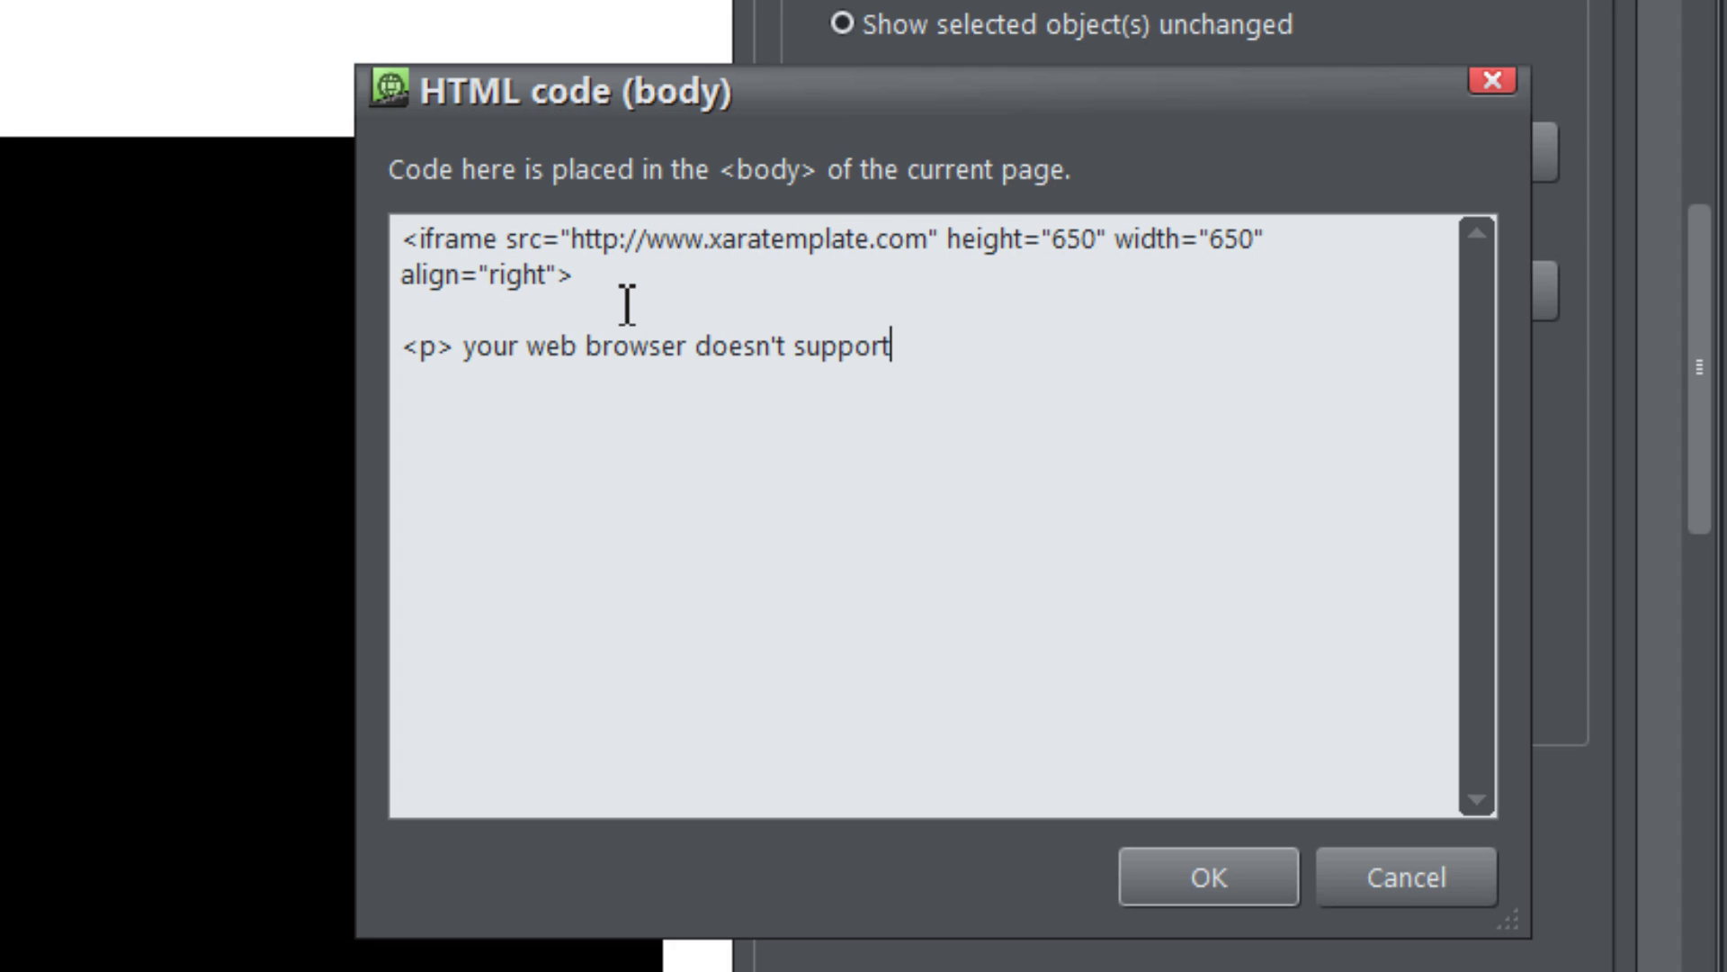
text( iframe </P)
key(BackSpace)
text(p>)
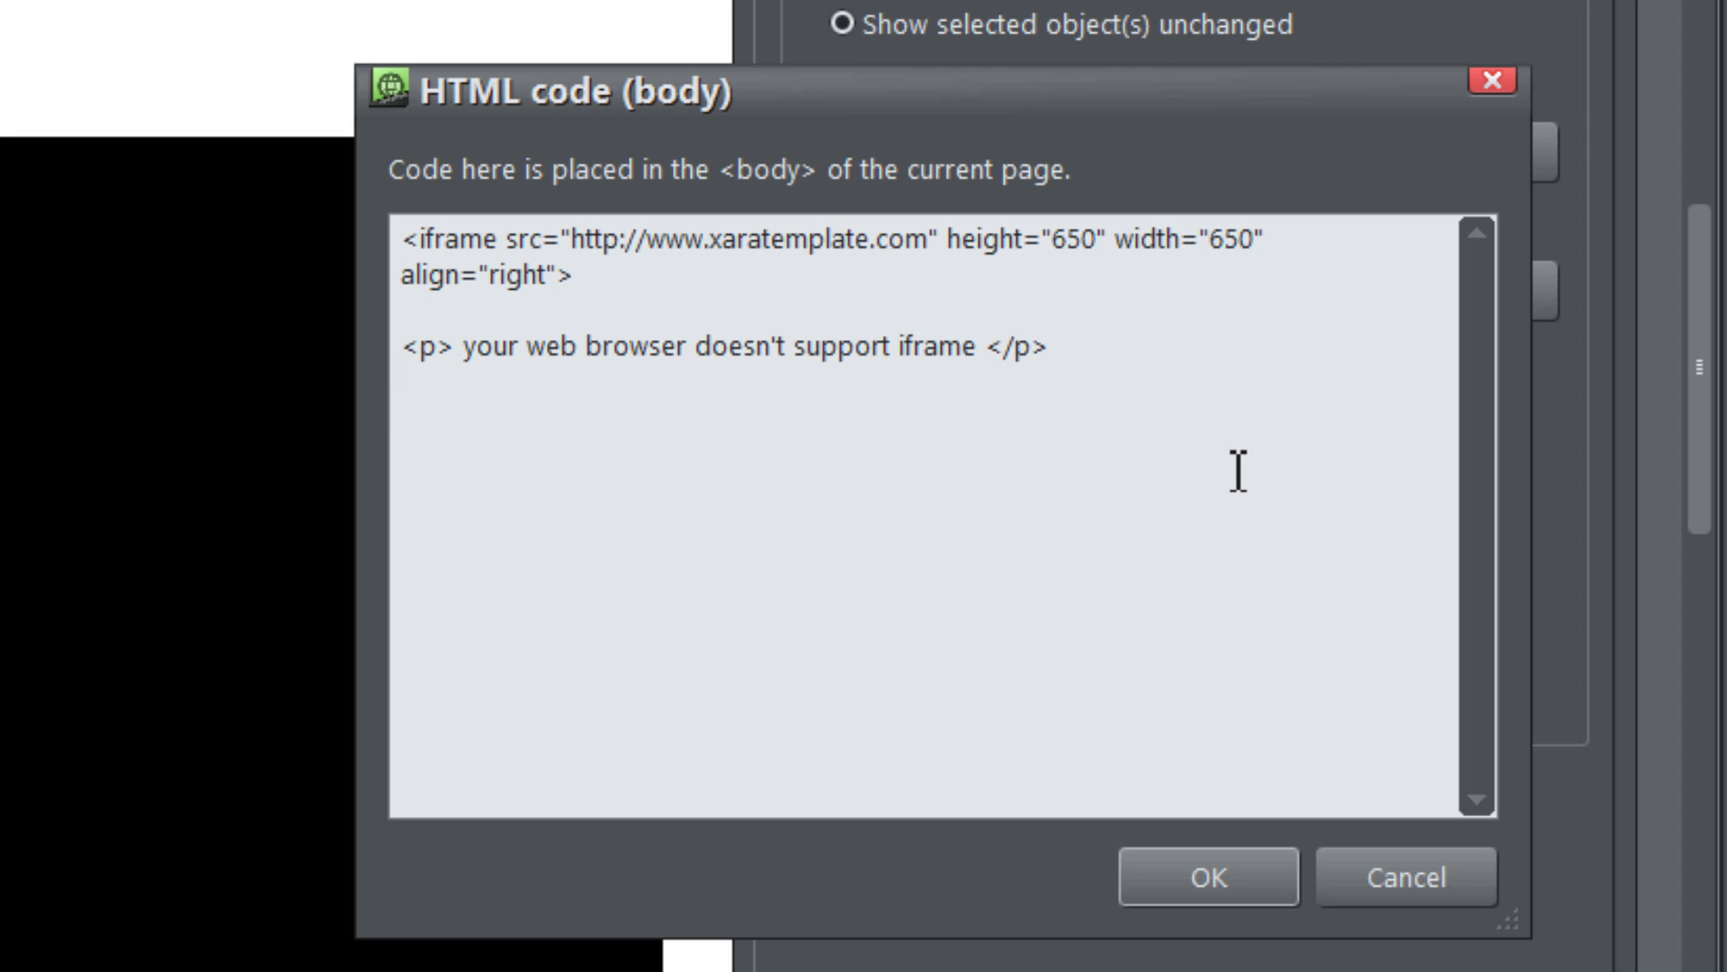
text(</iframe)
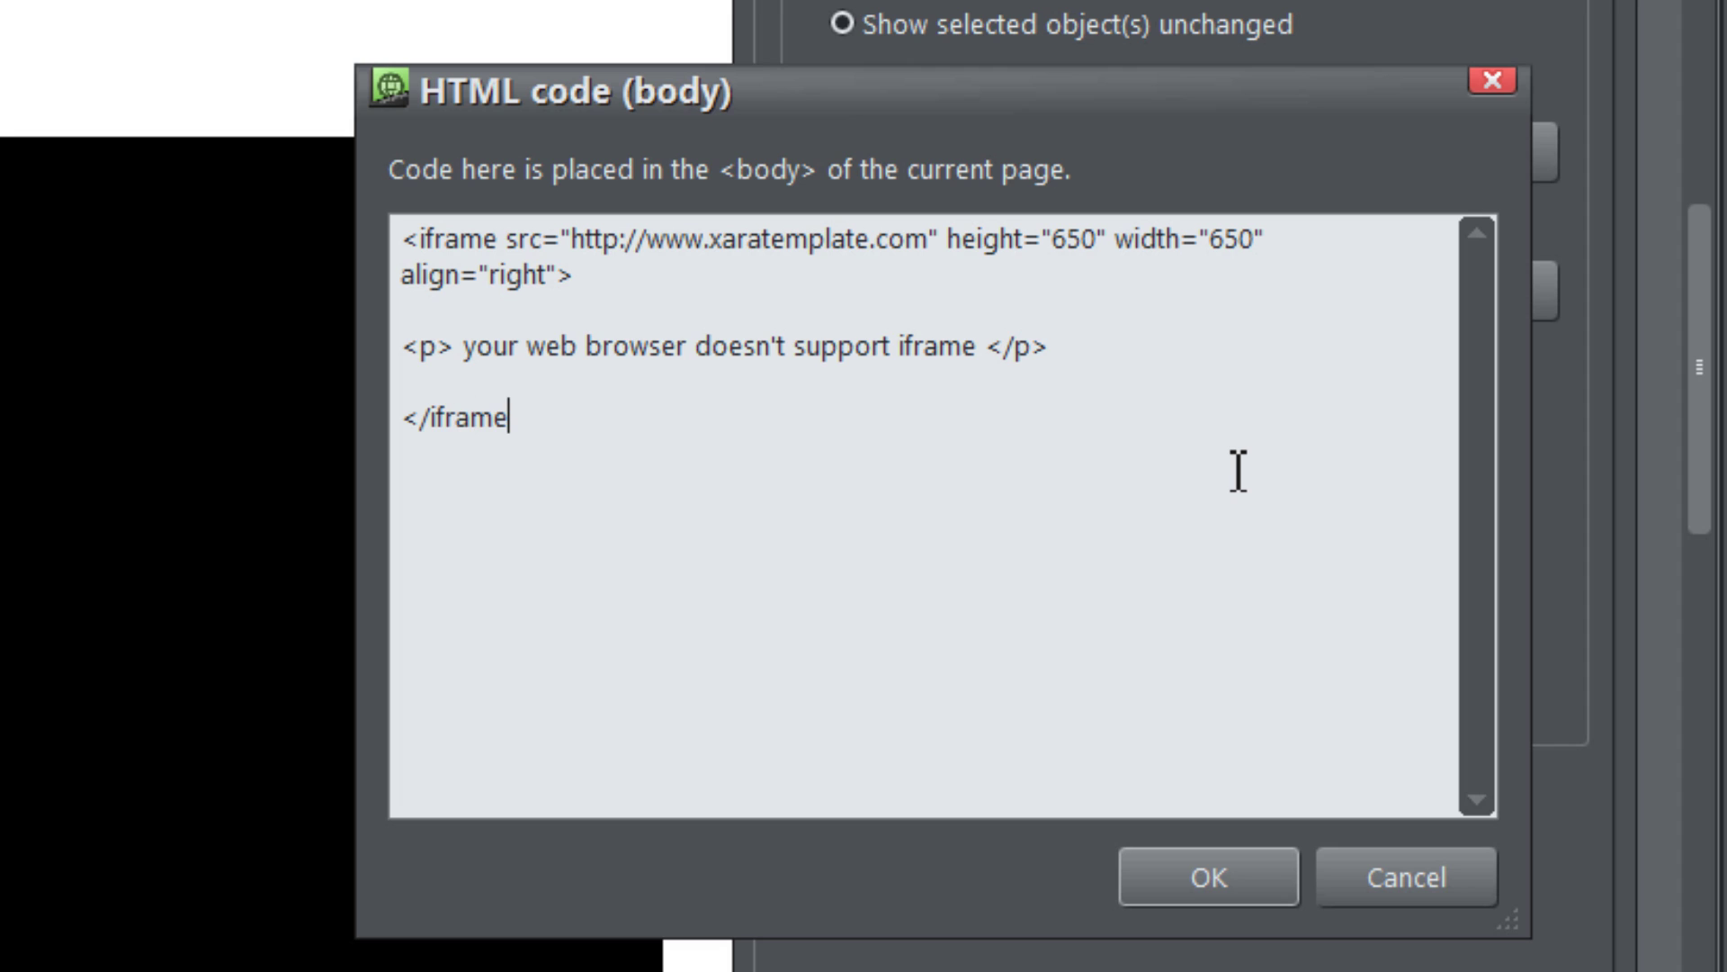
text(>)
Step: Confirm the iframe code and apply it so the placeholder previews xaratemplate.com
click(1153, 862)
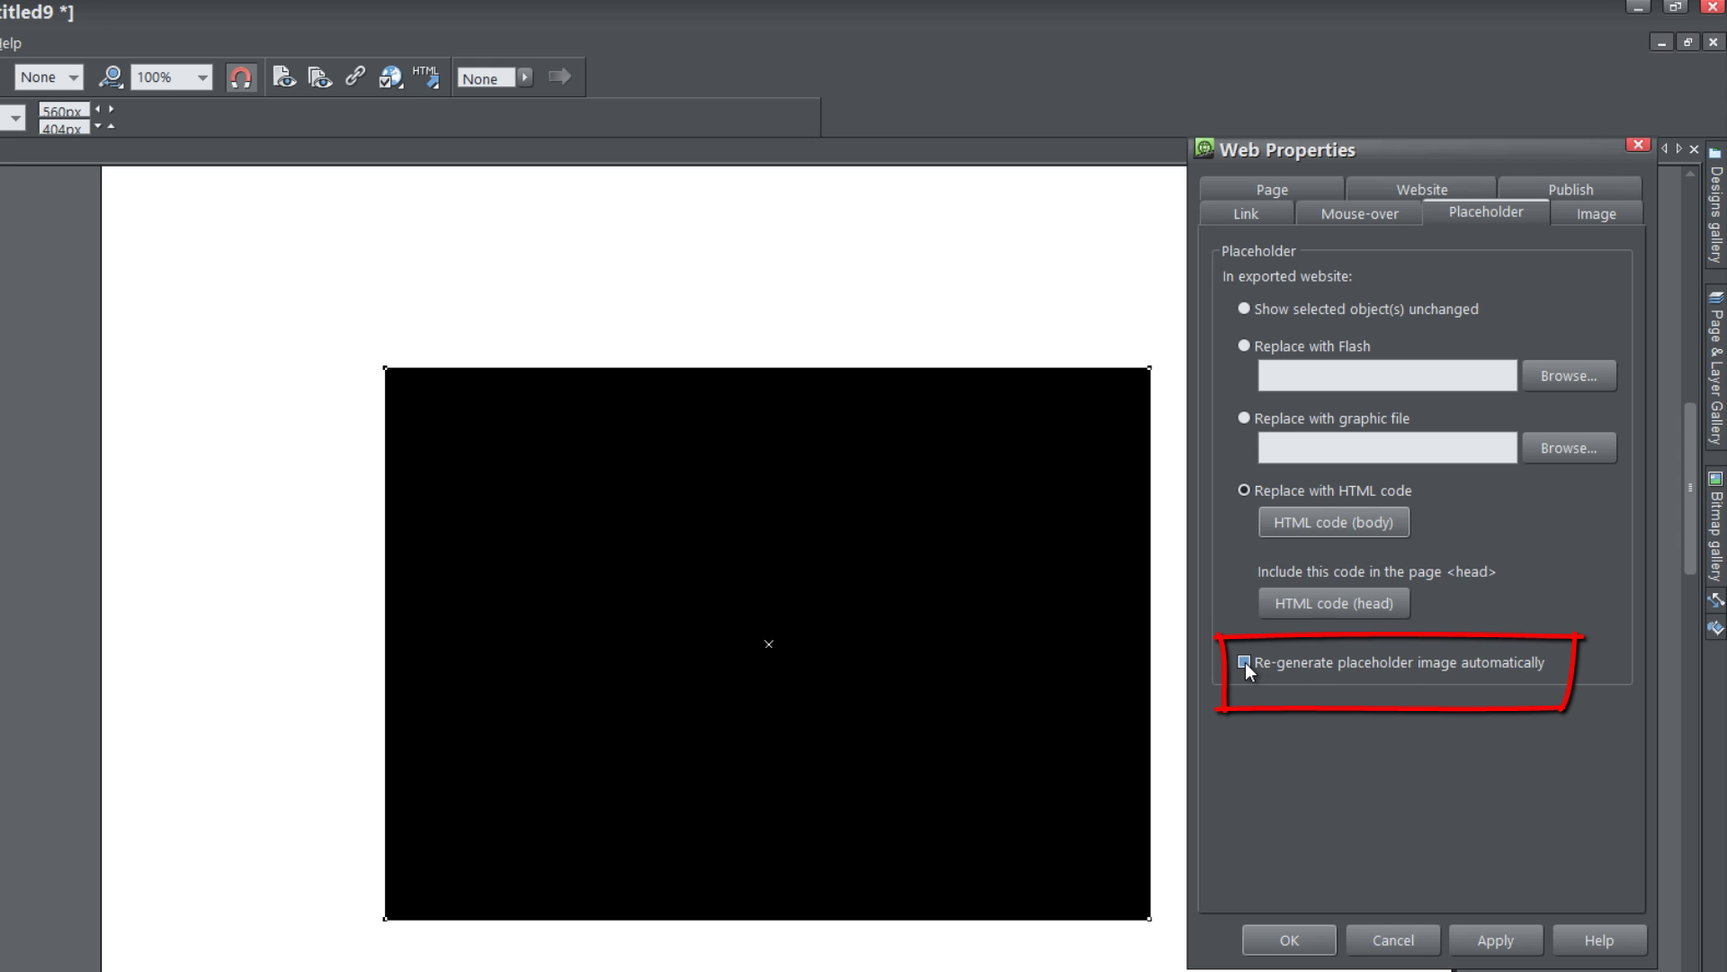
click(1503, 939)
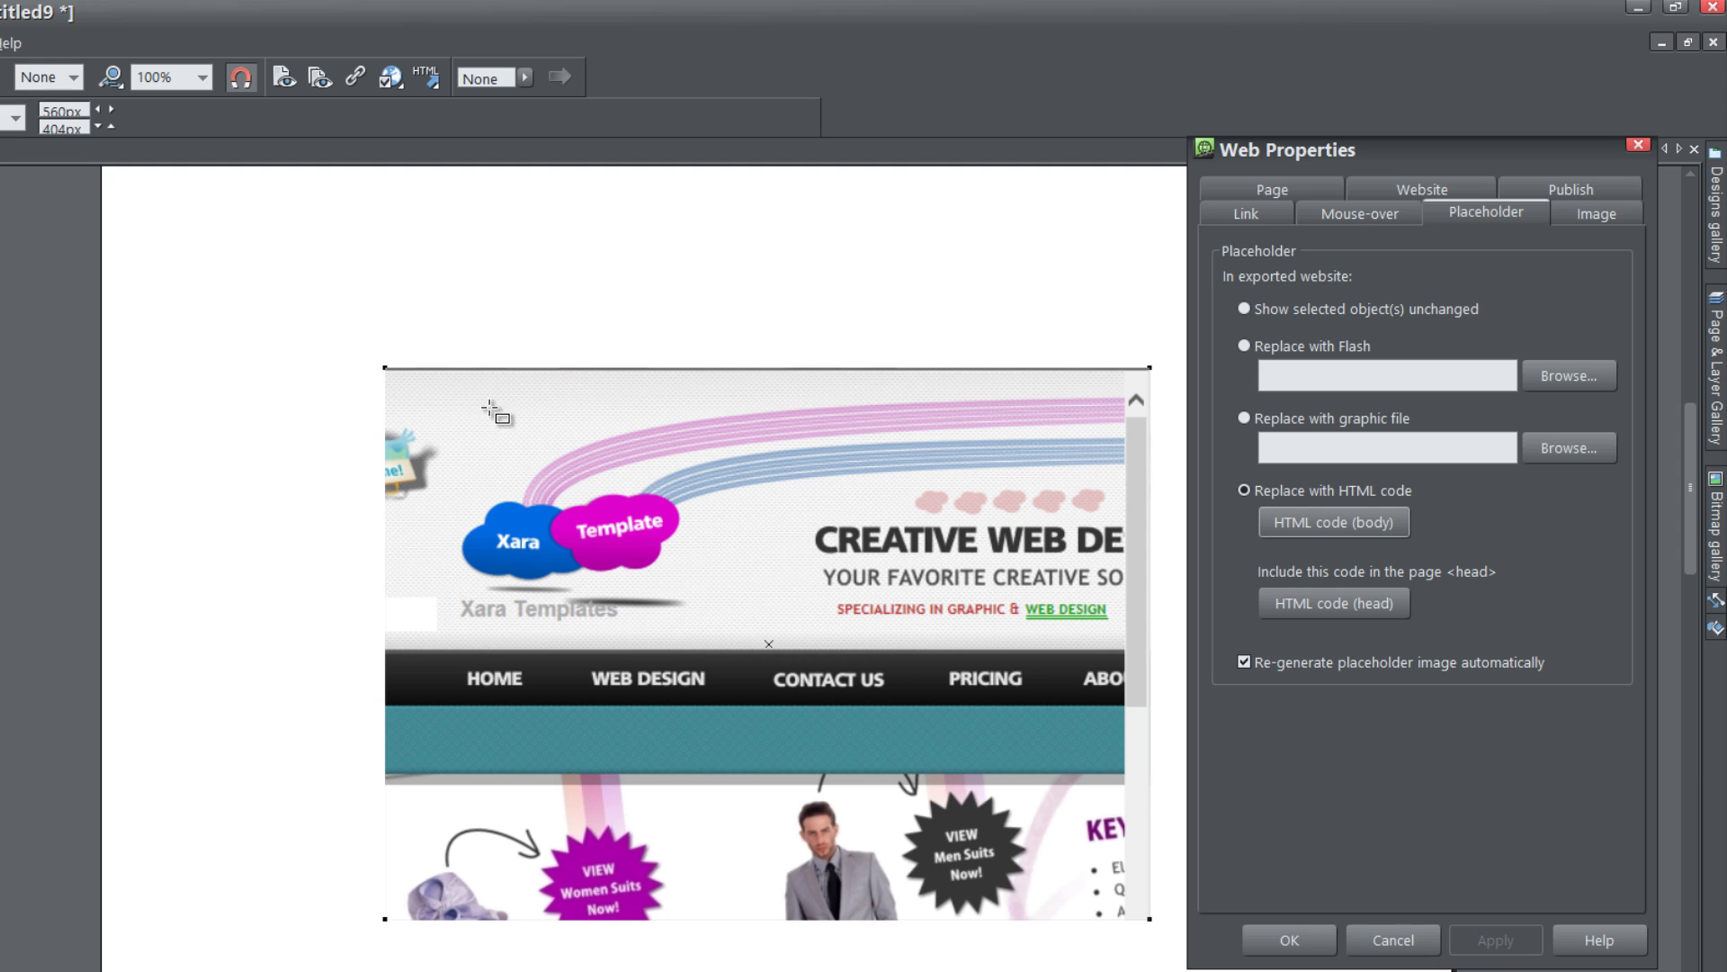
Step: Move the placeholder up and left, then stretch it to 706 px tall
key(F2)
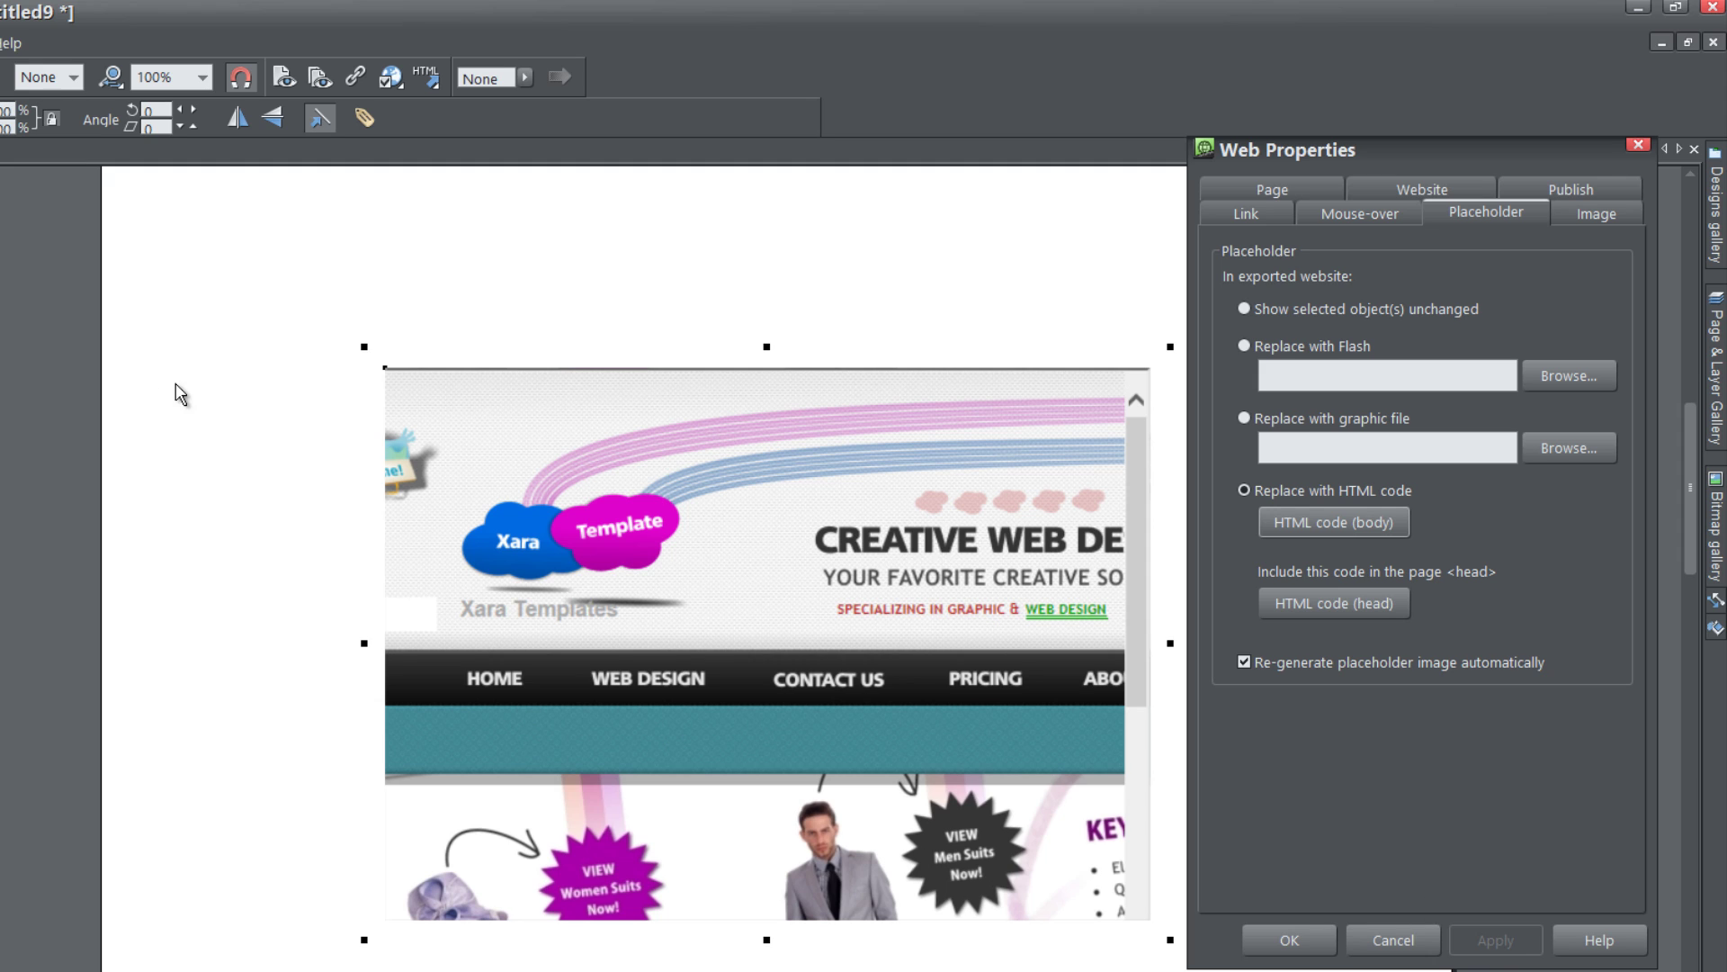
drag(726, 477, 660, 420)
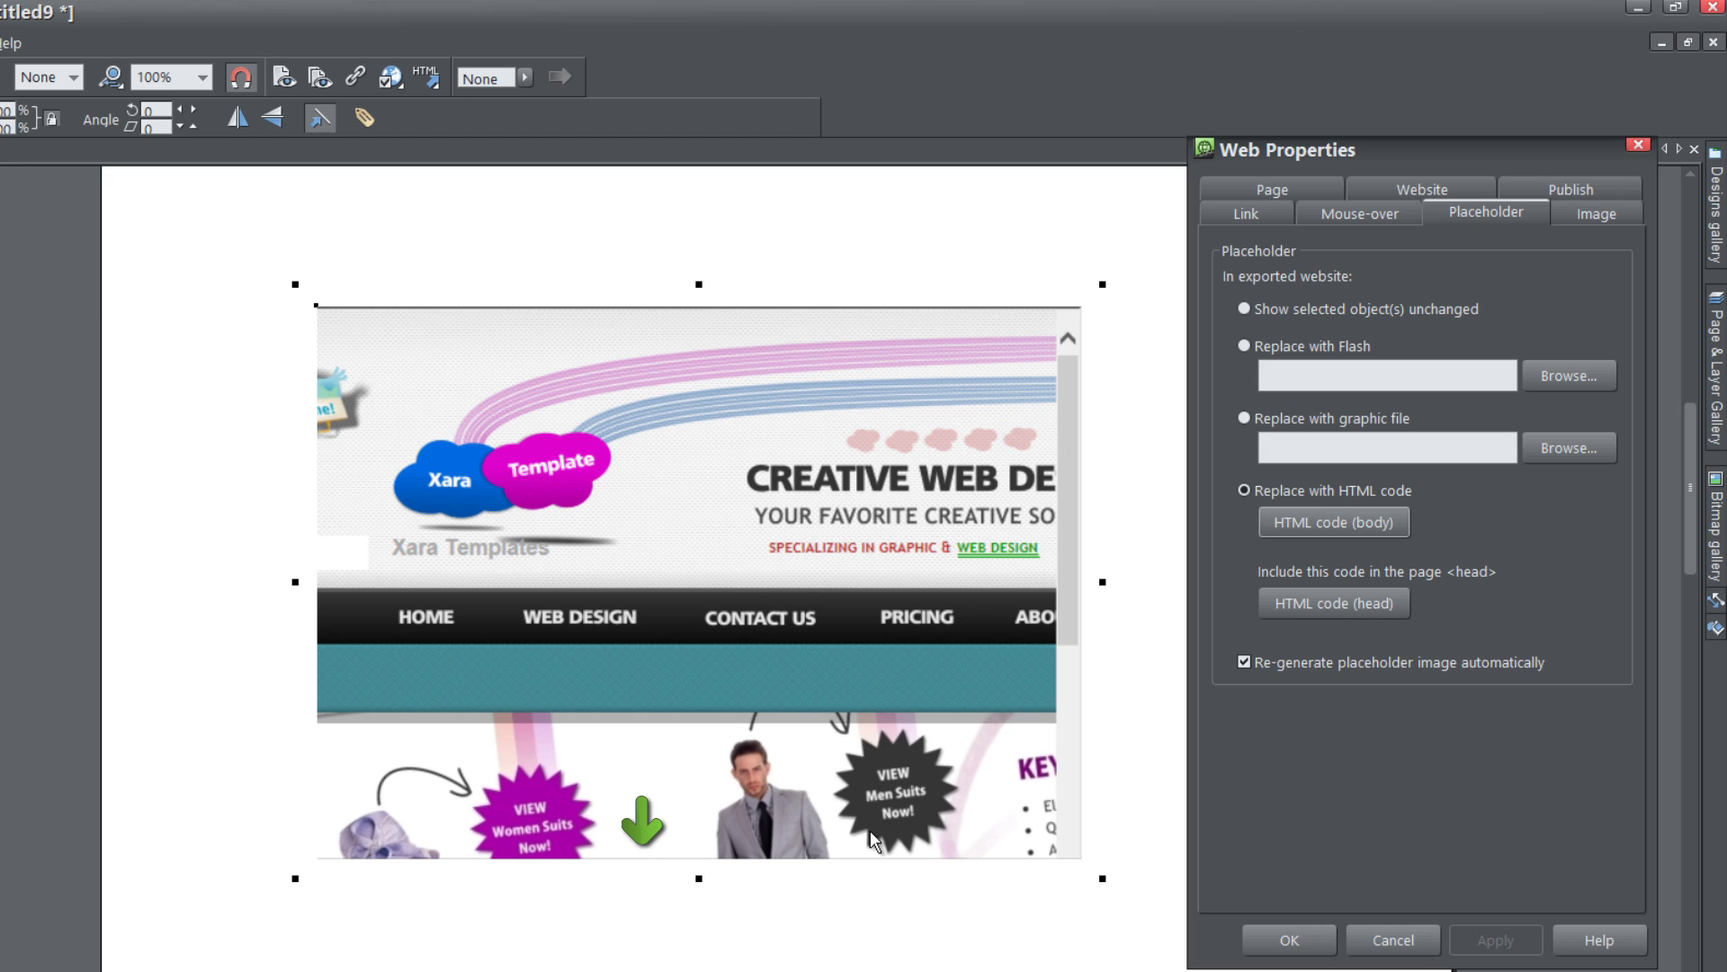
drag(683, 704, 710, 636)
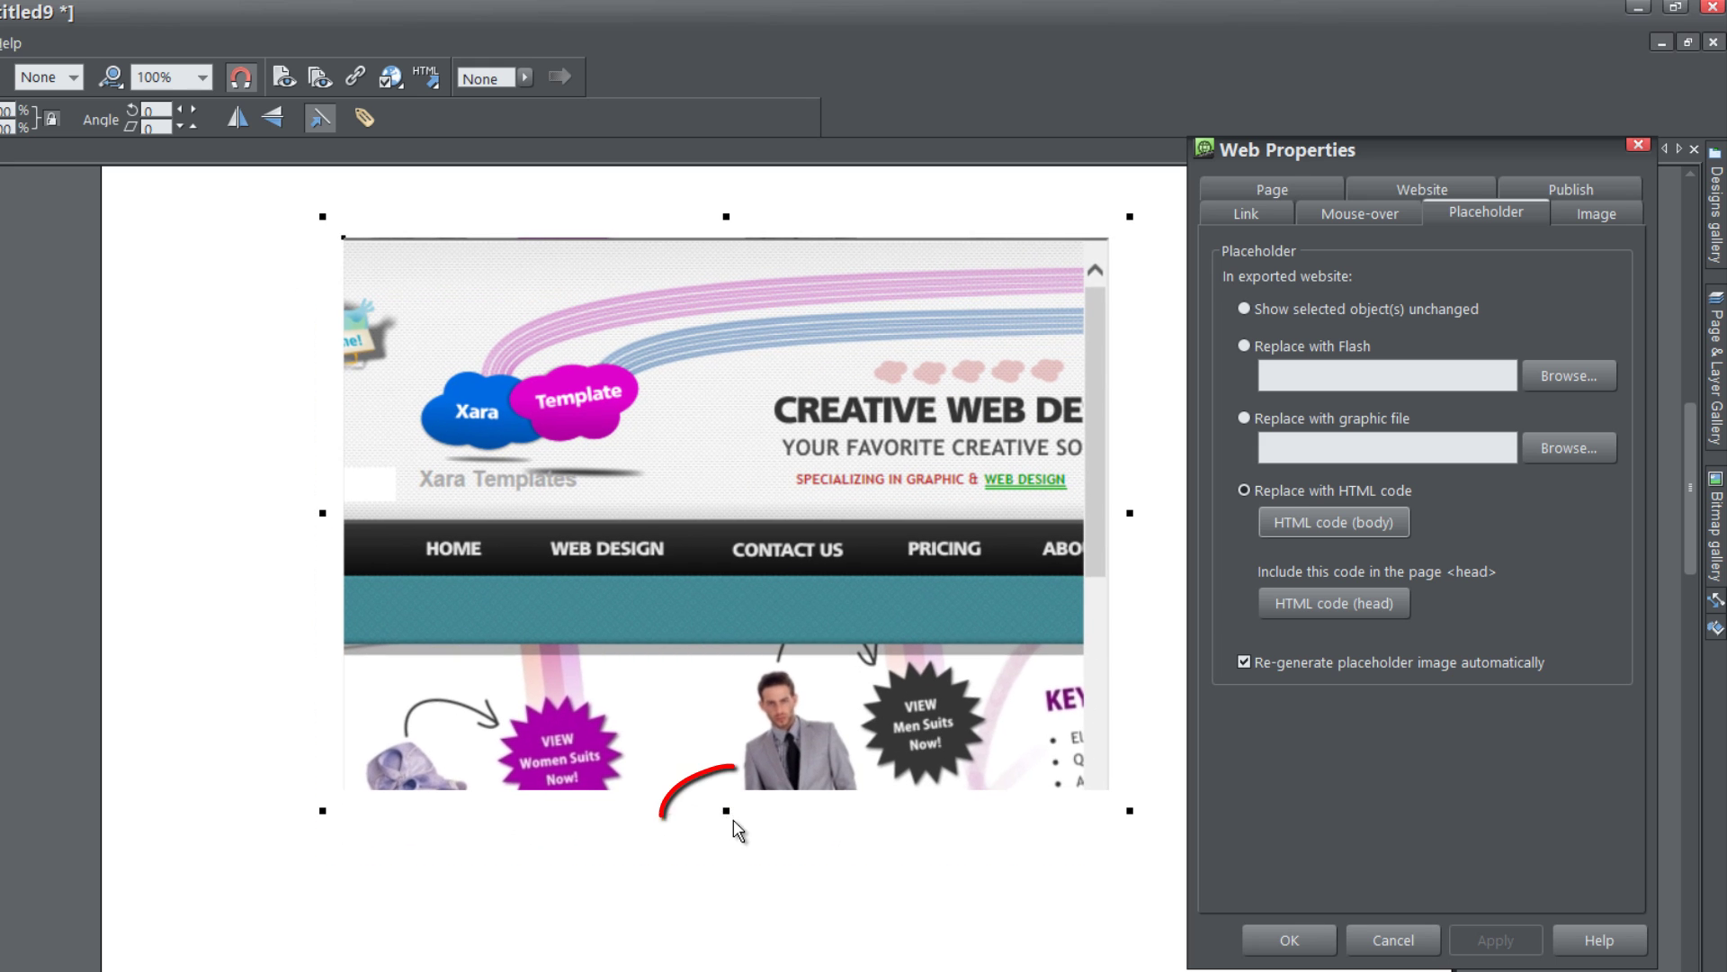
drag(727, 808, 735, 936)
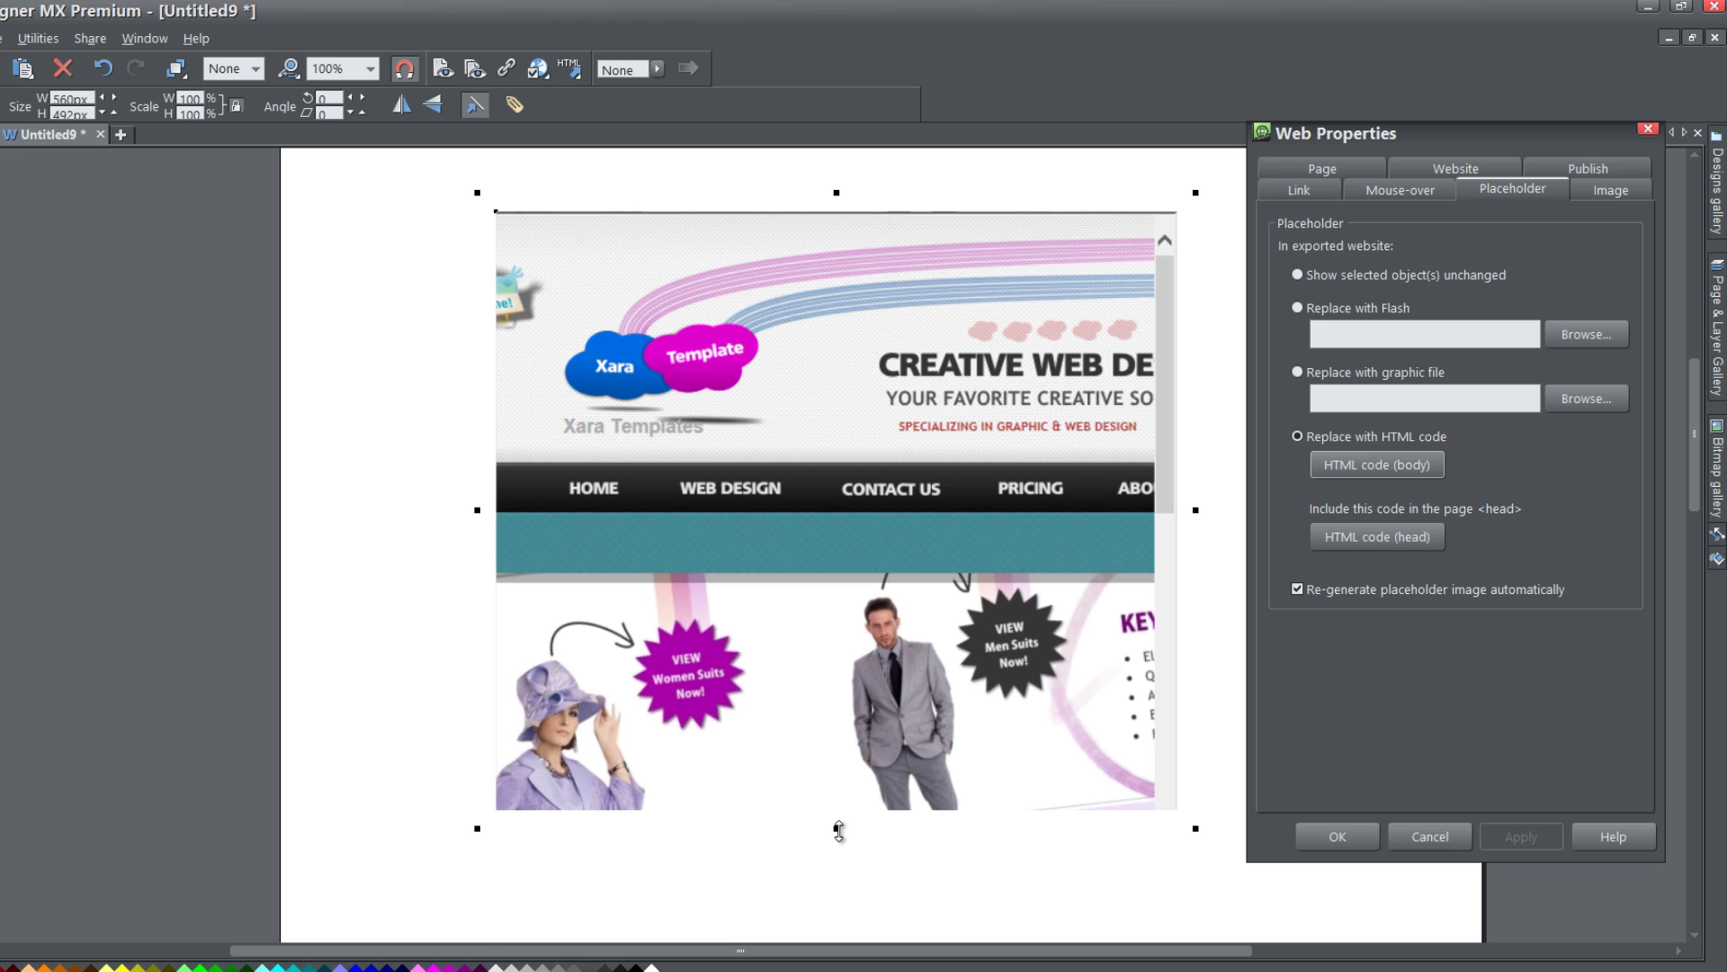
drag(836, 828, 839, 880)
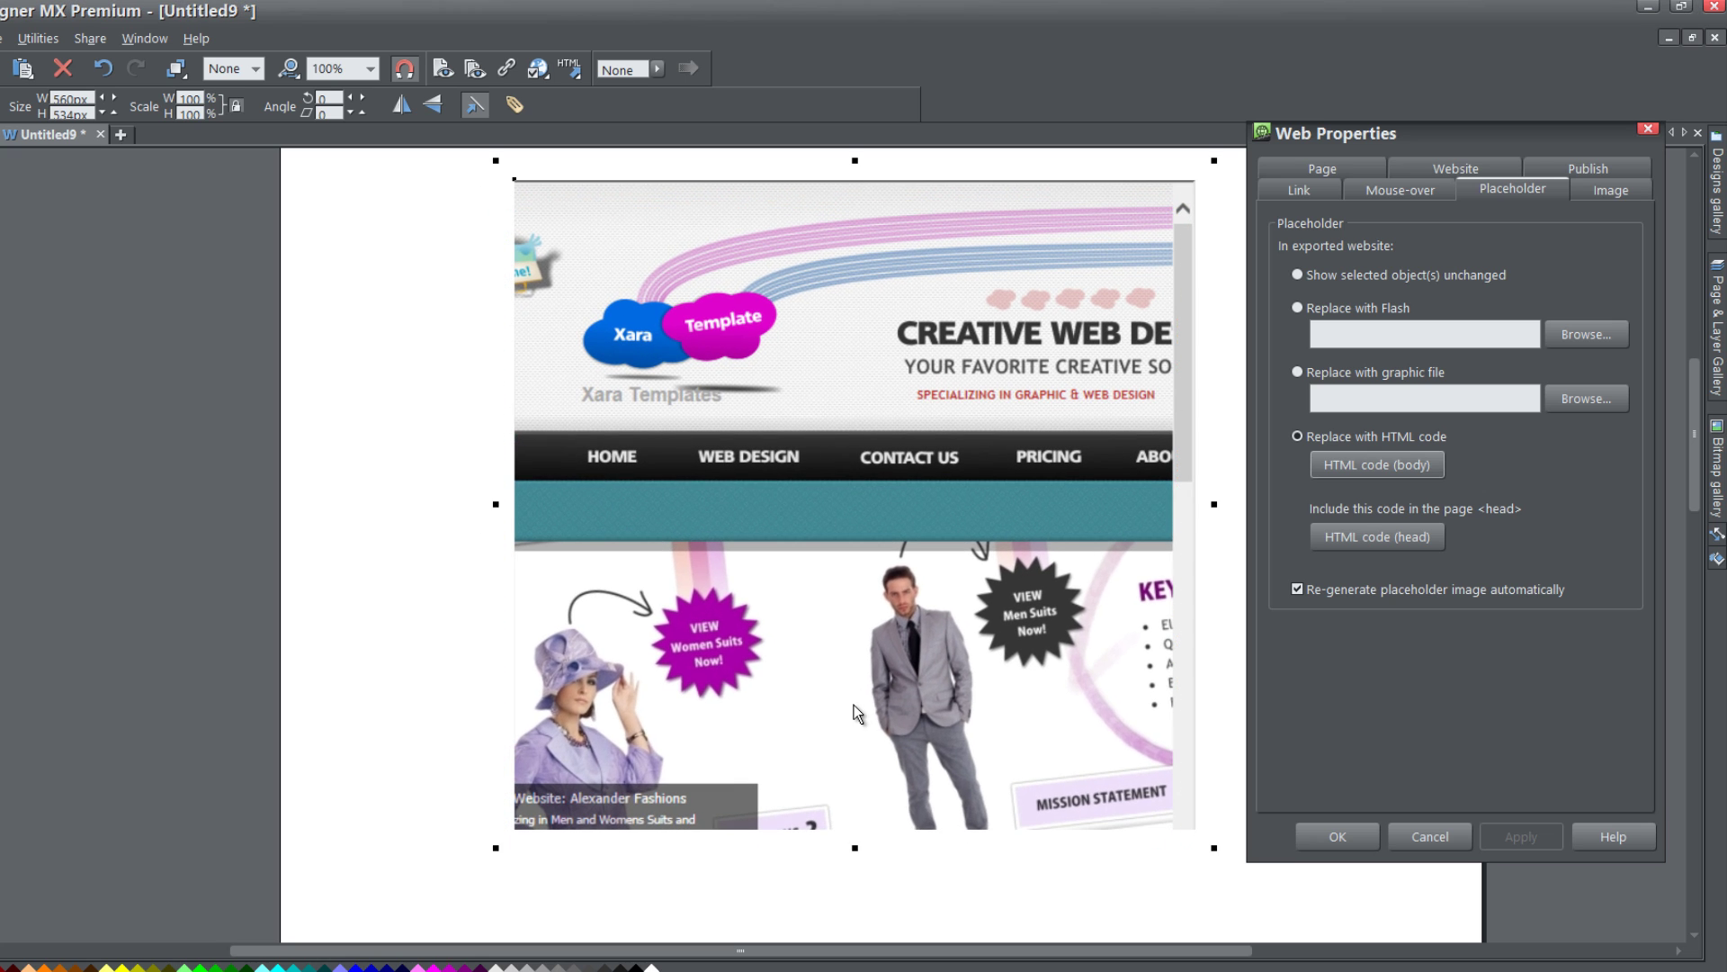
drag(855, 847, 860, 922)
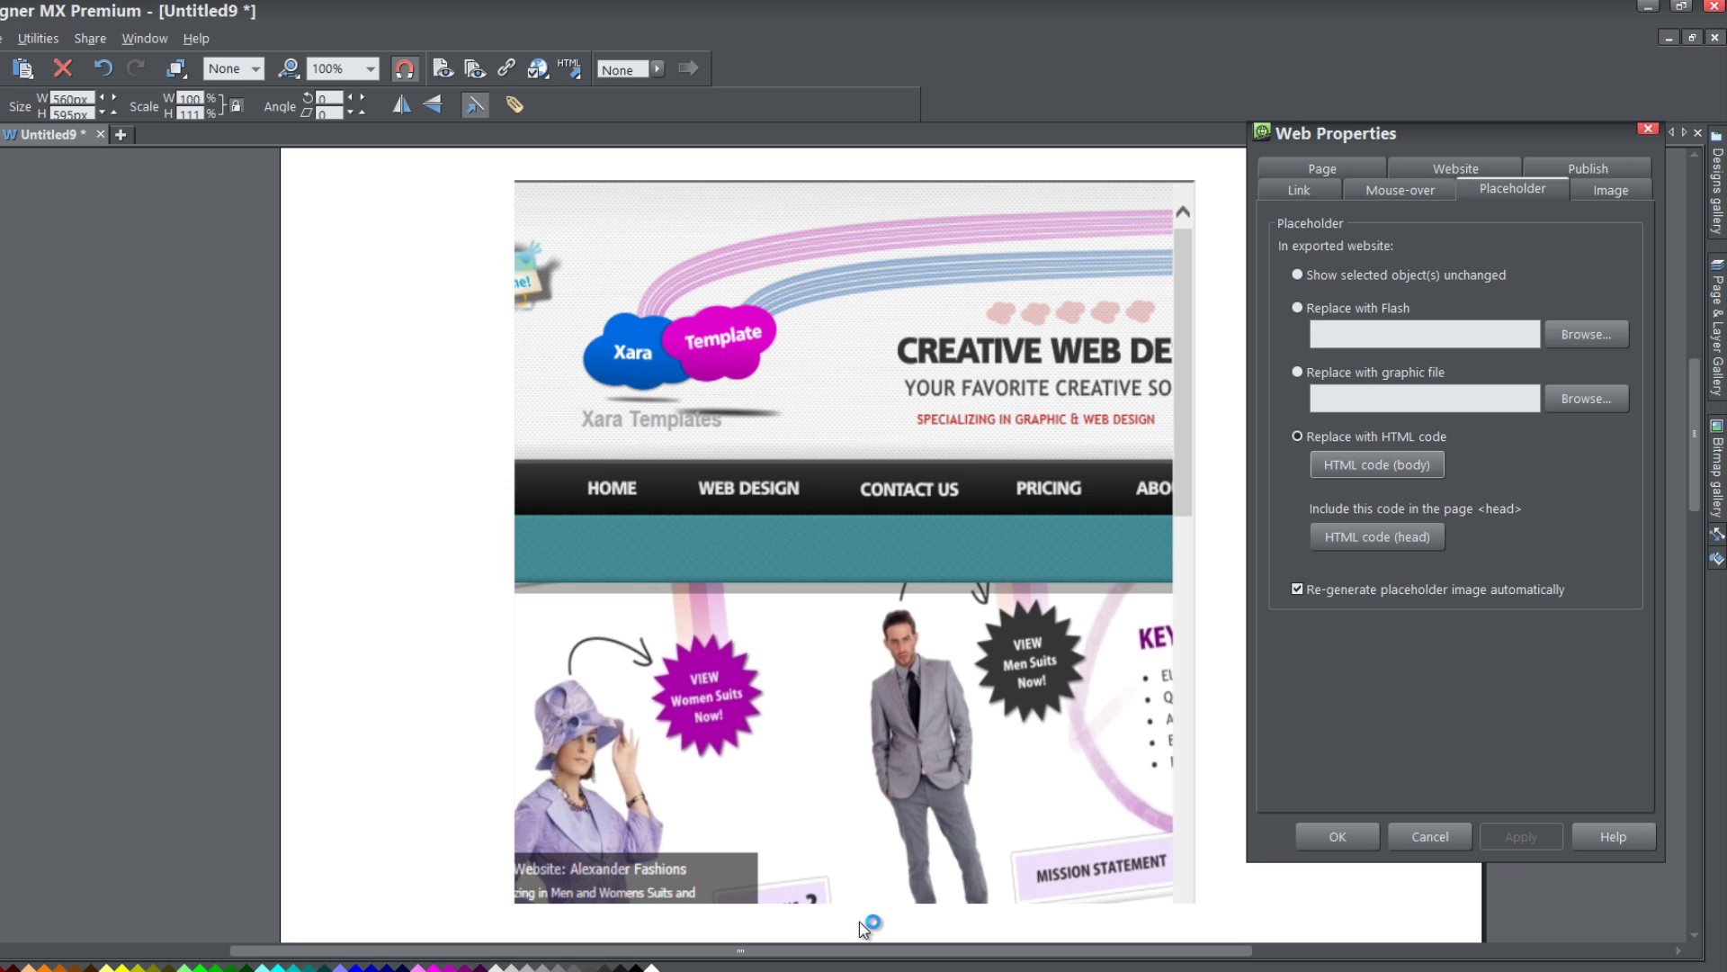
scroll(854, 837, down, 2)
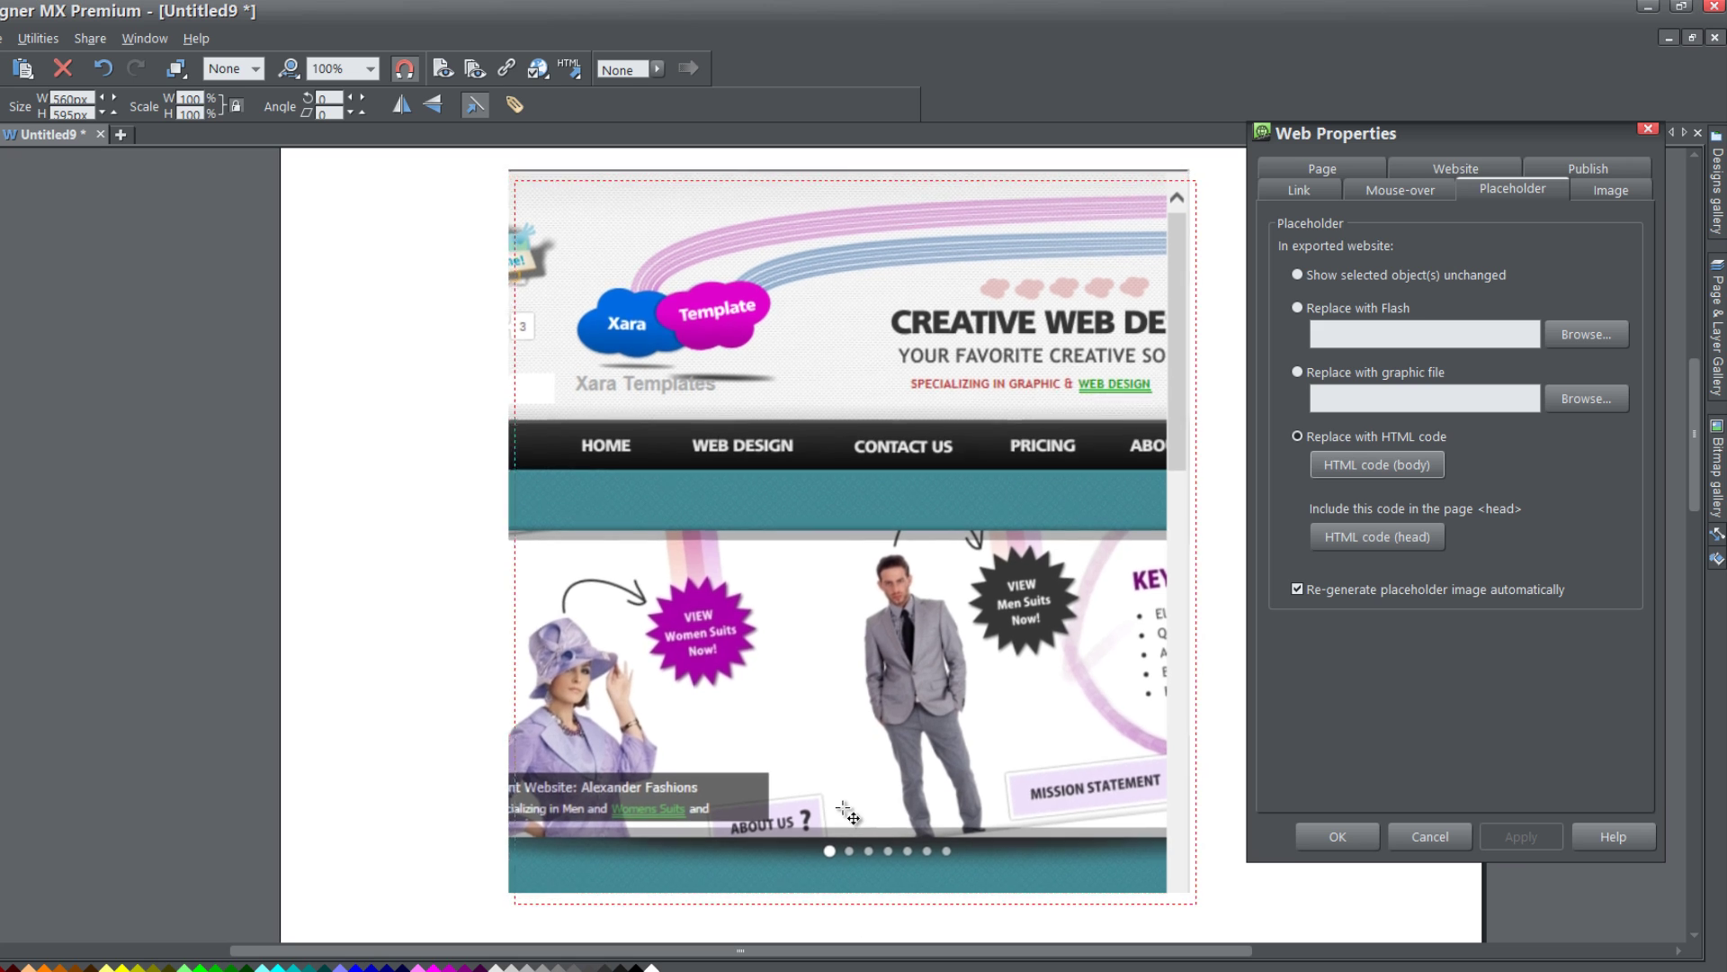
drag(854, 879, 859, 961)
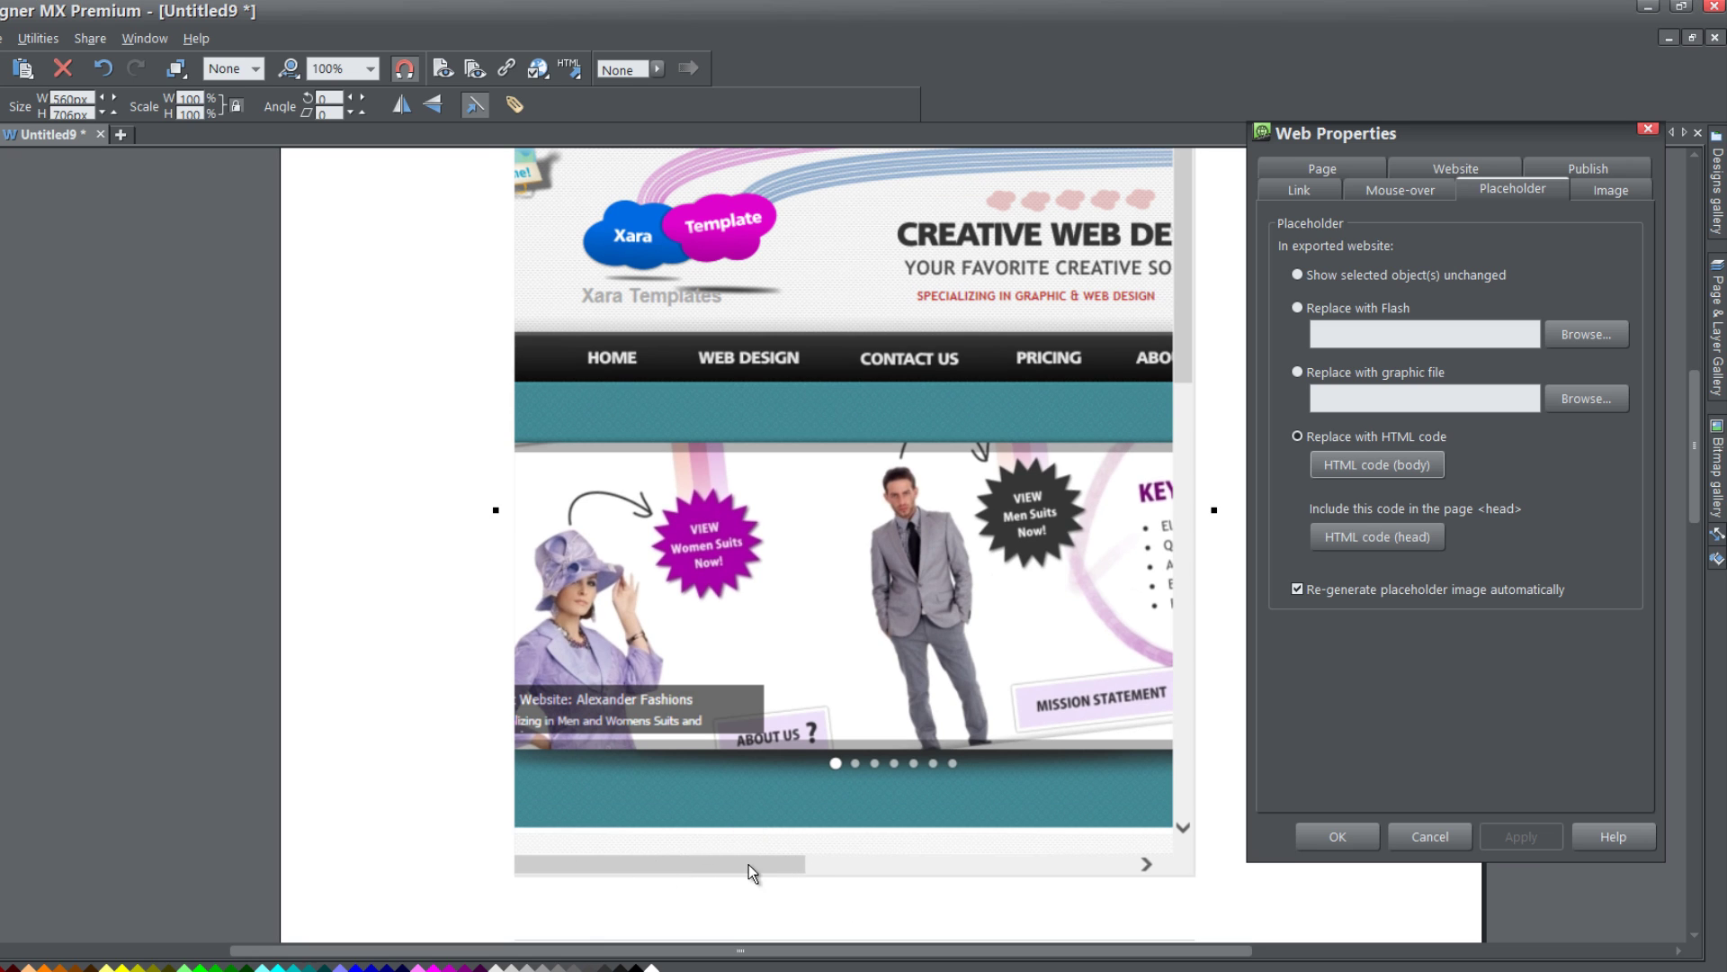
Step: Widen the placeholder to 665 px, reposition it, and close Web Properties
drag(630, 619, 630, 641)
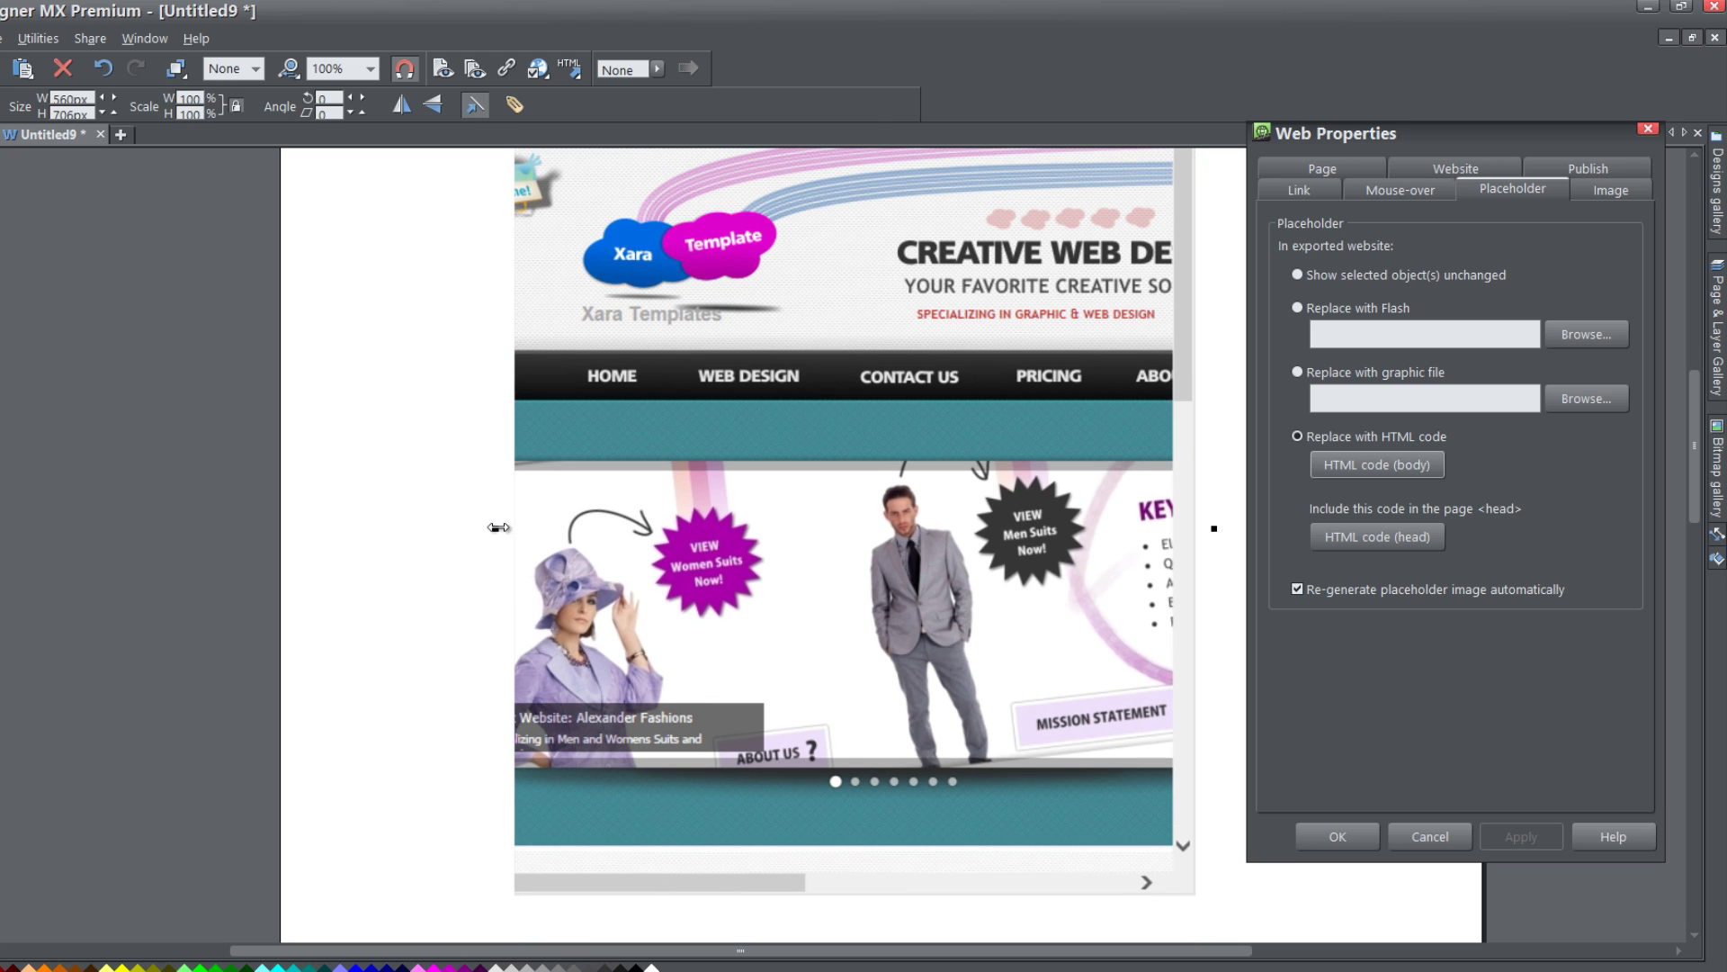
drag(495, 528, 432, 528)
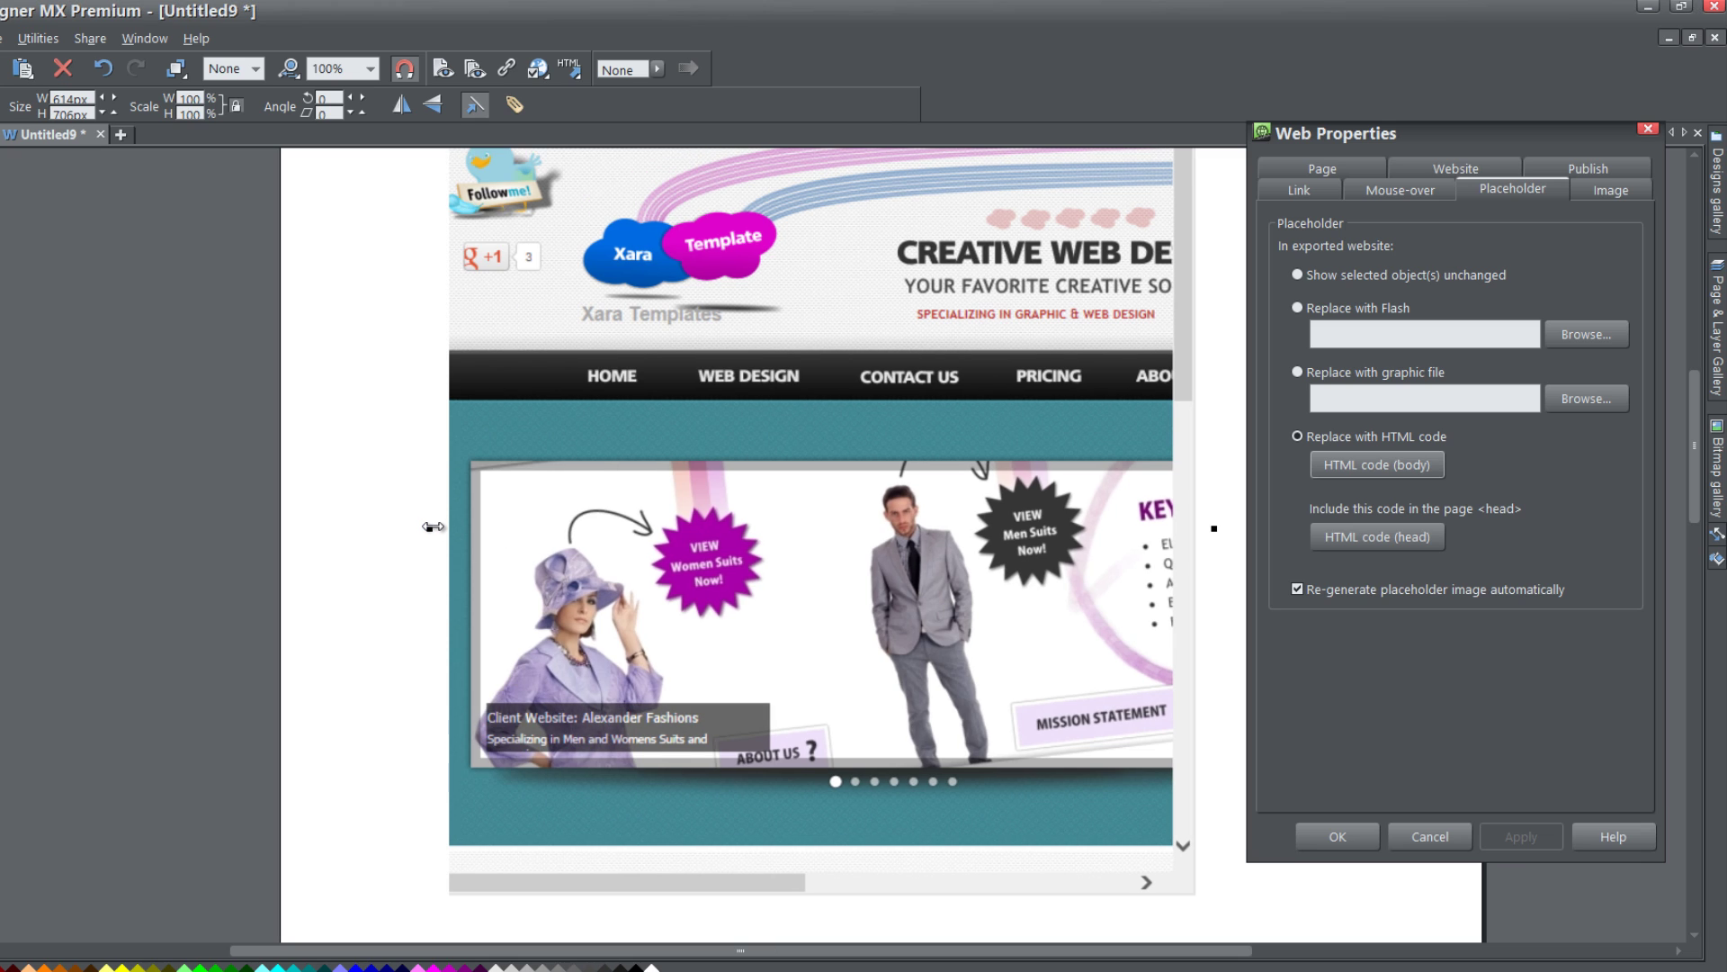
drag(432, 523, 365, 530)
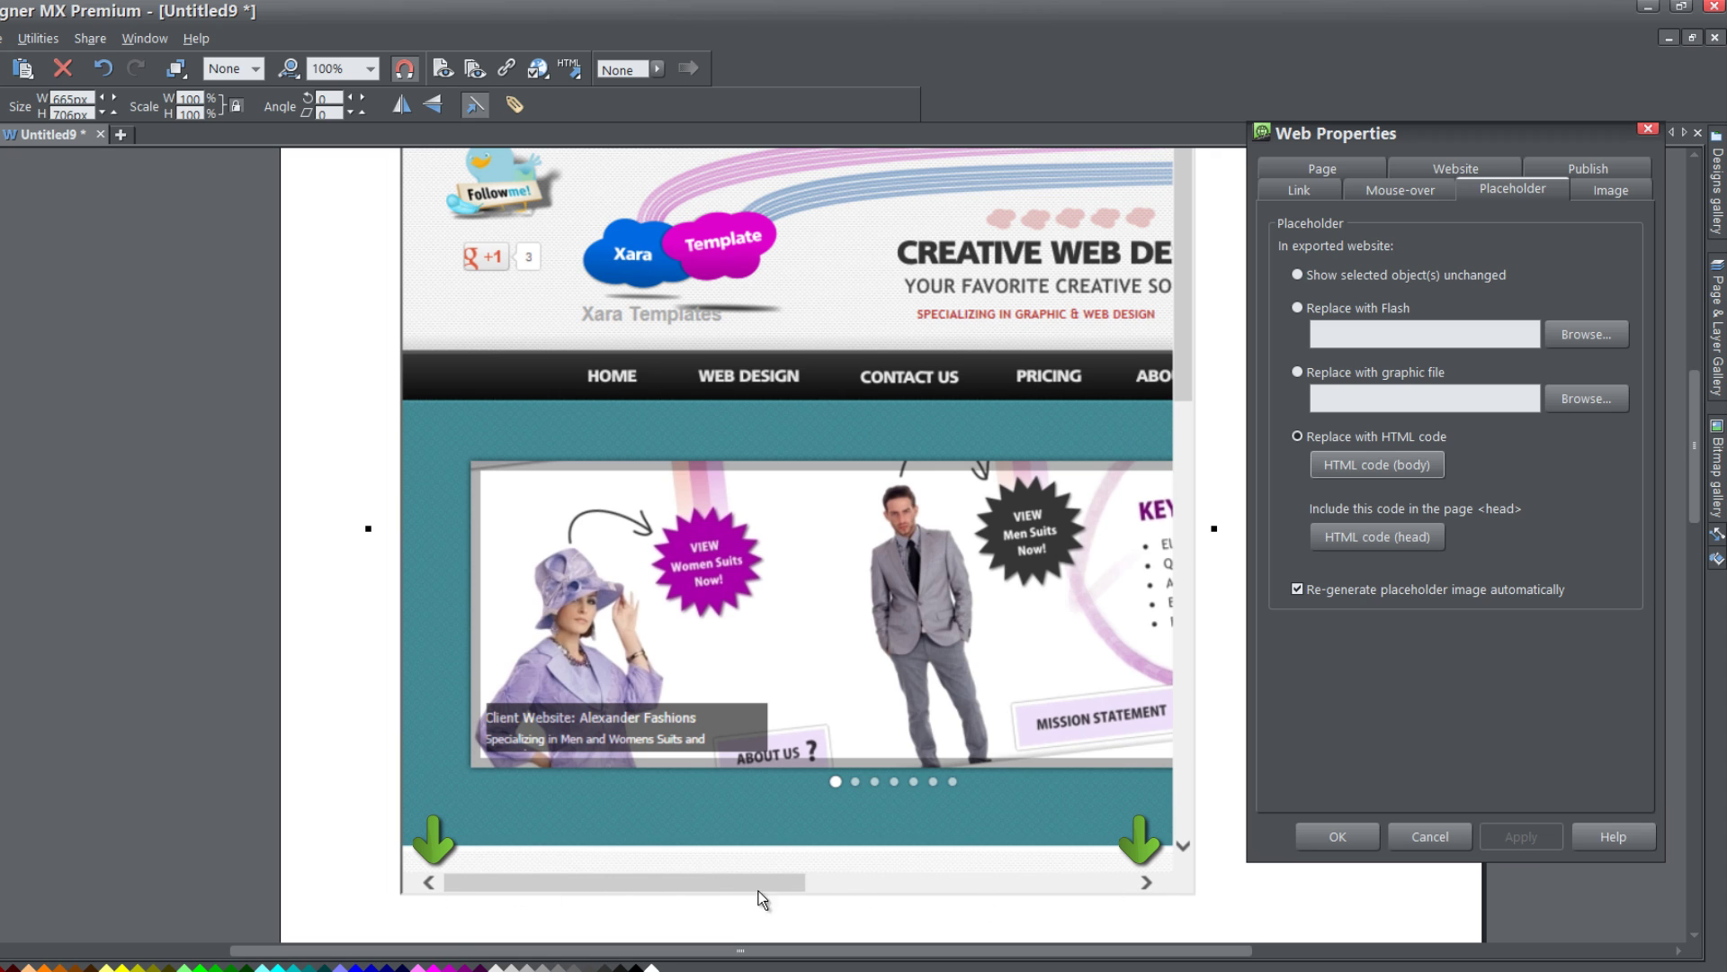
drag(1082, 533, 1119, 561)
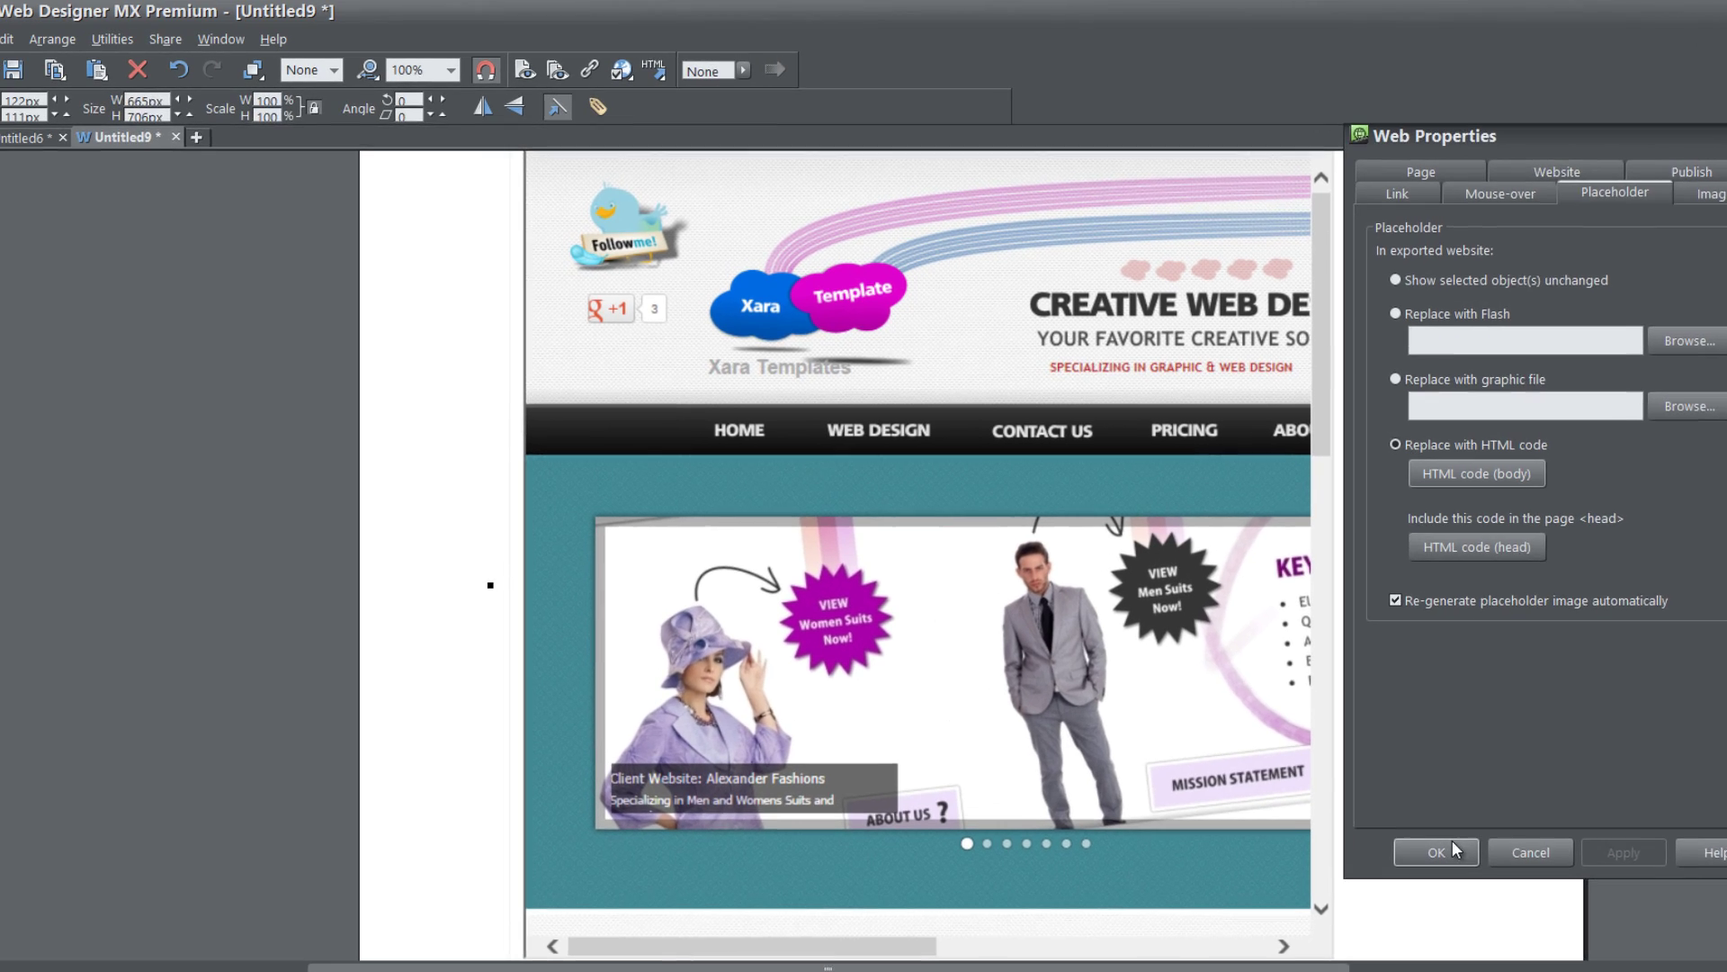
click(1349, 835)
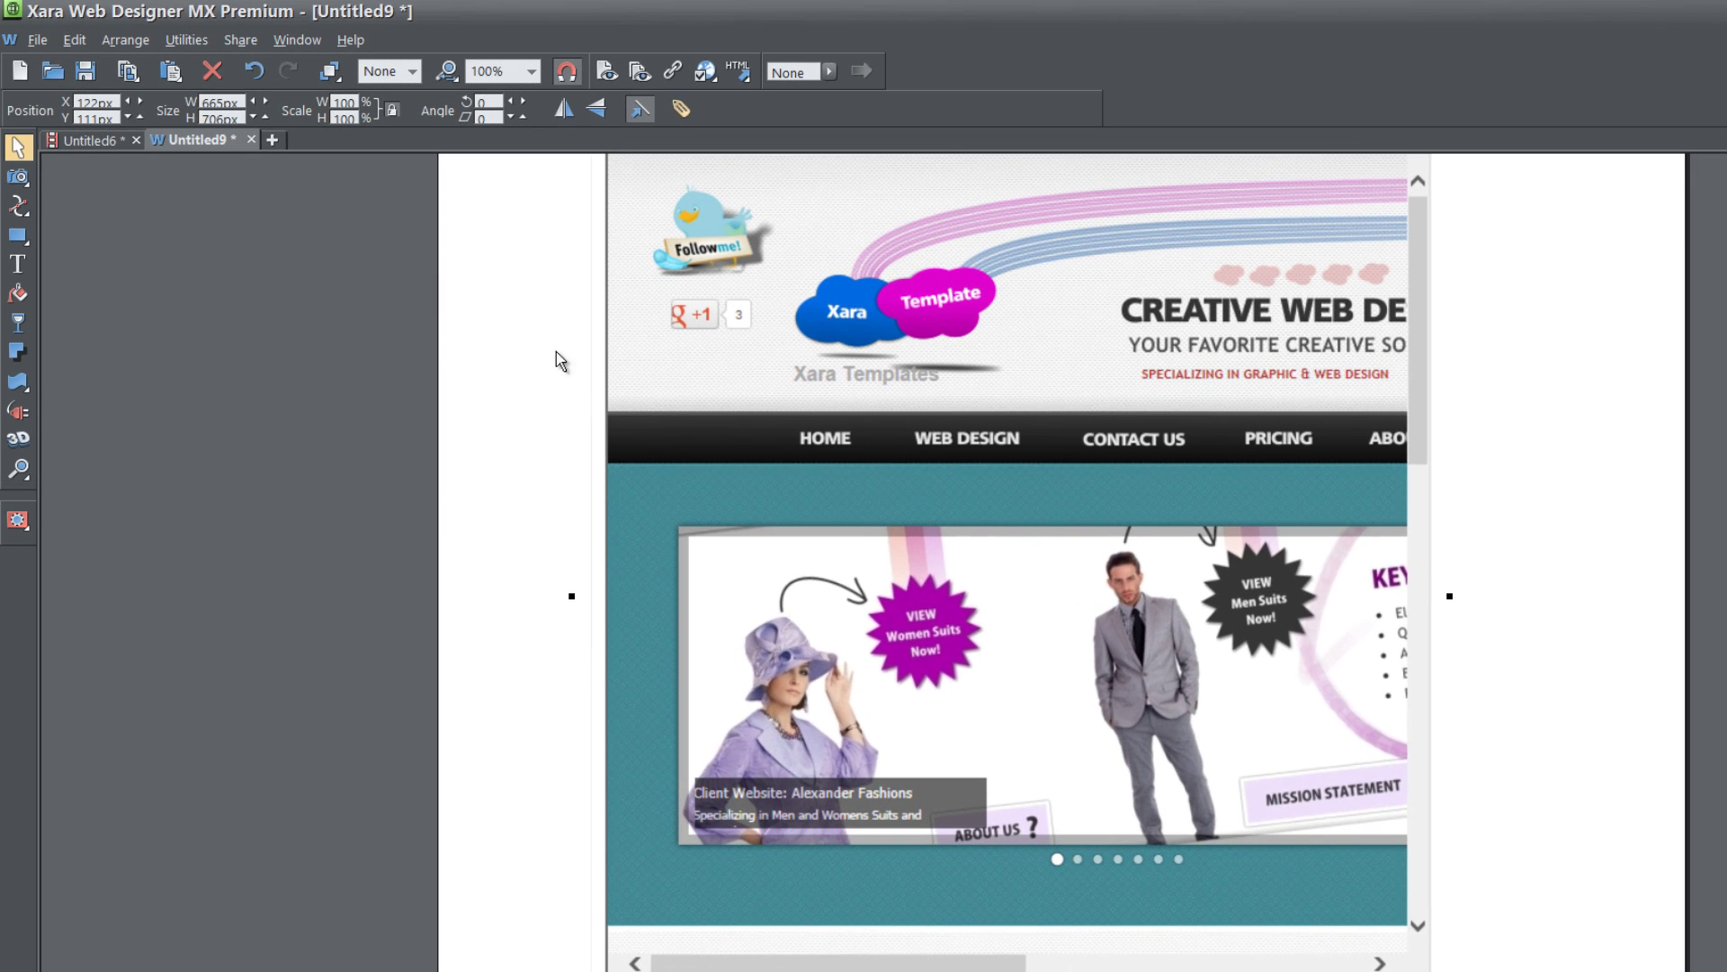
Step: Preview the page in the browser and scroll the embedded xaratemplate.com frame both ways
click(37, 40)
click(139, 330)
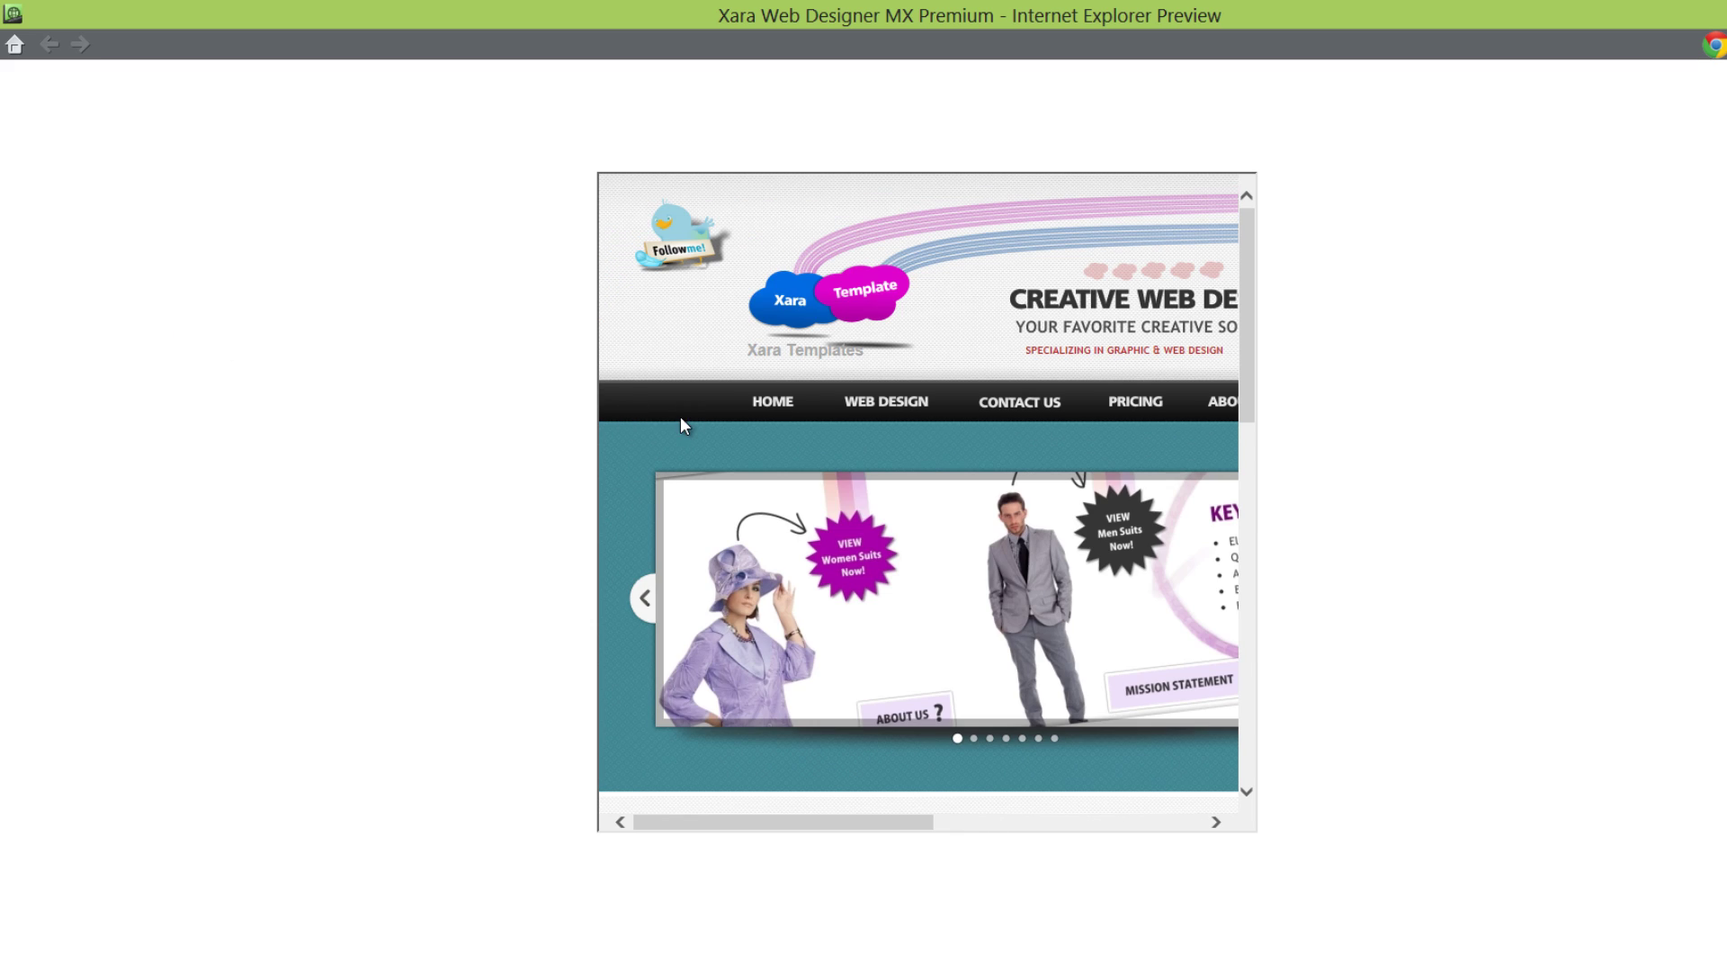
drag(1245, 374, 1247, 315)
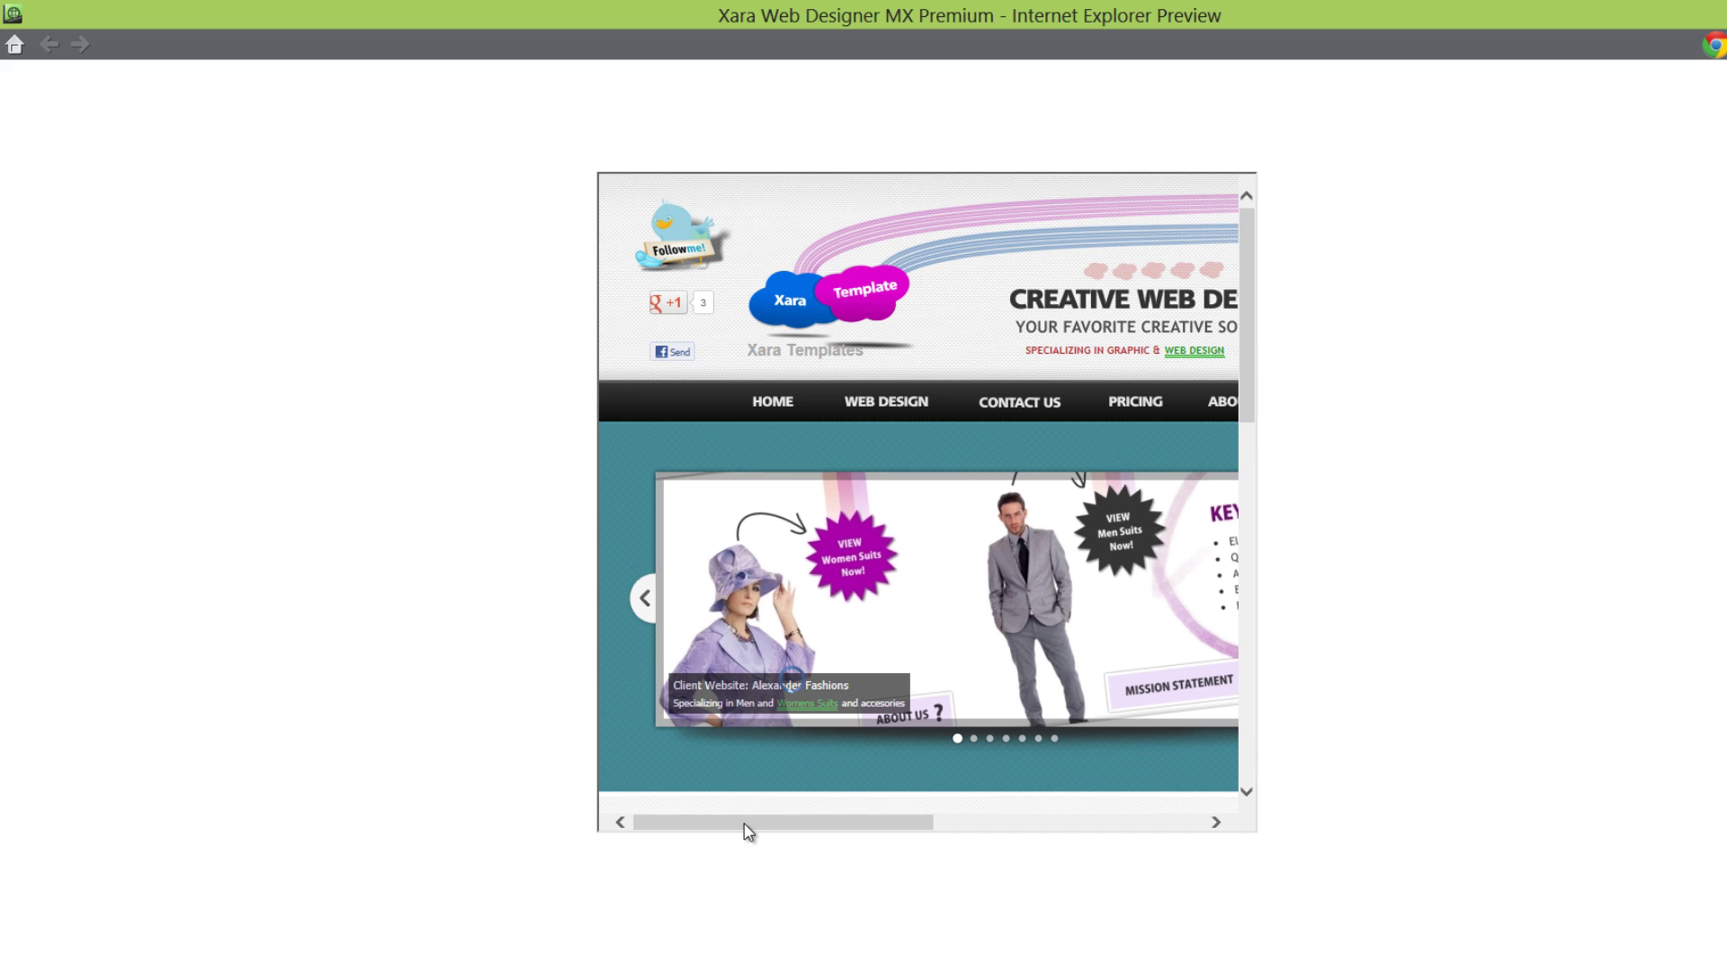
drag(748, 824, 700, 841)
scroll(1253, 420, down, 3)
scroll(1259, 338, up, 3)
drag(872, 828, 915, 823)
mouse_move(1247, 352)
mouse_down()
mouse_move(1248, 693)
mouse_move(1244, 323)
mouse_up()
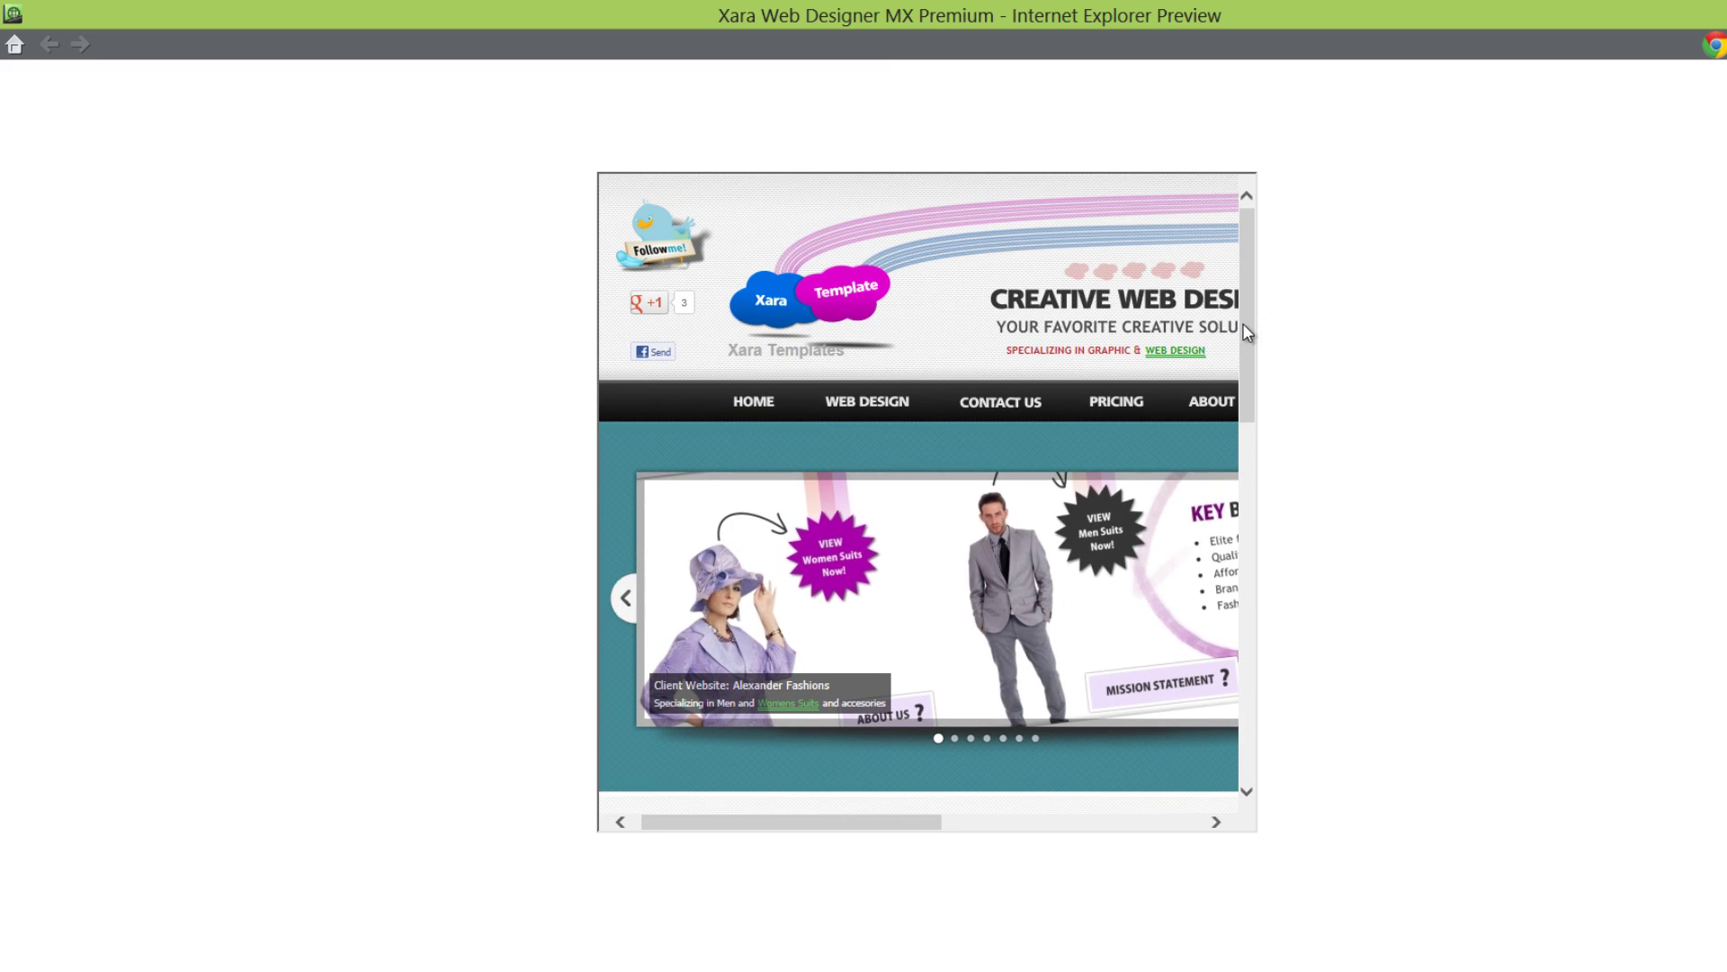
mouse_move(1244, 324)
mouse_down()
mouse_move(1248, 569)
mouse_move(1258, 306)
mouse_up()
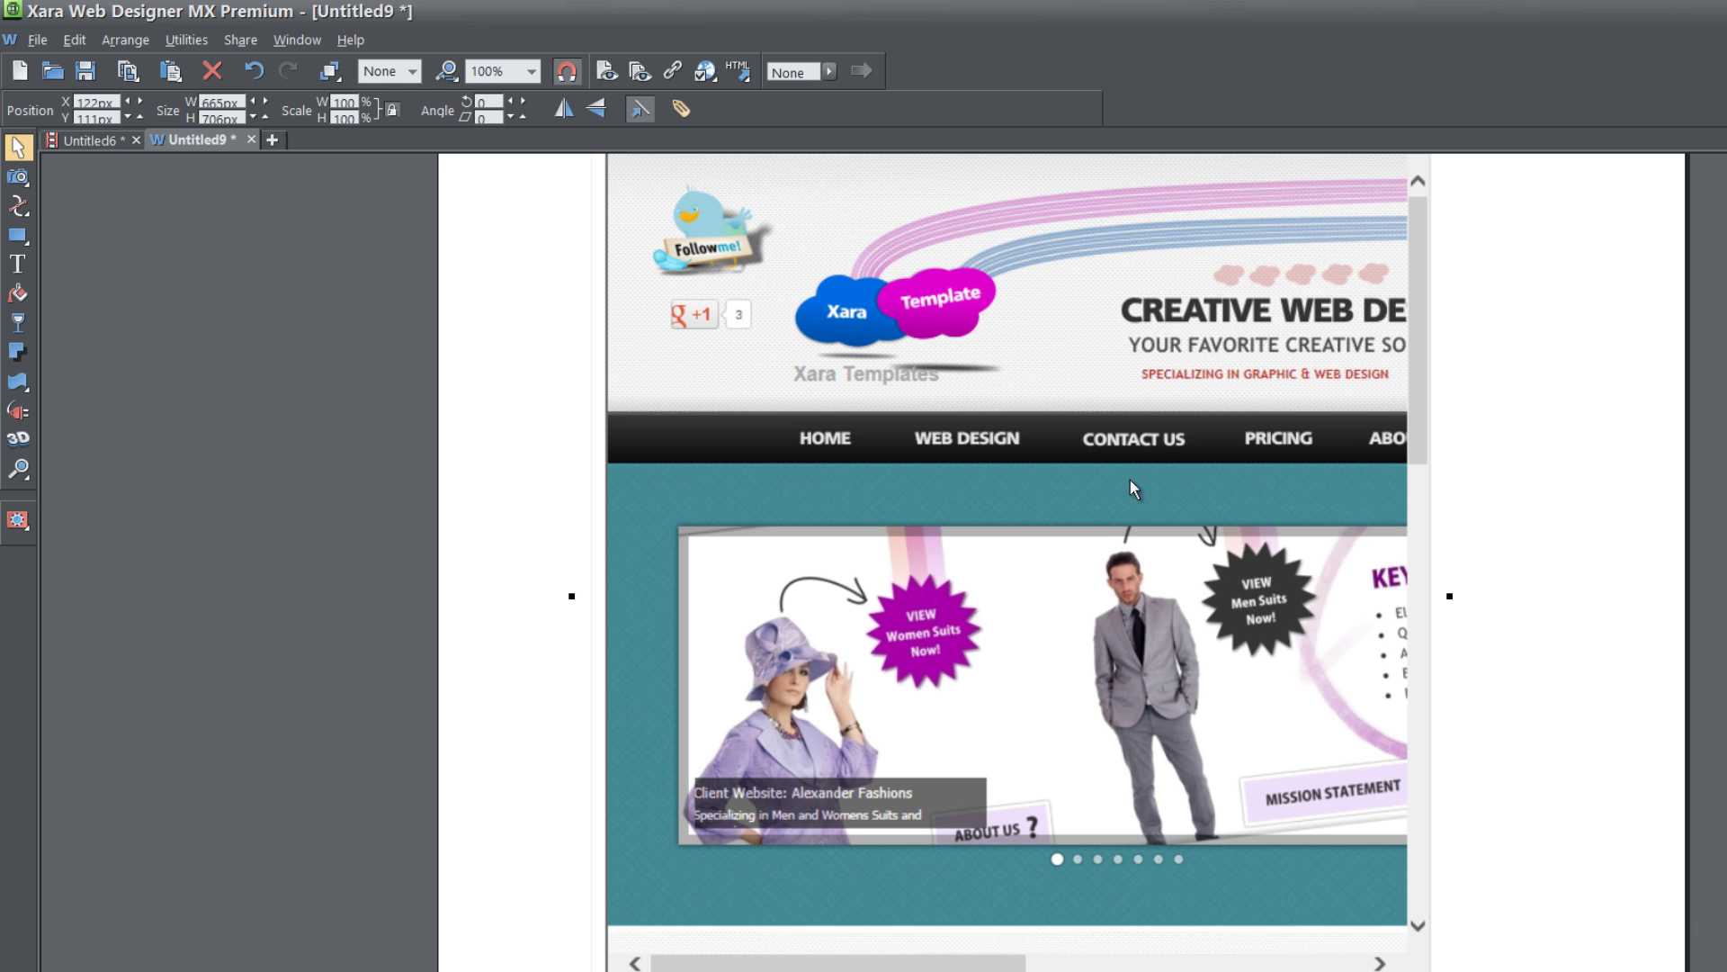
Step: Open the placeholder's Web Properties and its HTML code (body) editor, moving it aside
right_click(1130, 482)
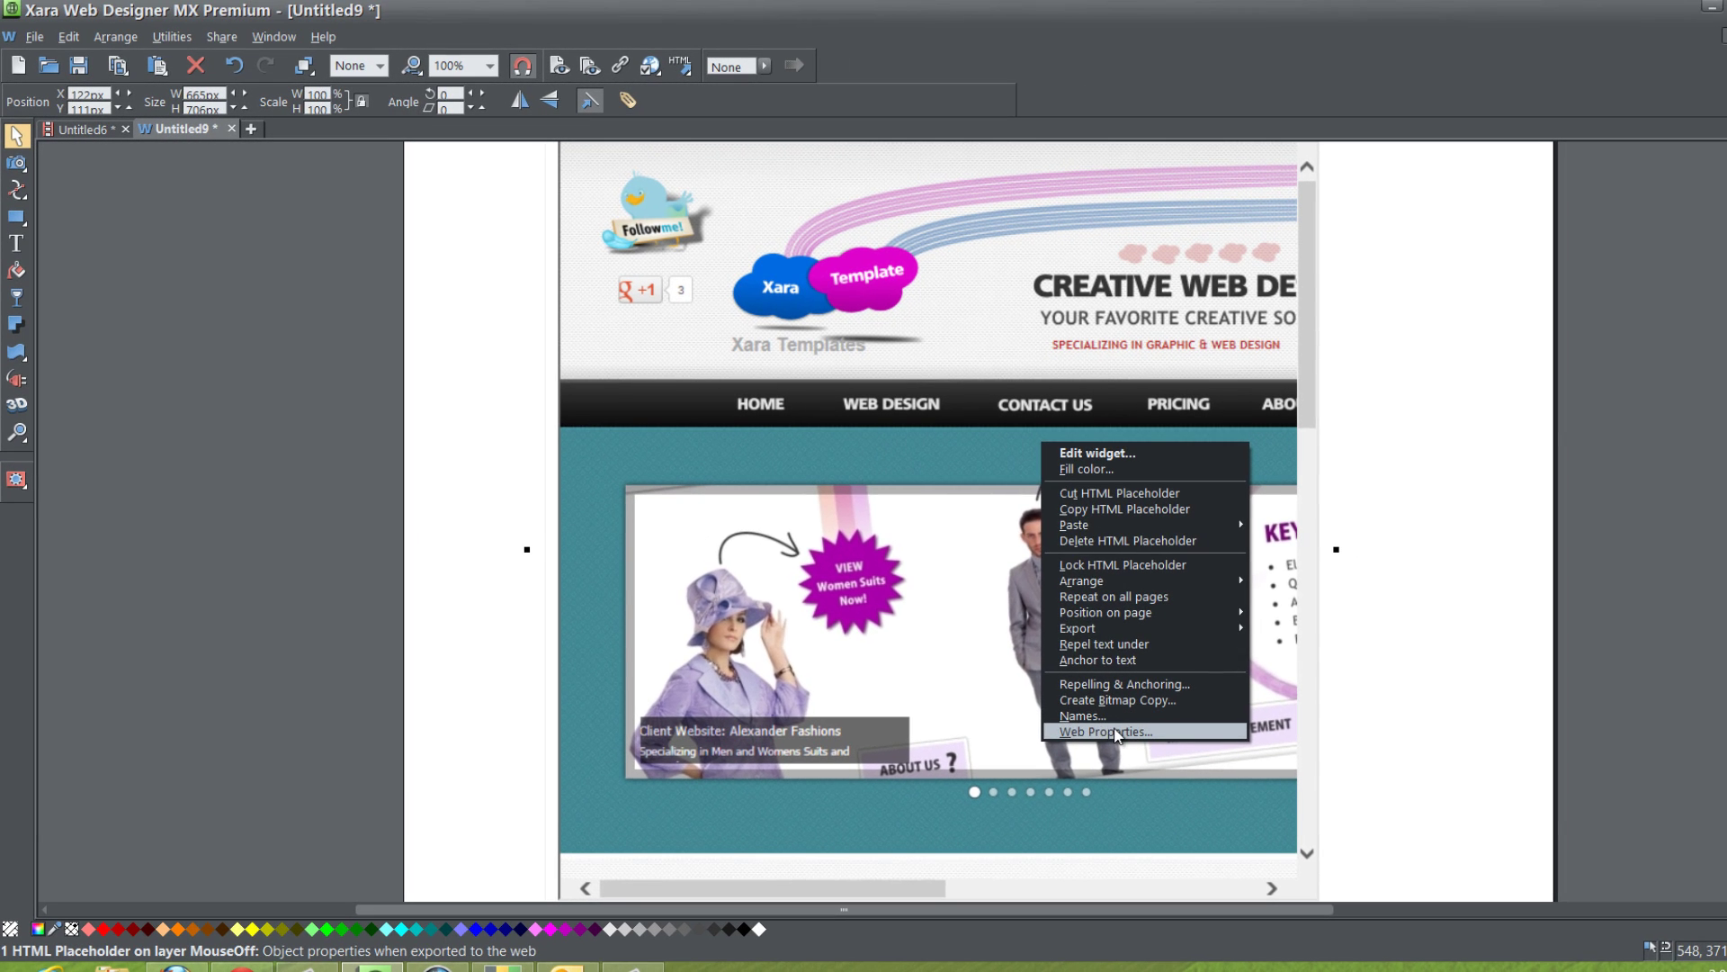
click(1116, 733)
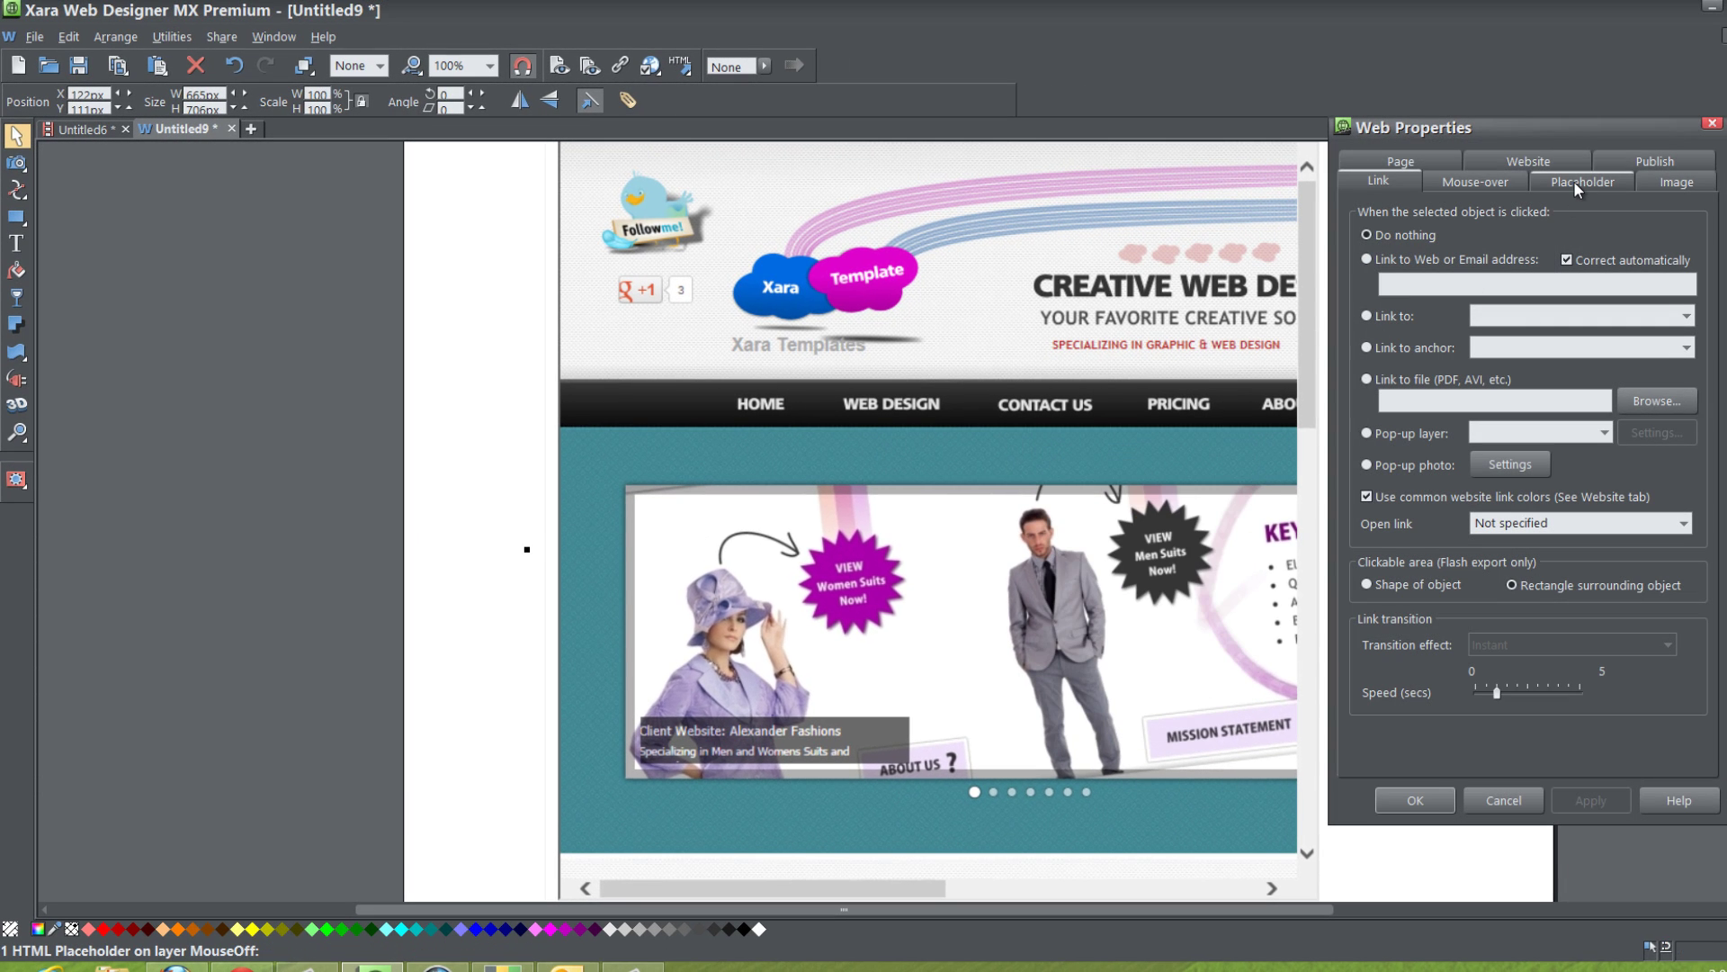
click(1573, 181)
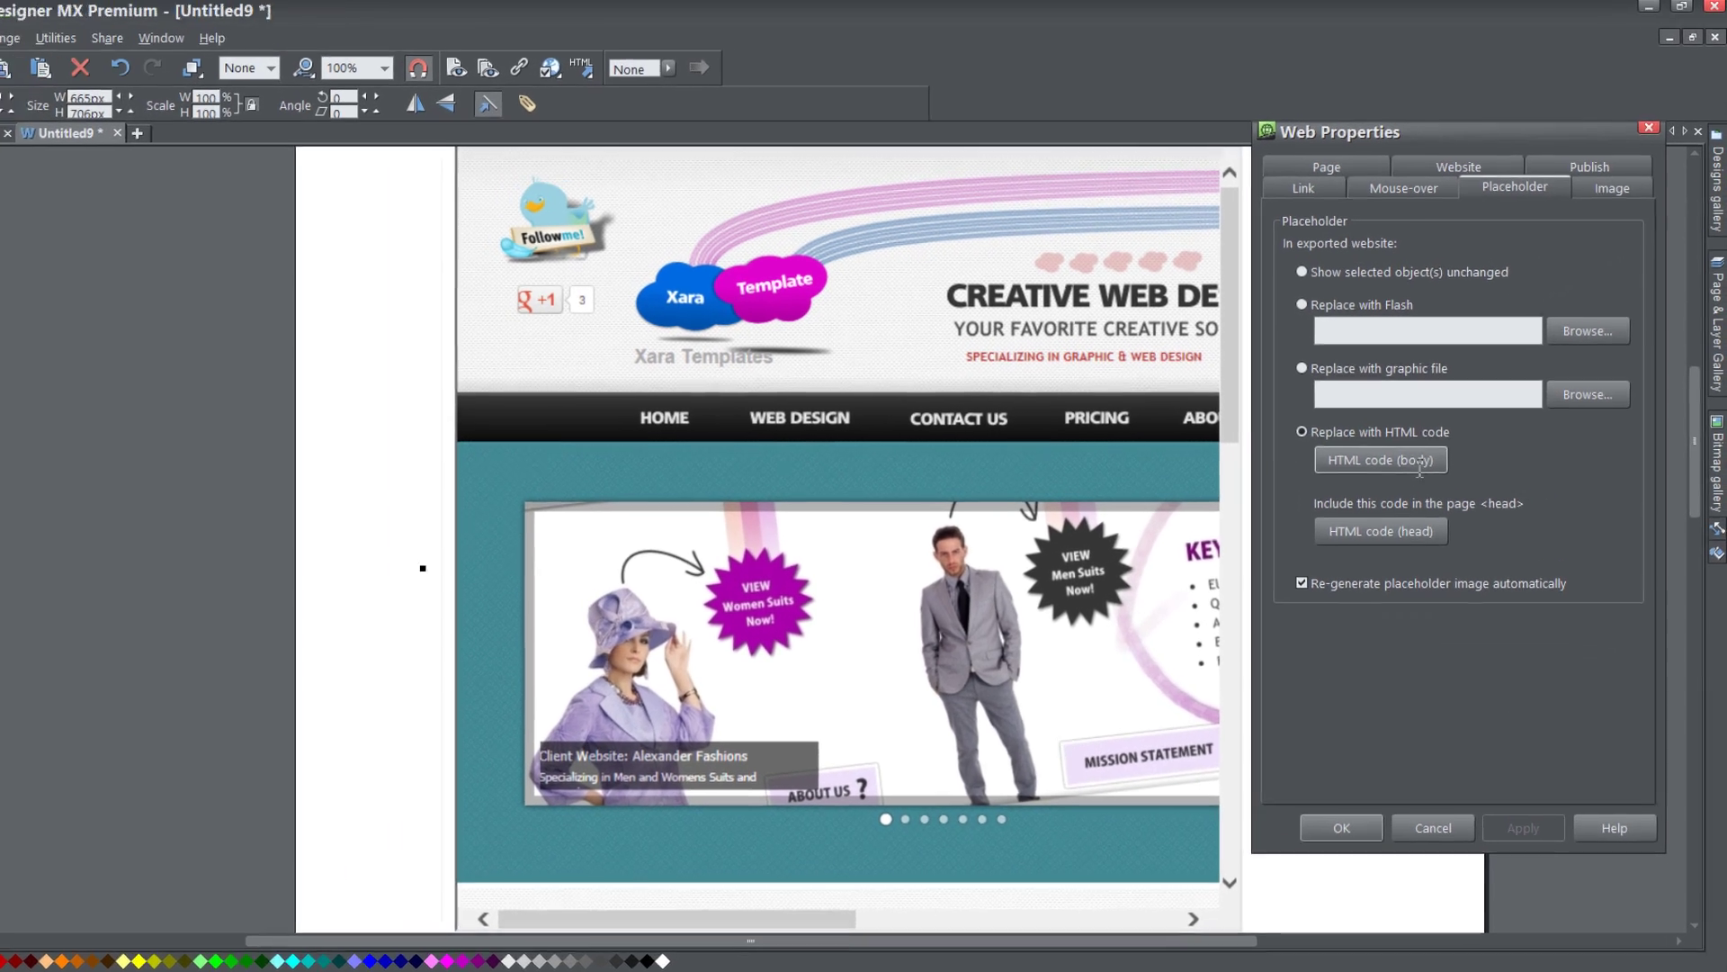
click(1419, 463)
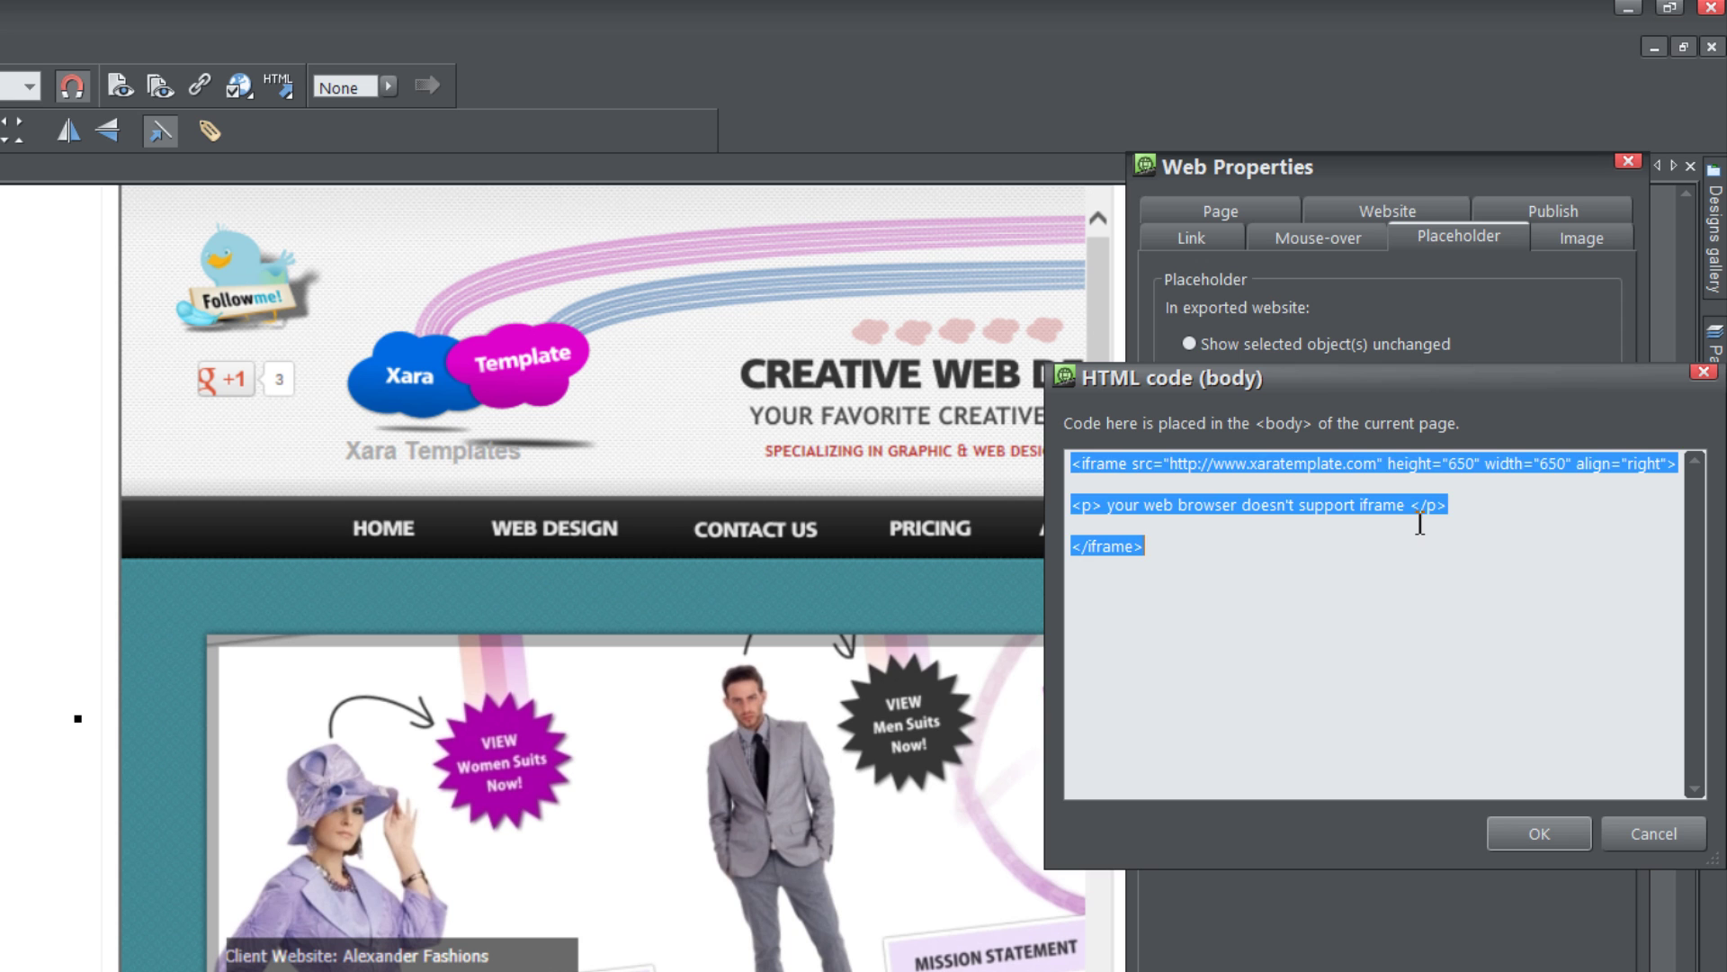
click(1420, 524)
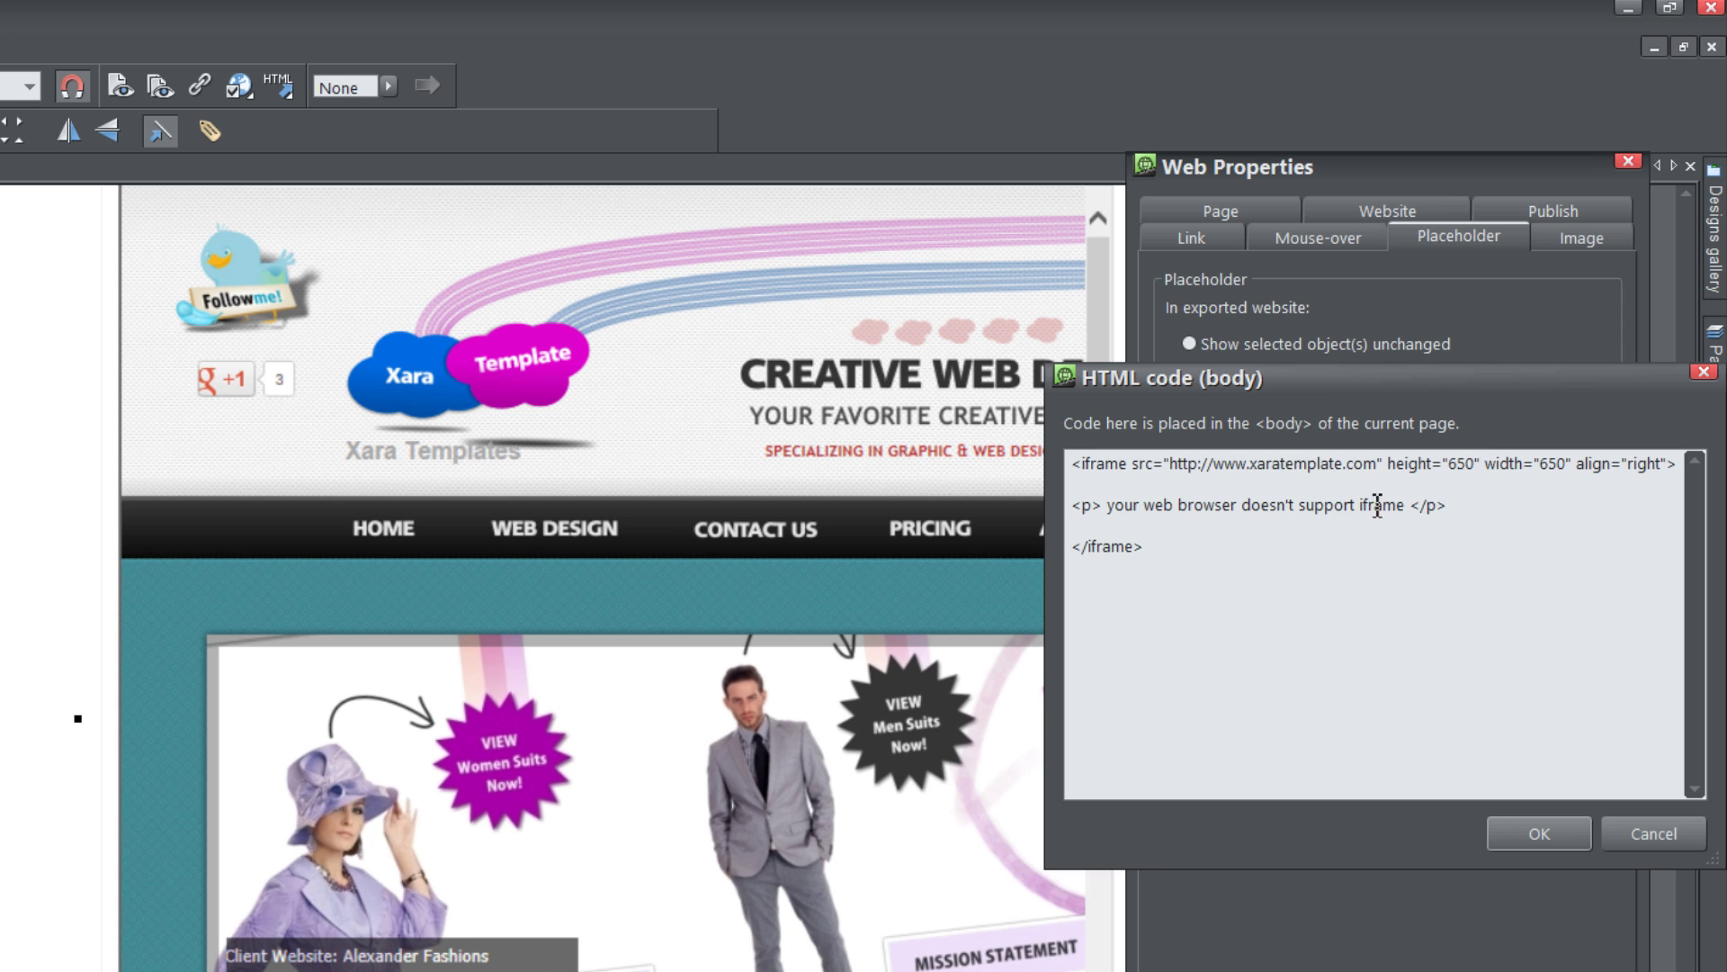
drag(1472, 374, 1375, 339)
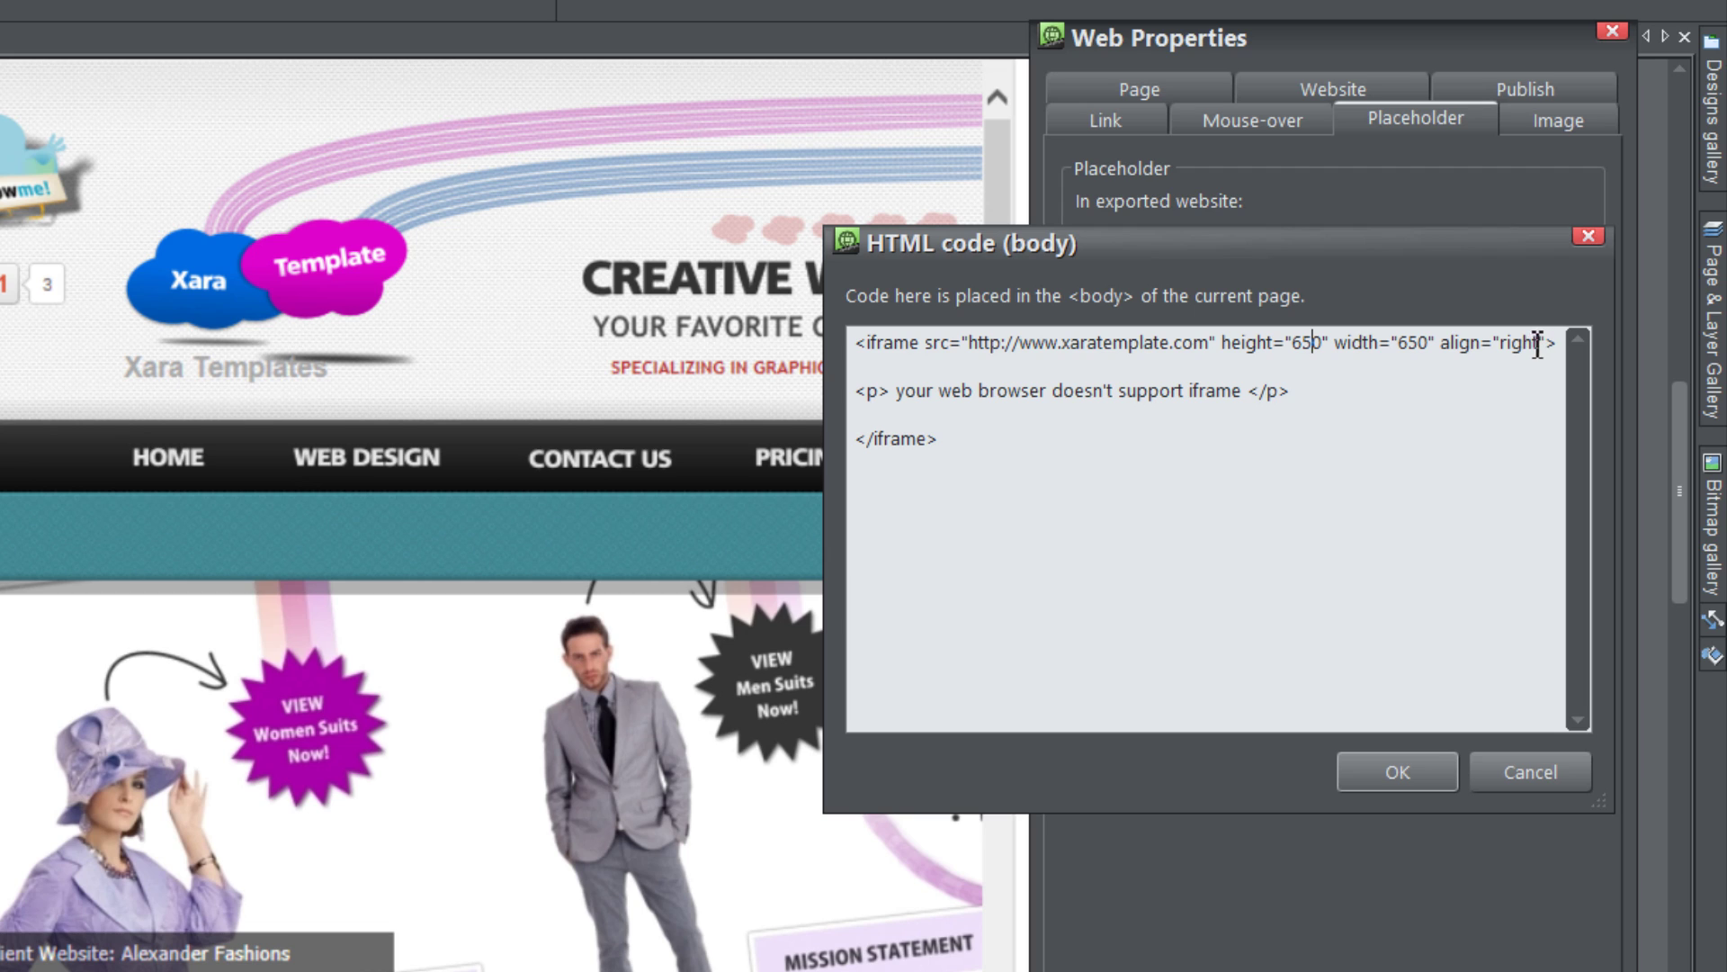
Step: Place the caret just before align="right" in the iframe's first line
click(1461, 342)
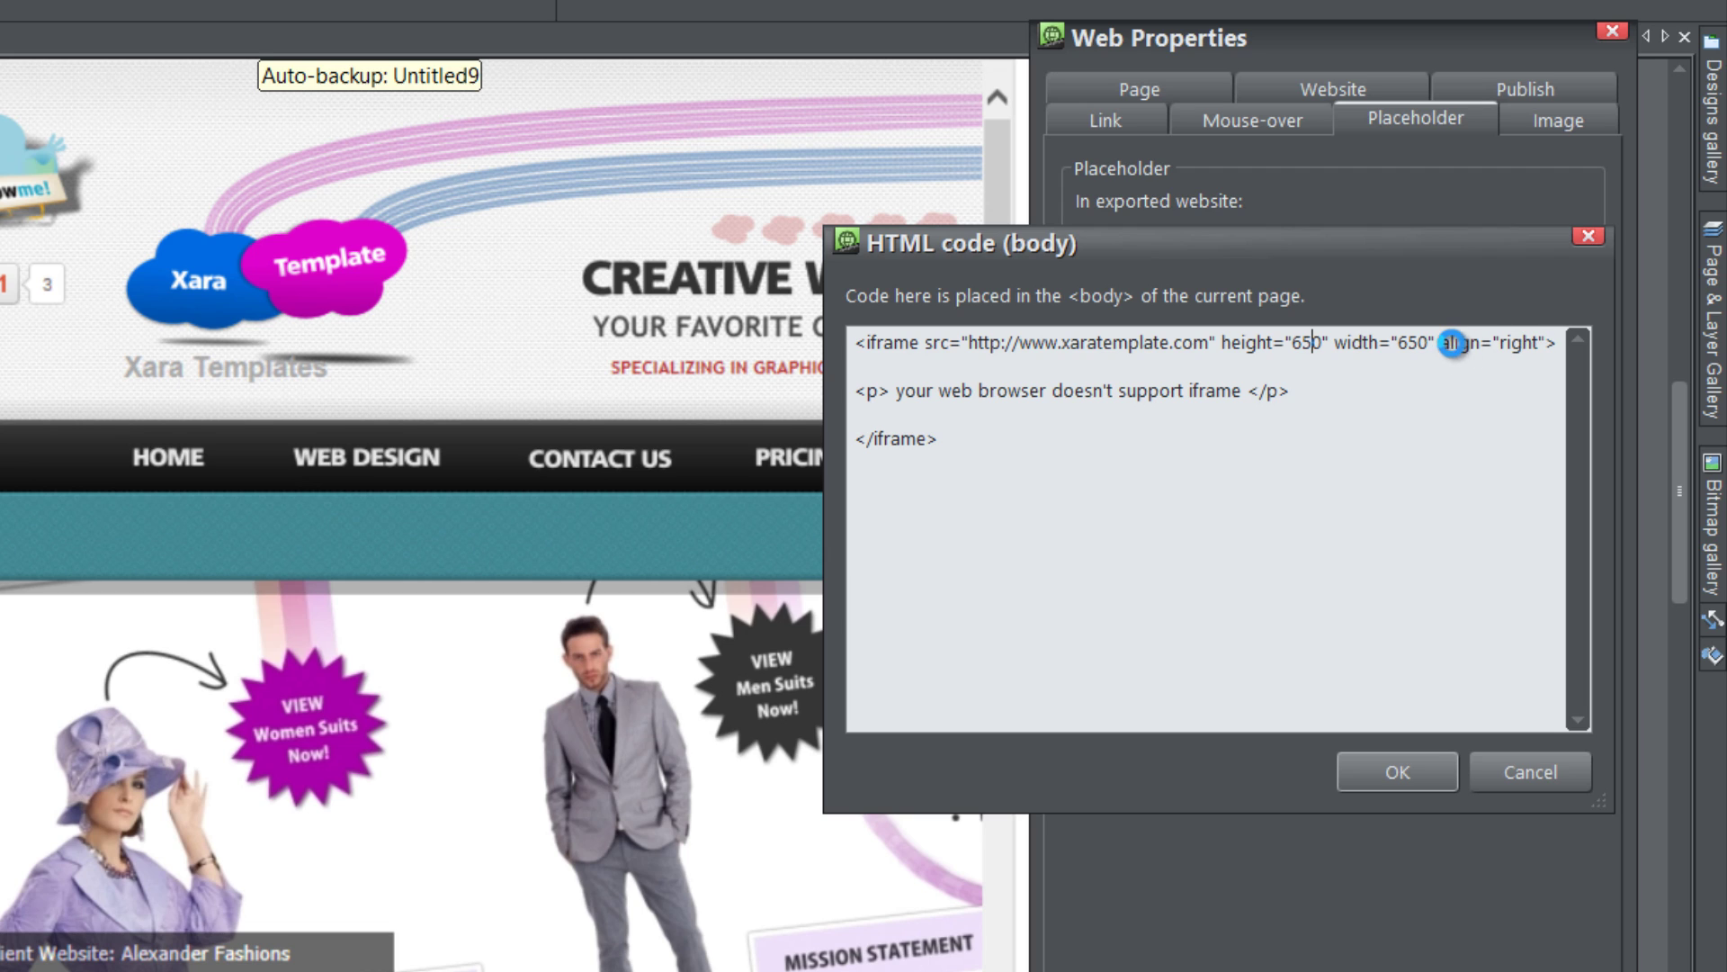
drag(1461, 343, 1501, 351)
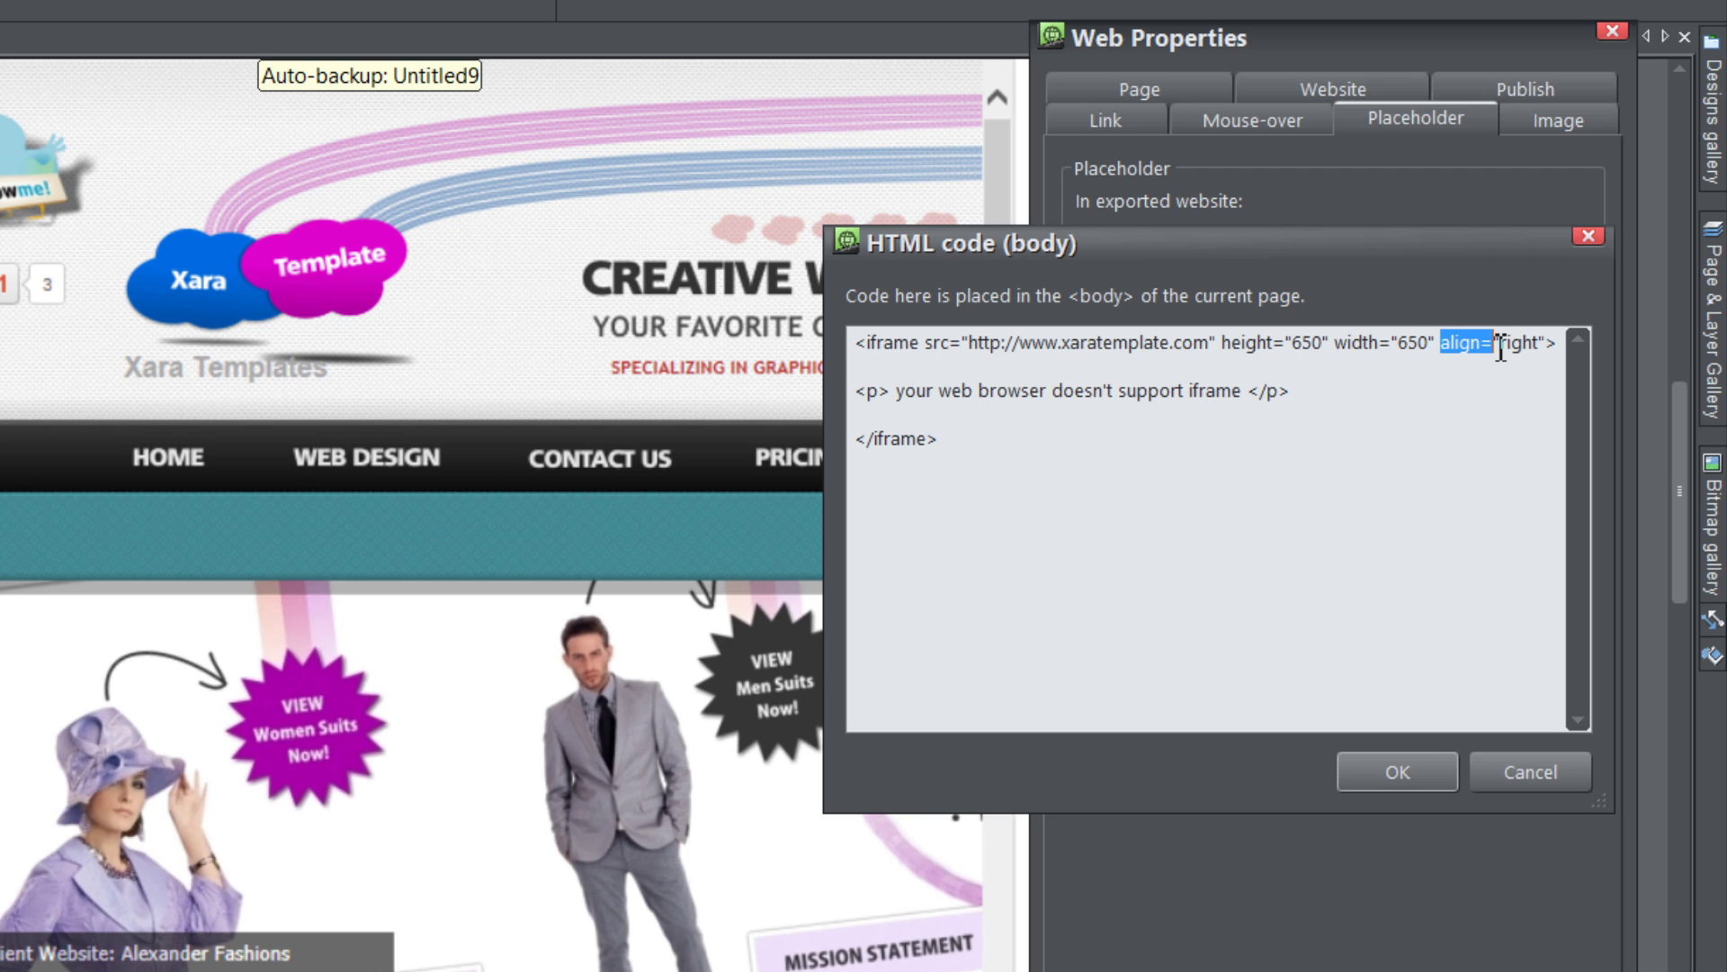
click(1446, 351)
drag(1335, 342, 1560, 343)
click(1455, 349)
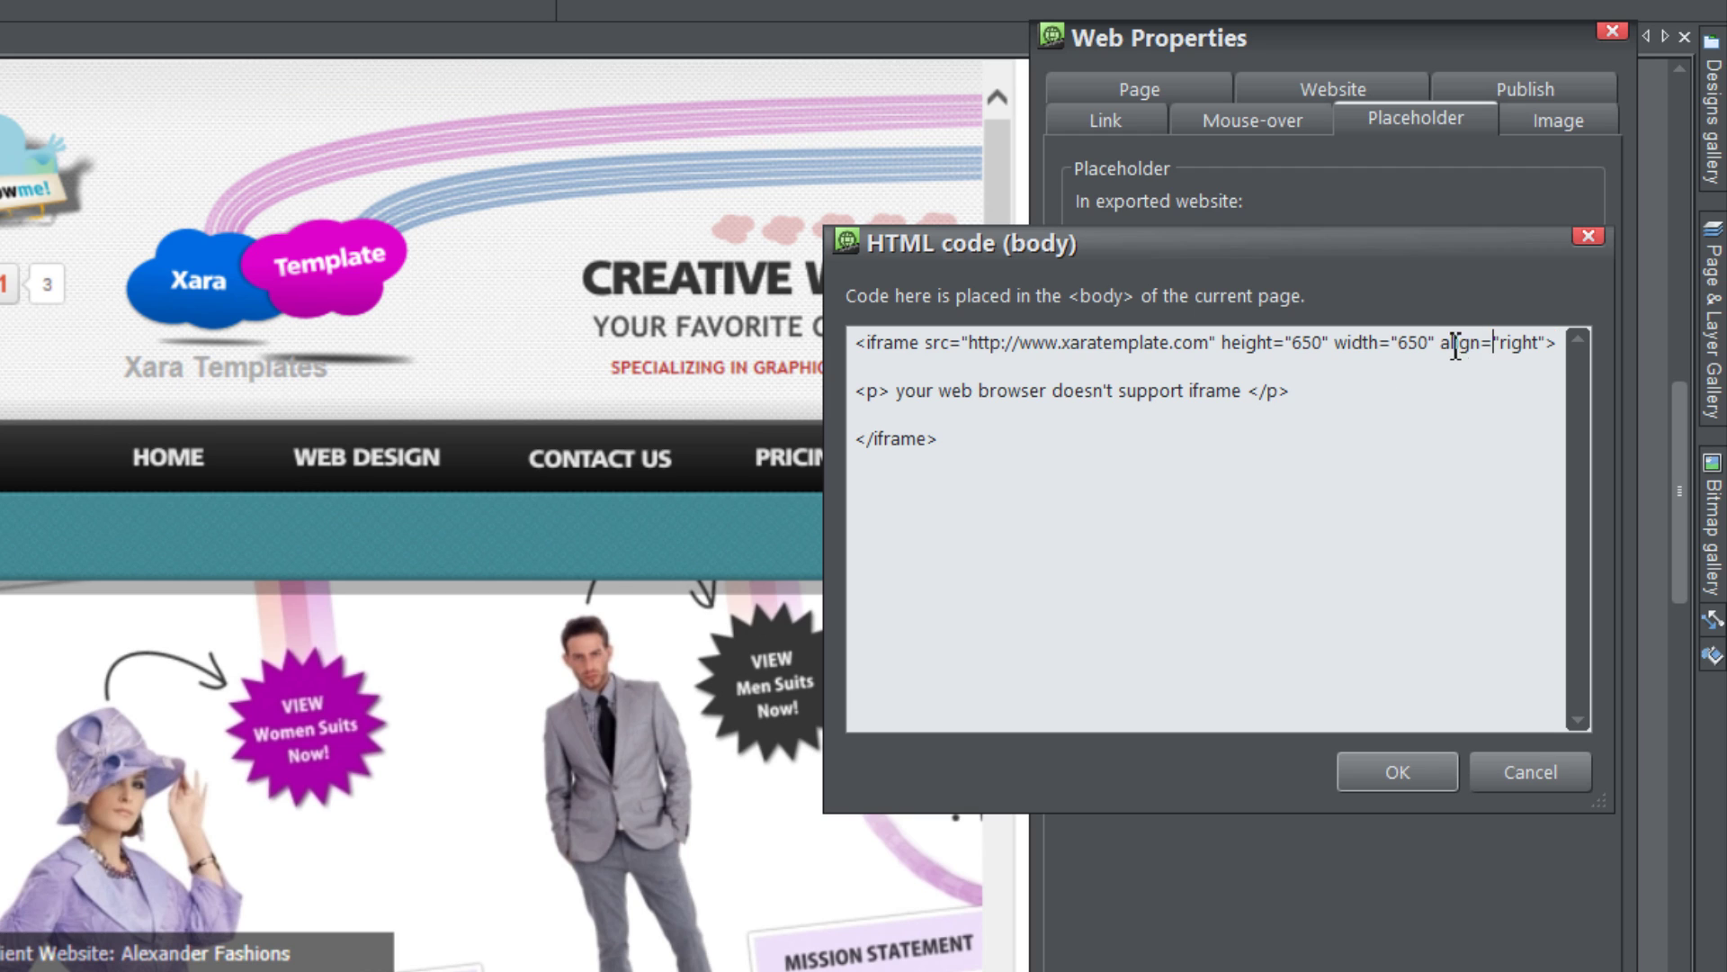
drag(1441, 347, 1551, 347)
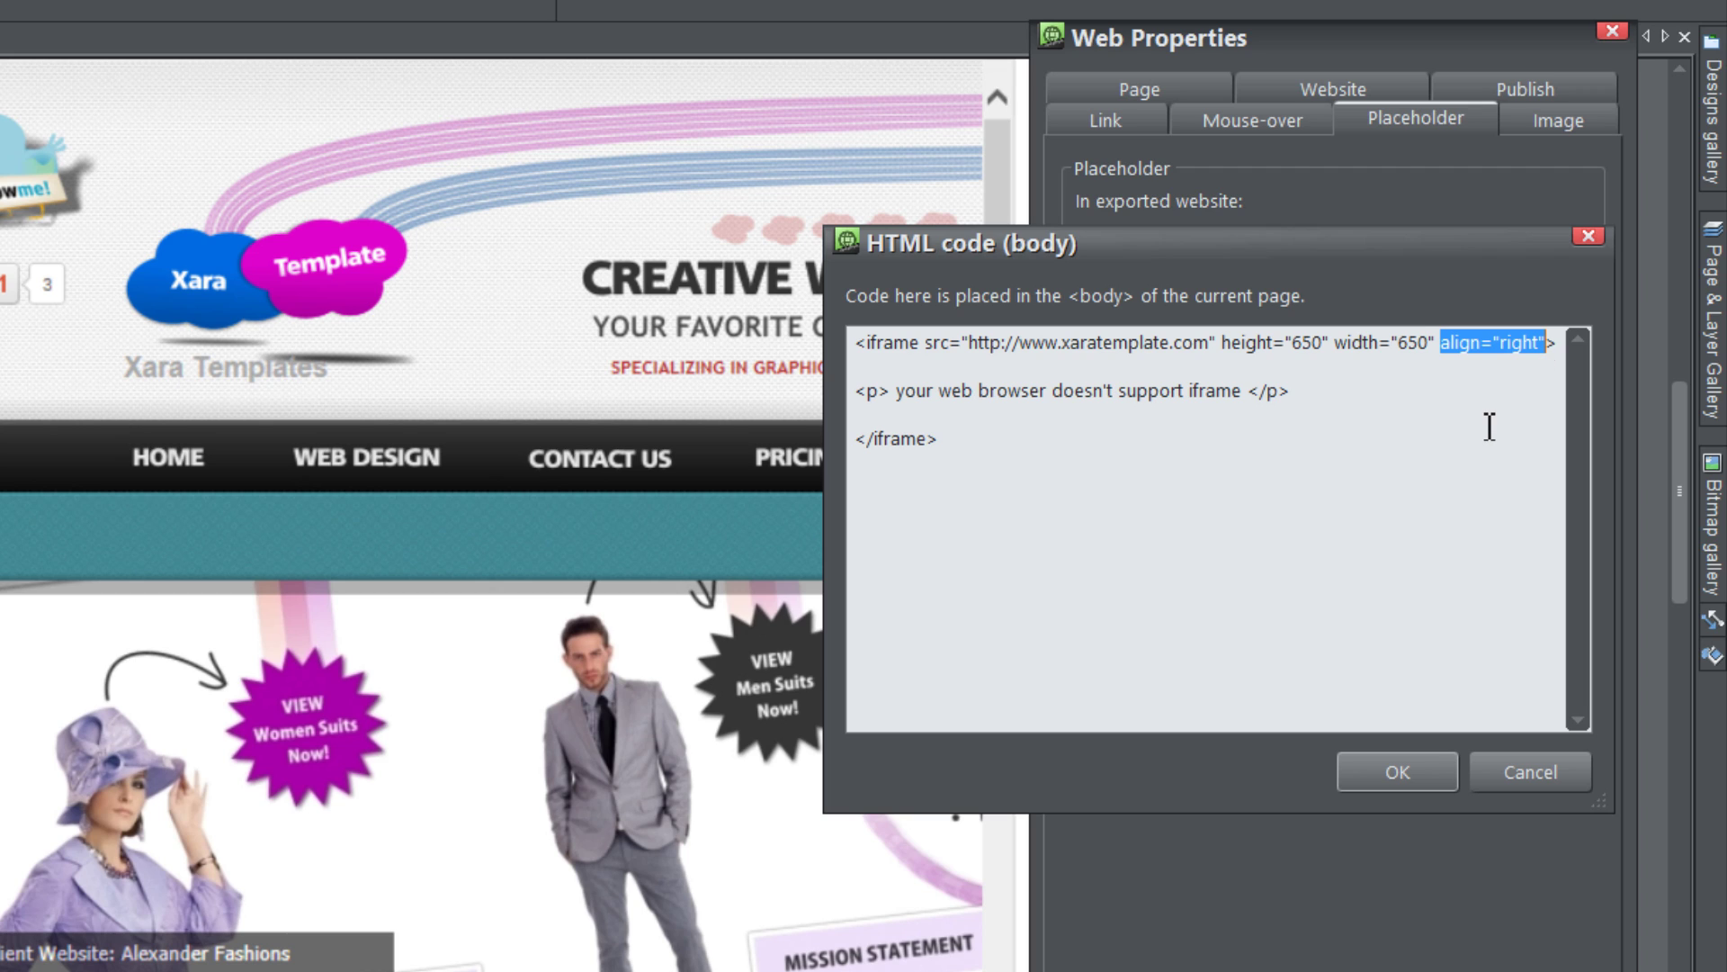
click(1444, 343)
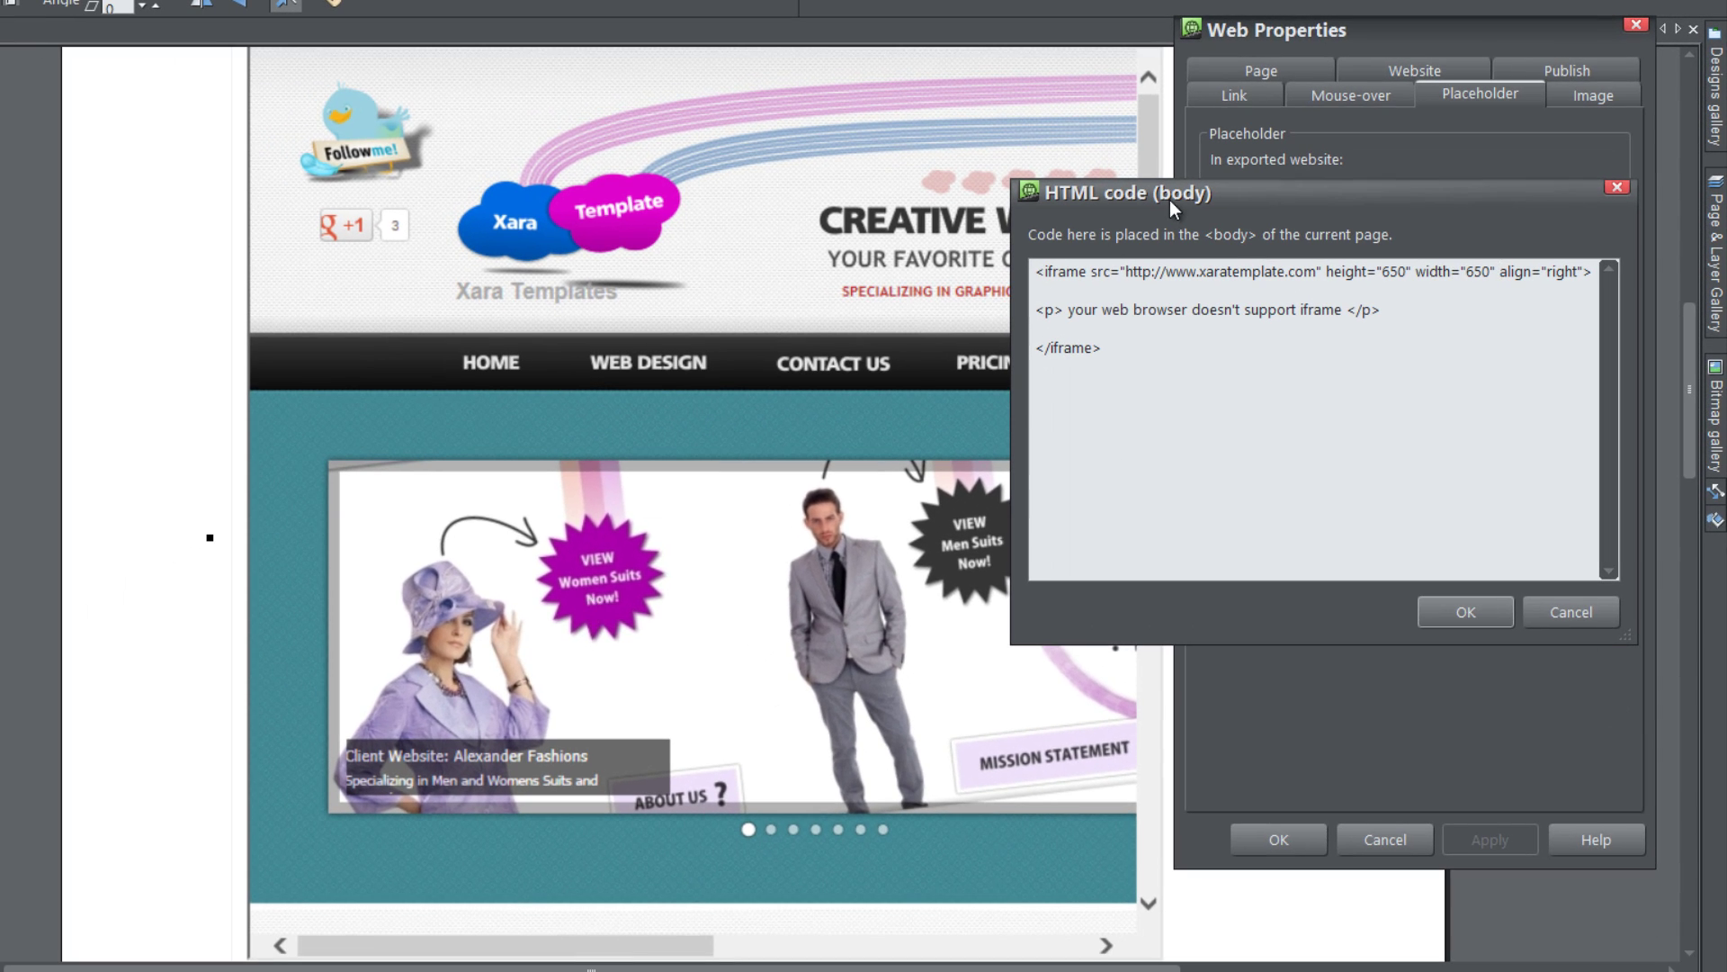
Step: Insert scrolling="no" into the iframe tag, confirm, and re-apply it to the placeholder
mouse_move(1250, 192)
mouse_down()
mouse_move(1362, 198)
mouse_move(1298, 223)
mouse_move(1263, 205)
mouse_up()
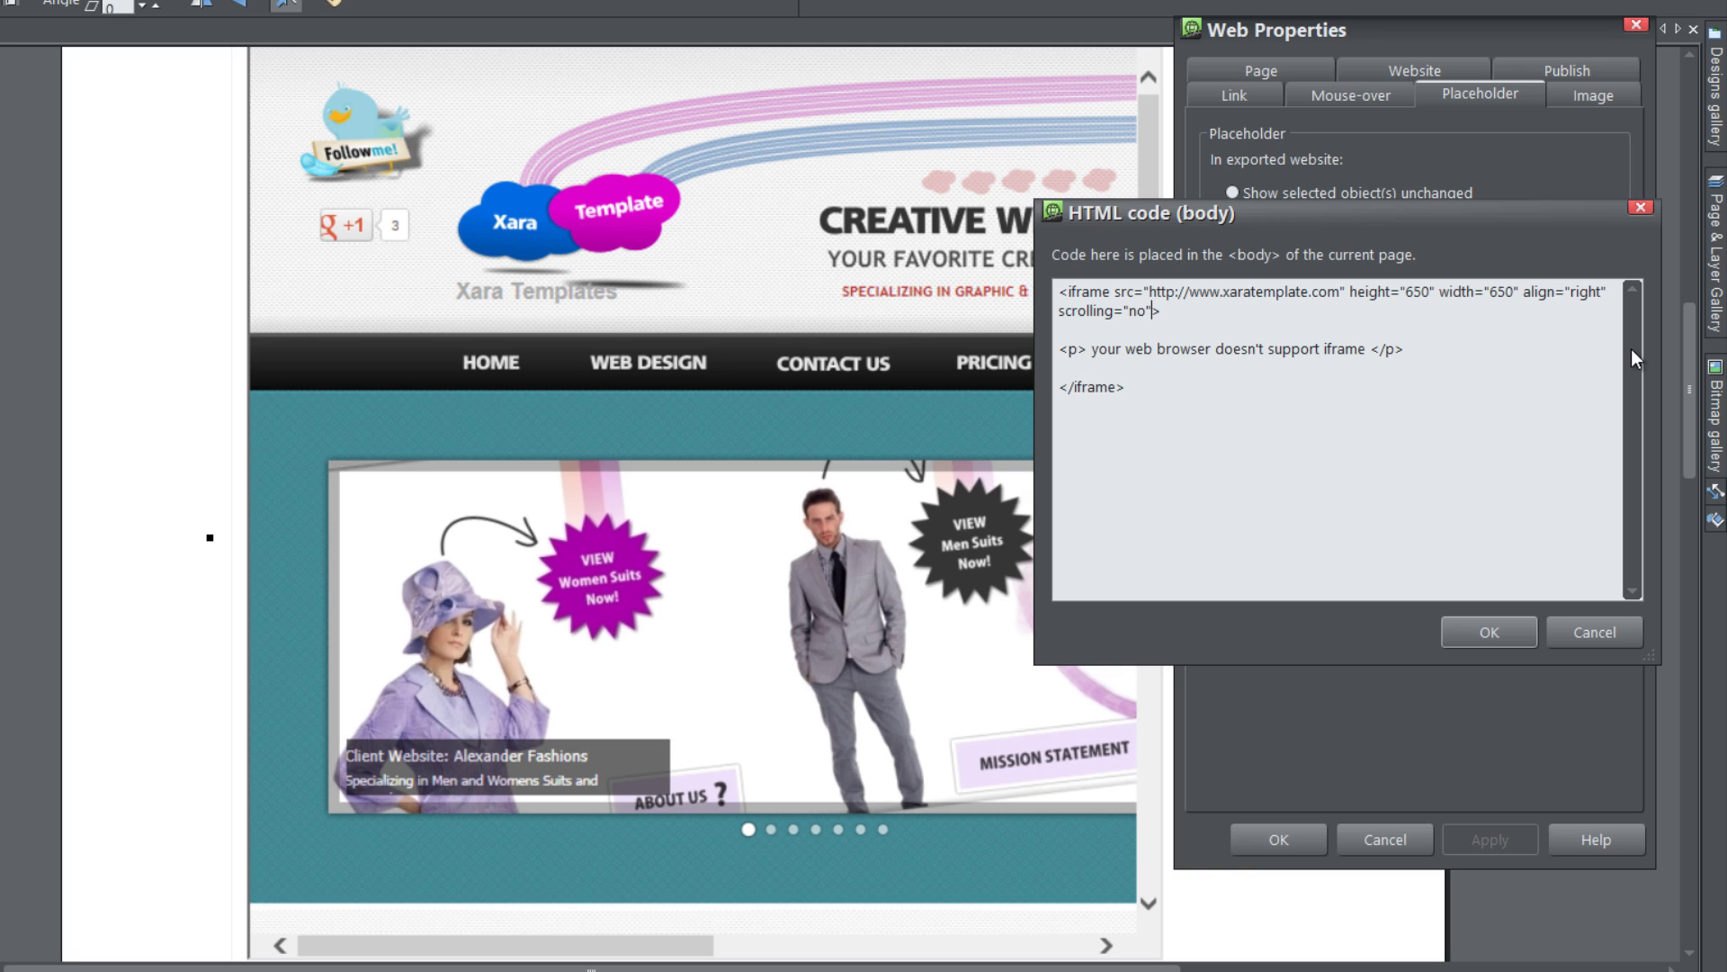
click(1497, 632)
click(1493, 839)
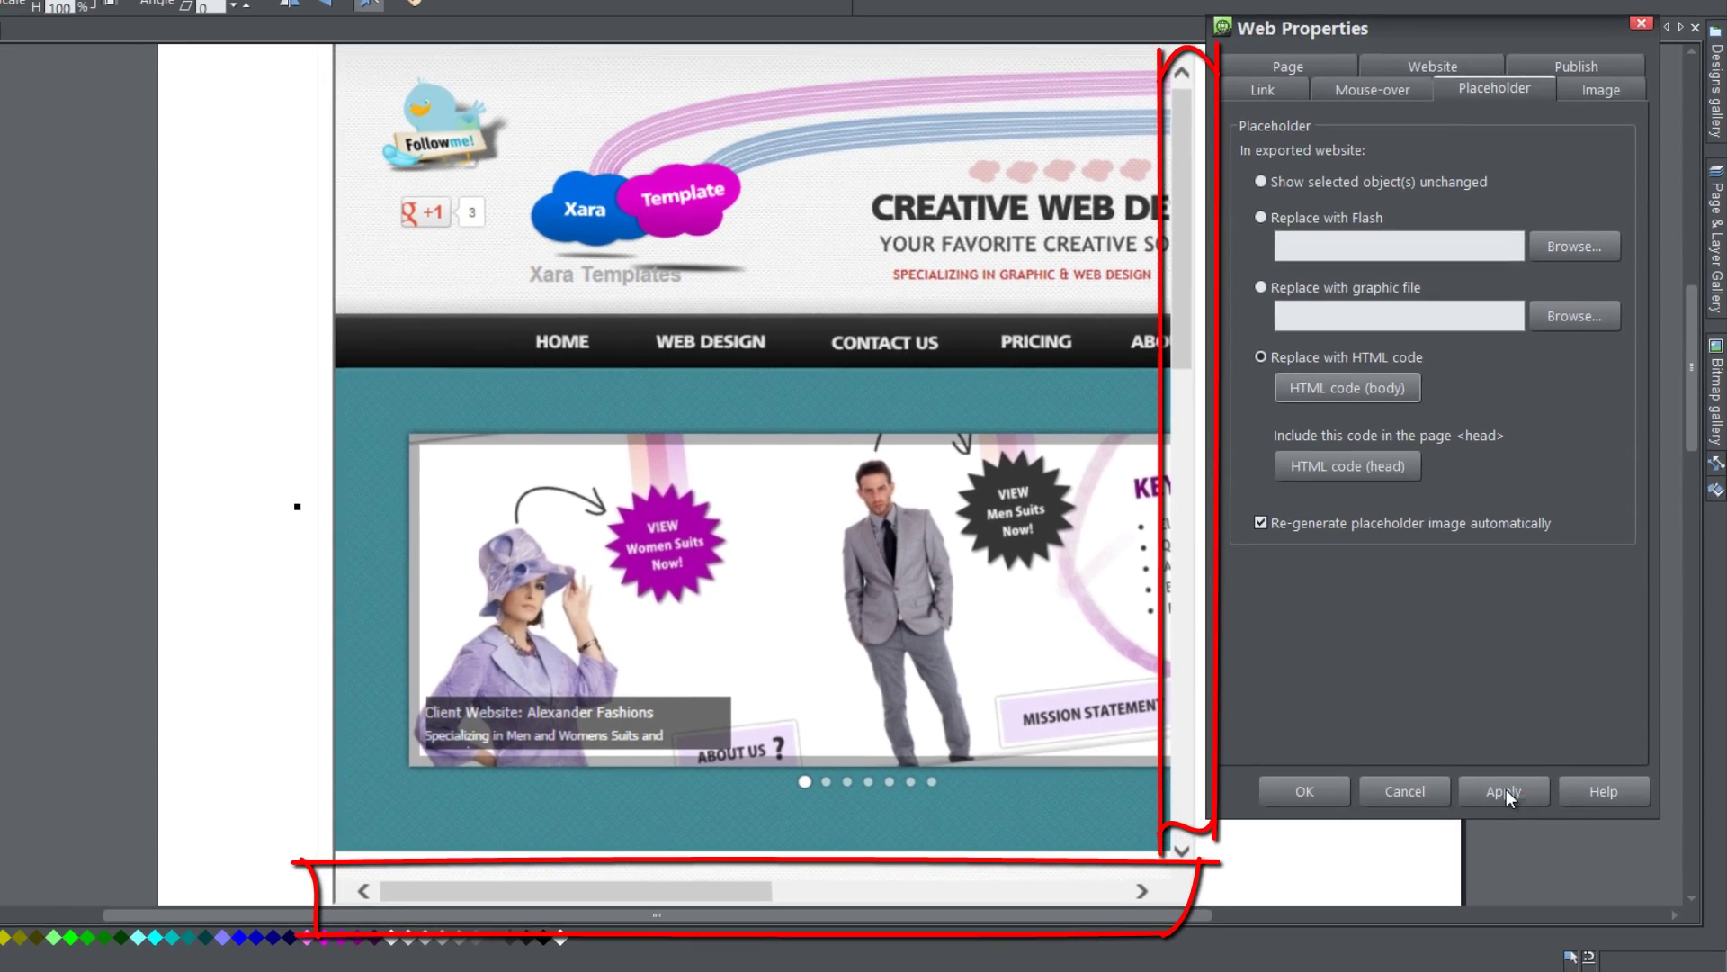
click(1506, 790)
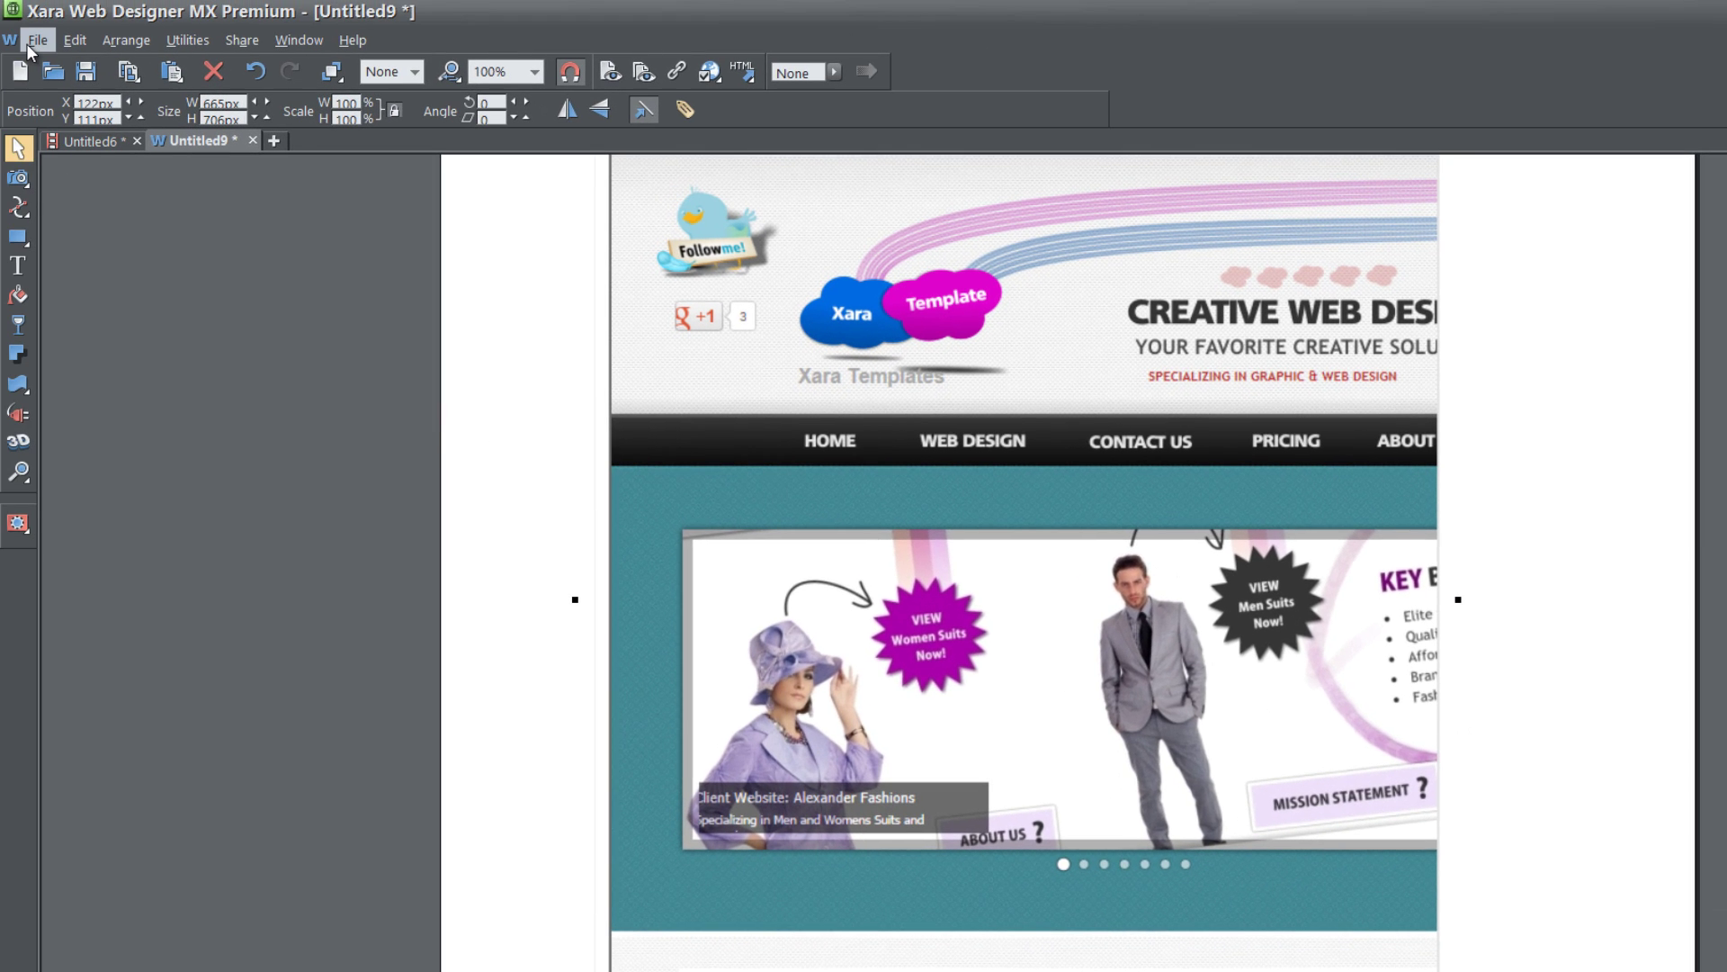
Step: Preview the page in the browser and step through the embedded site's slideshow slides
click(36, 41)
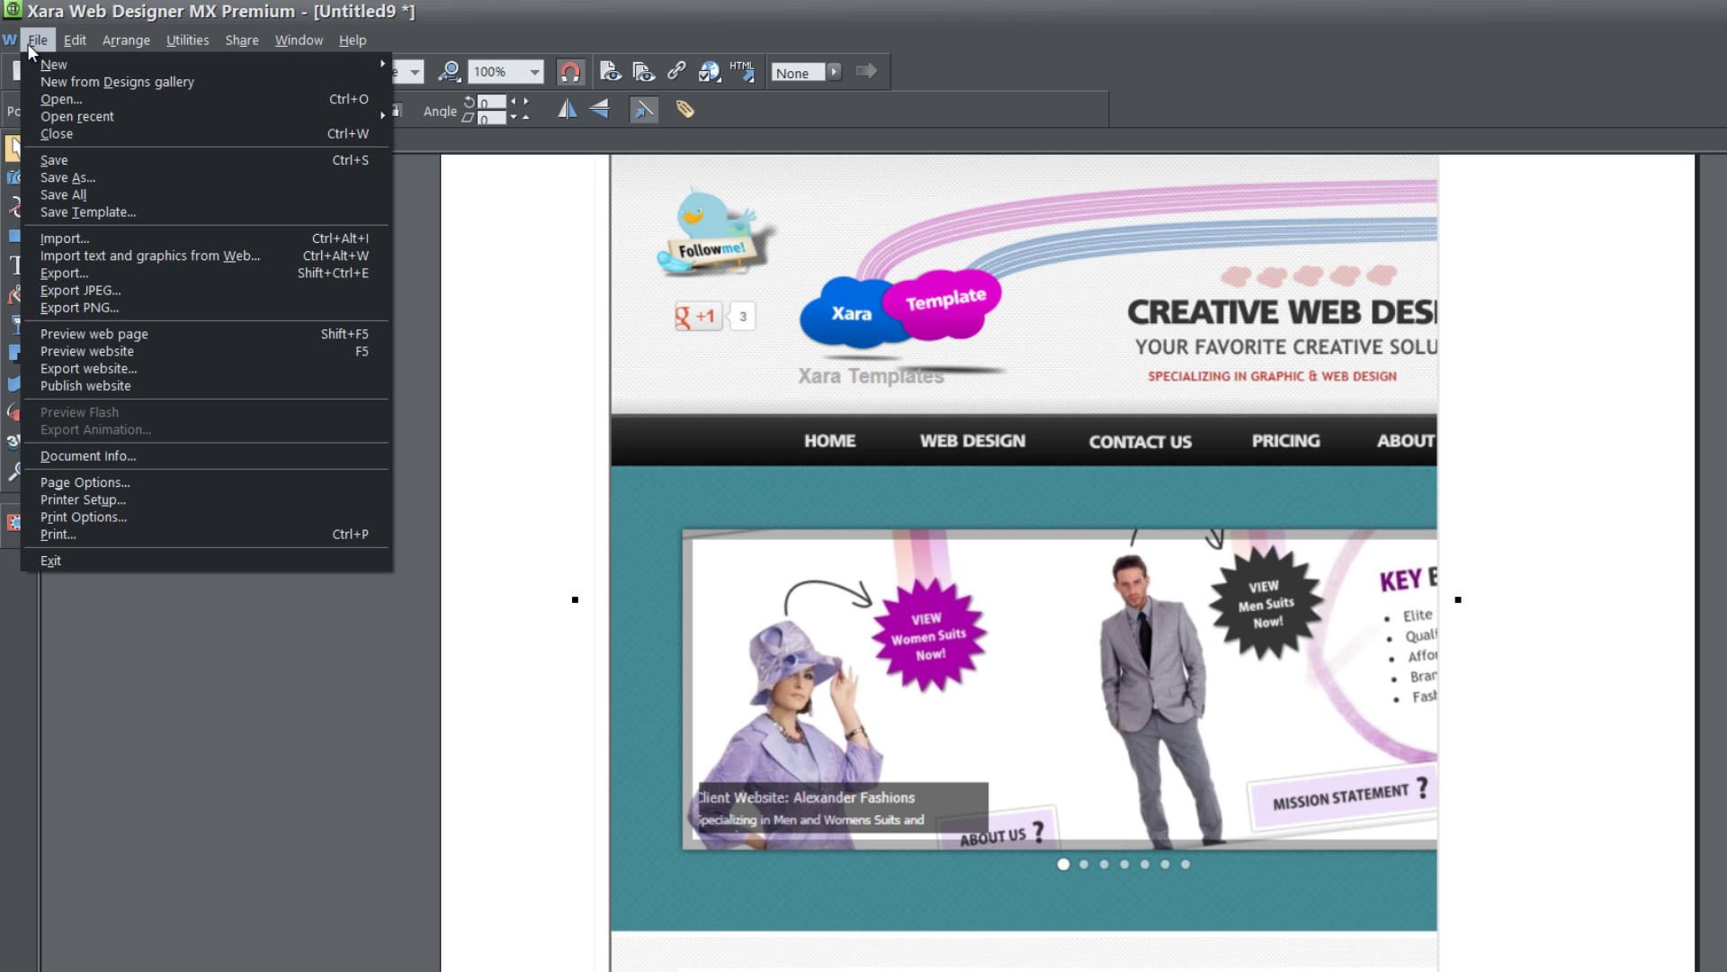
click(170, 338)
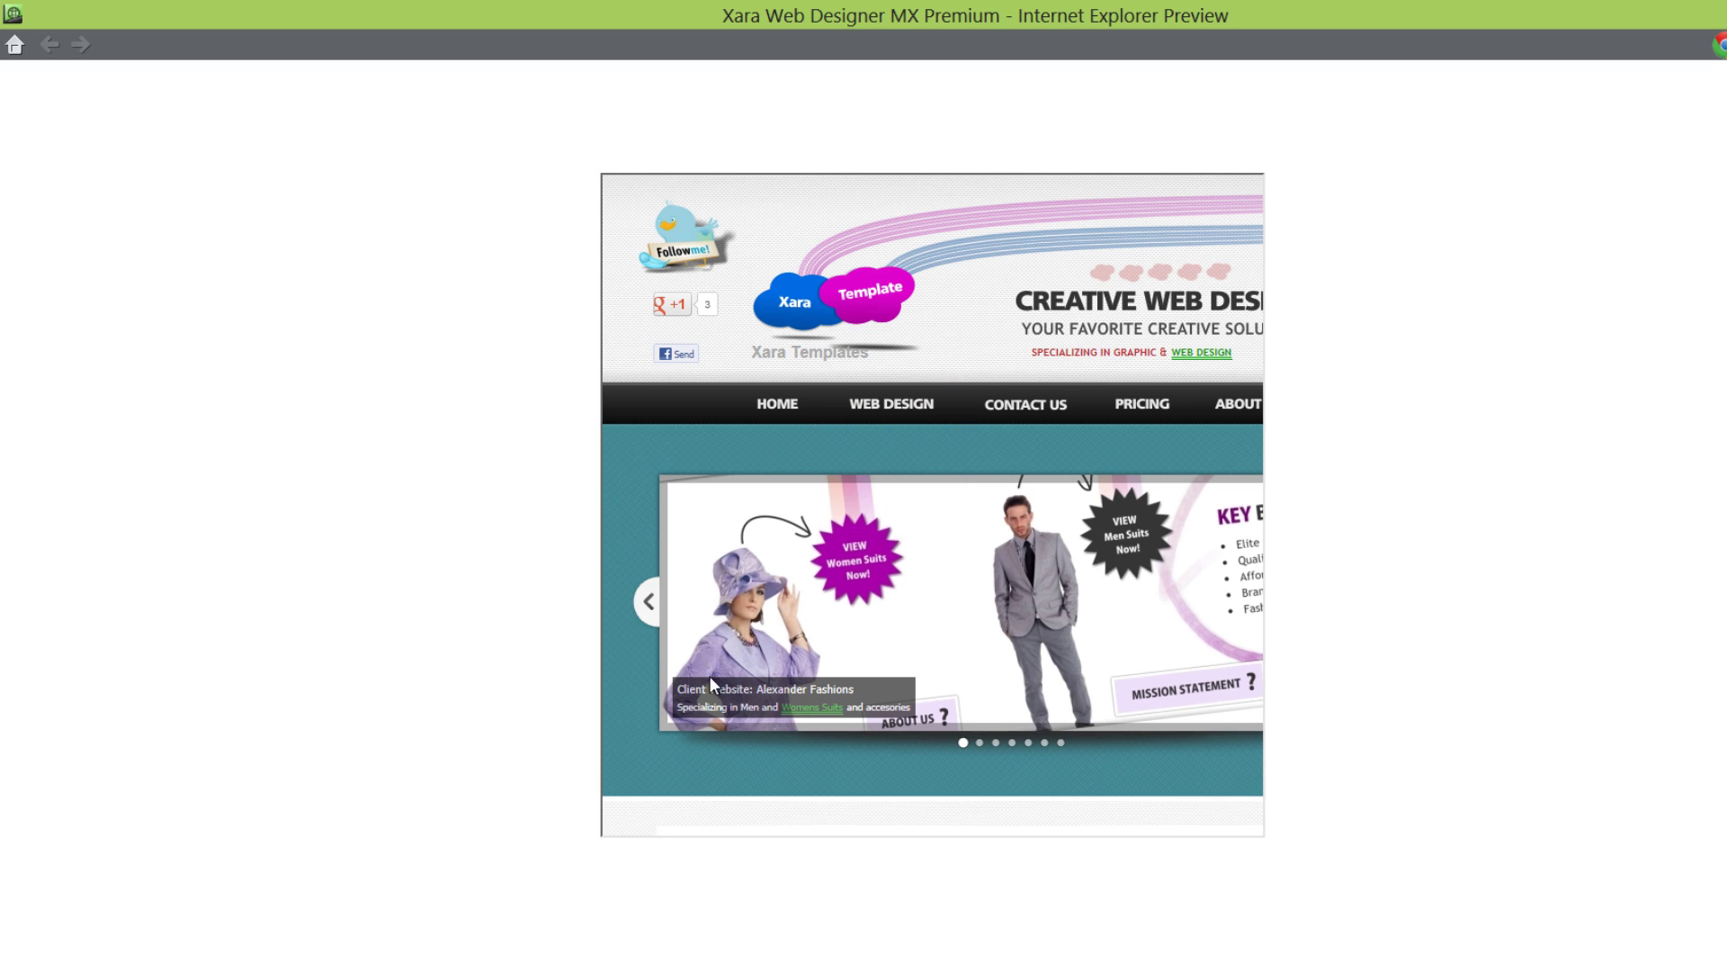
click(656, 605)
click(652, 602)
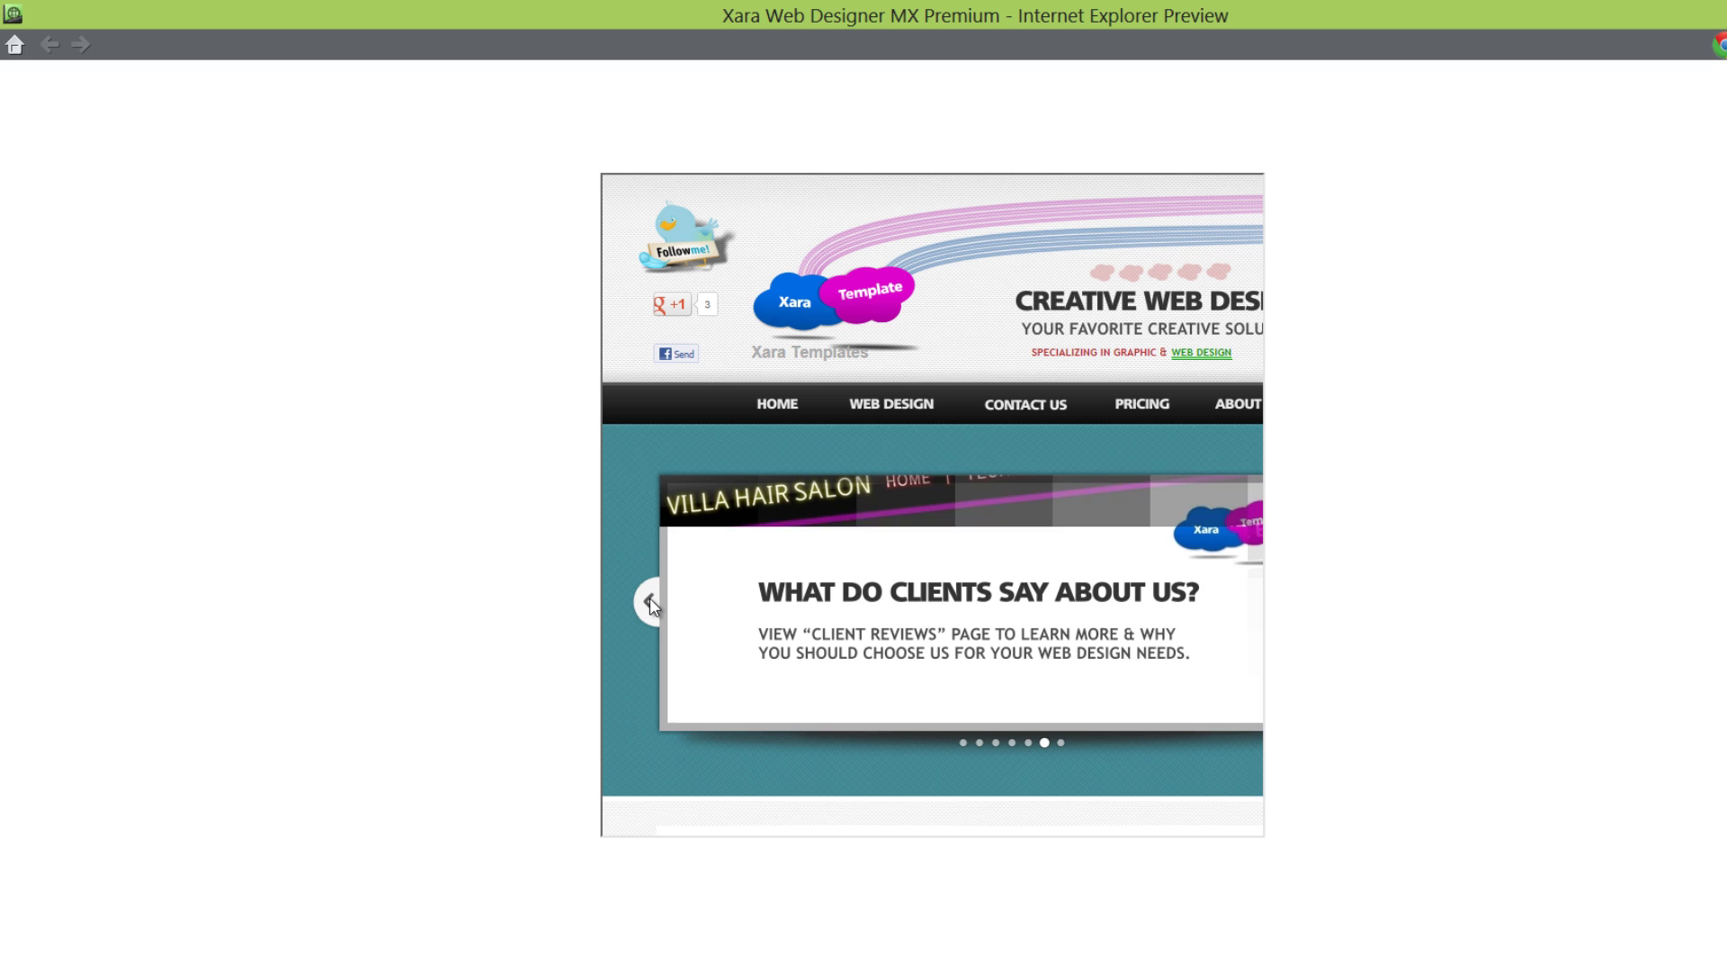
click(1012, 743)
click(996, 743)
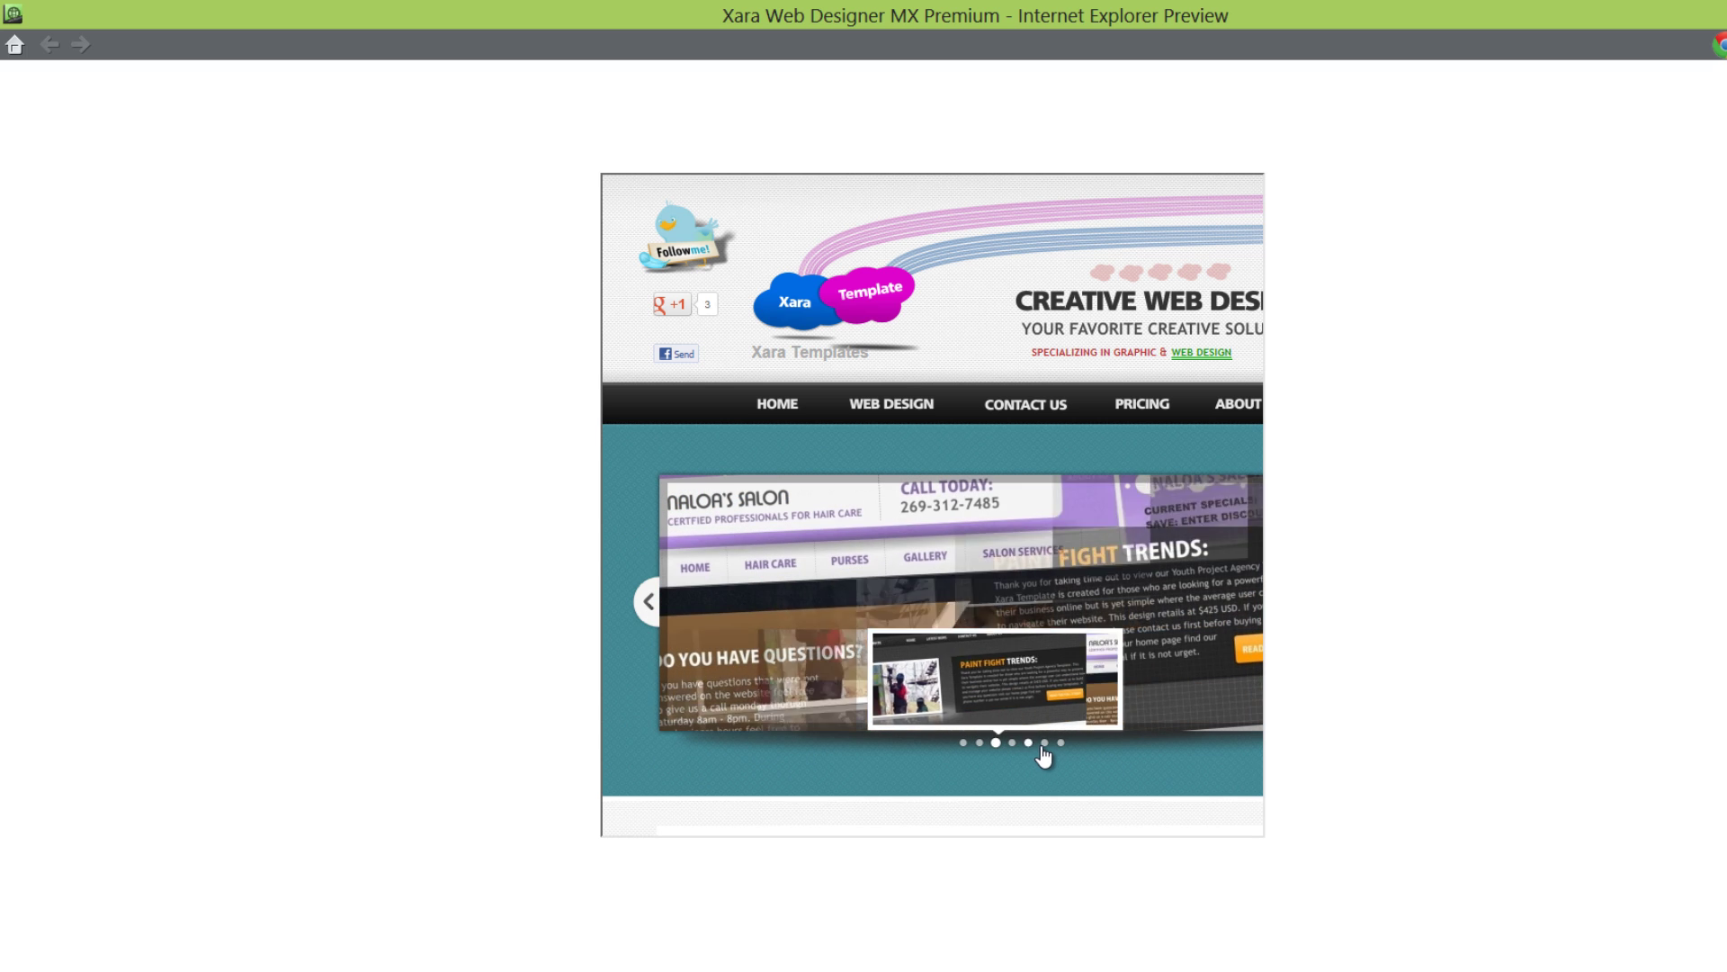
click(1045, 744)
click(1061, 742)
click(980, 743)
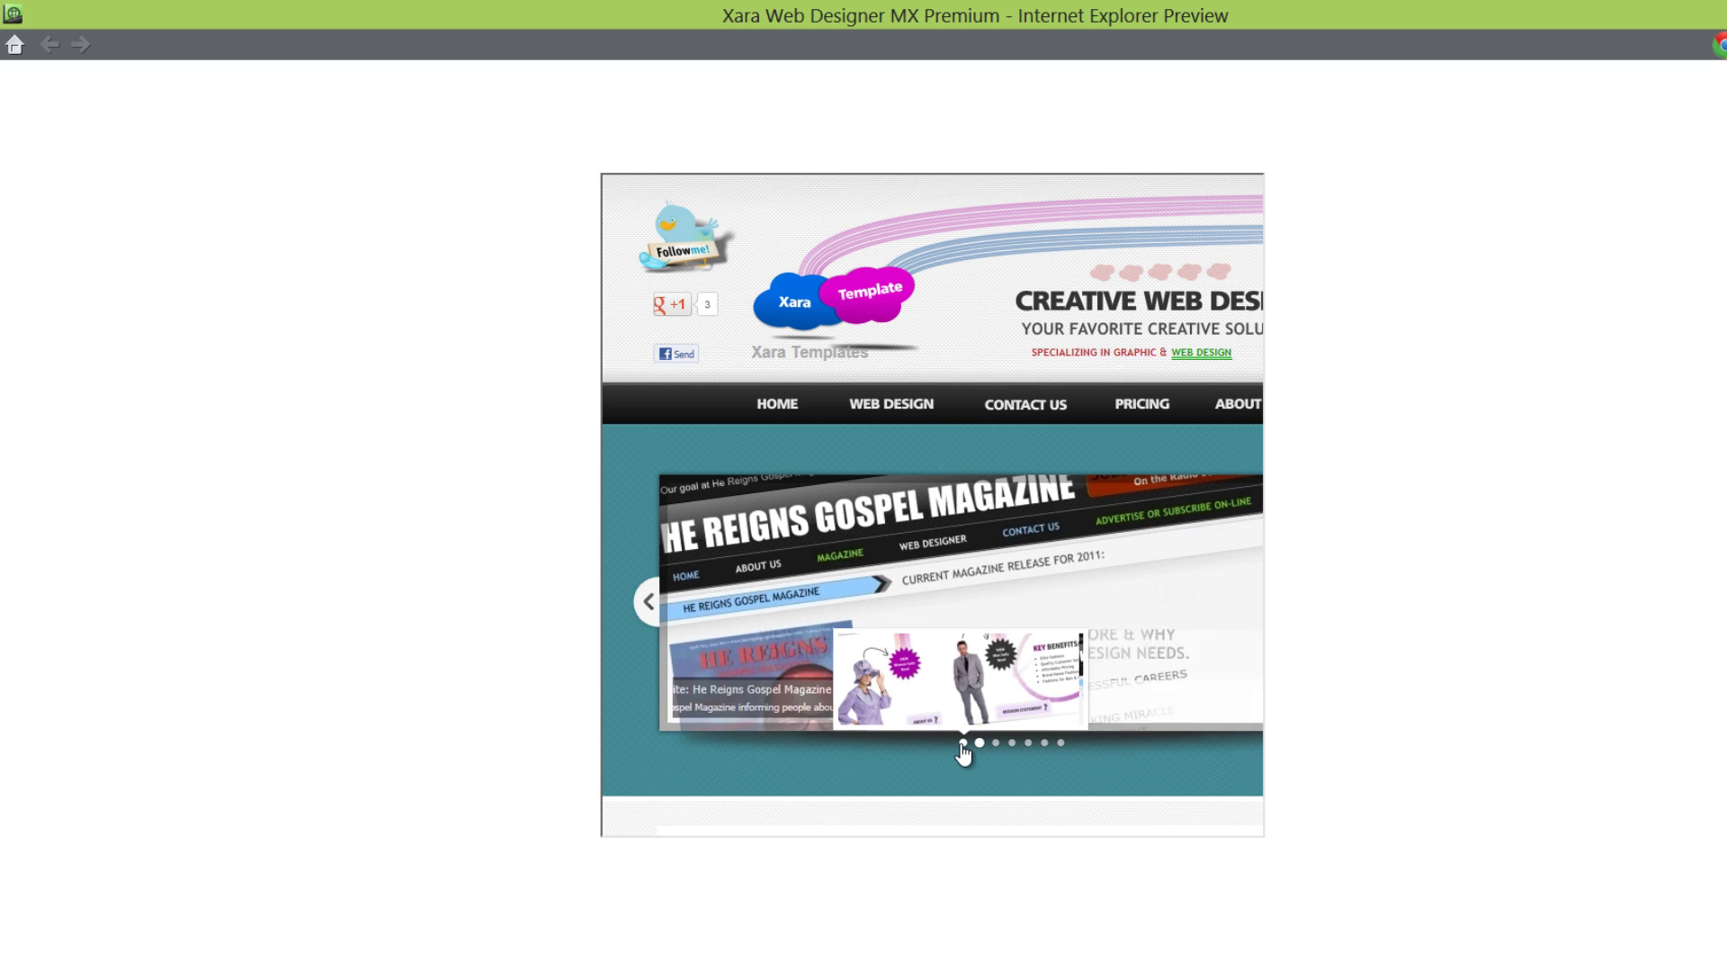
click(962, 743)
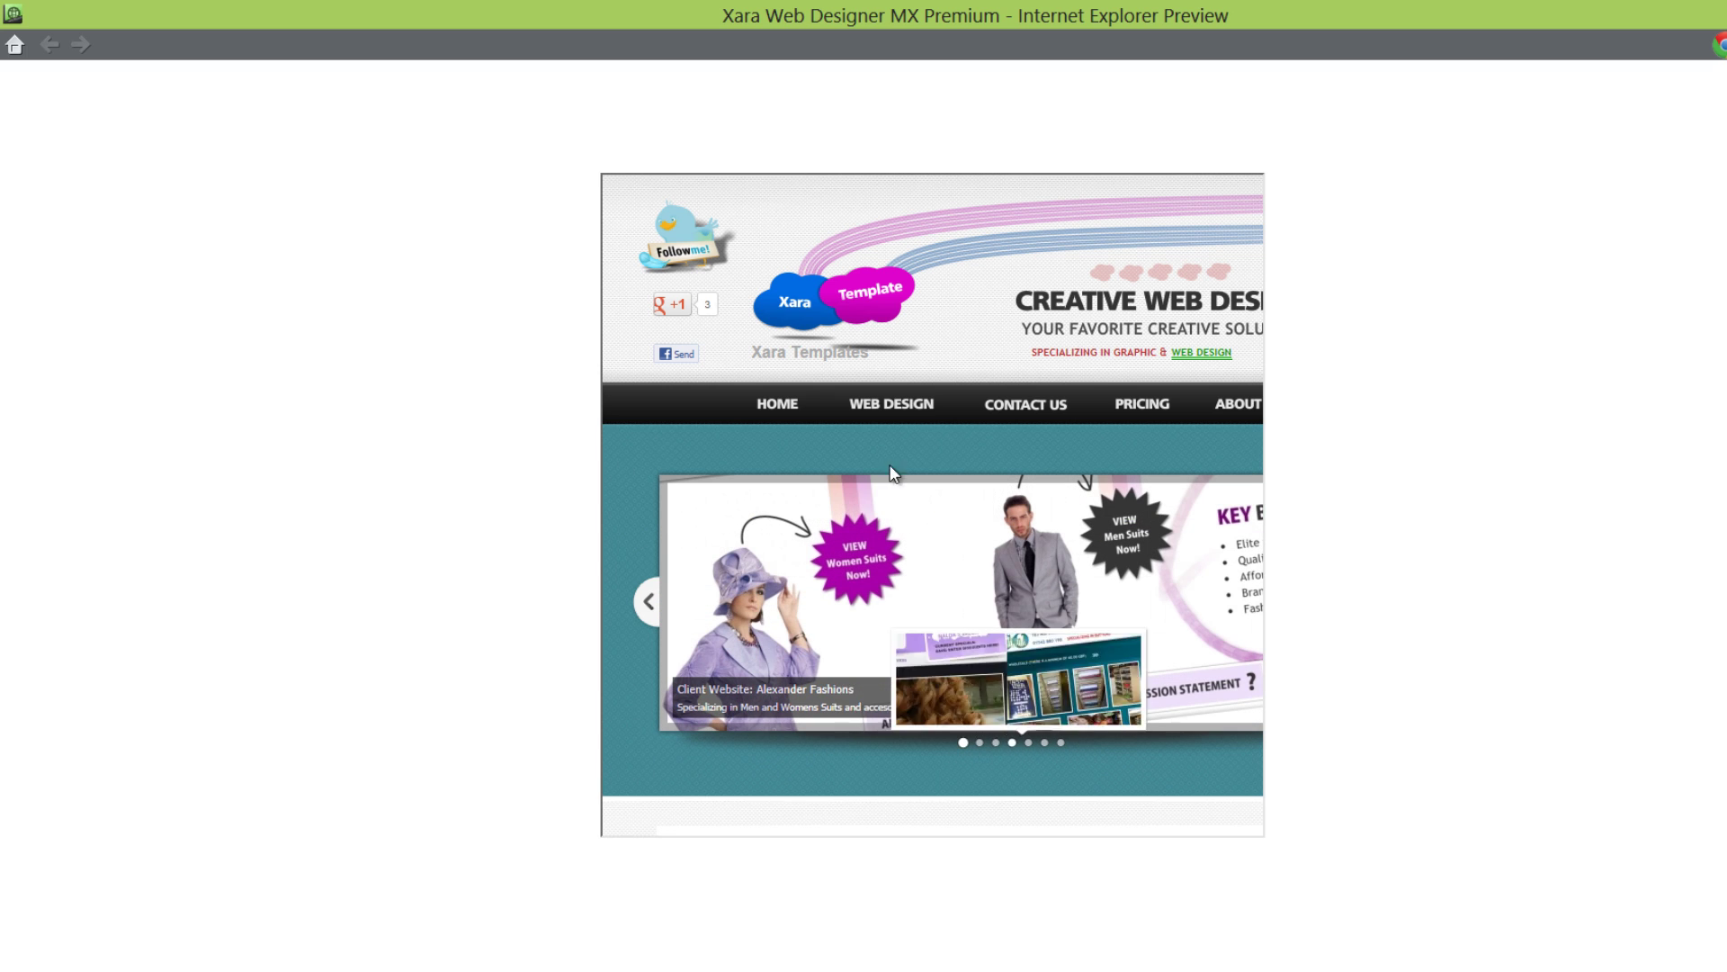
Step: Open the embedded site's Portfolio page, return Home, then open Portfolio again
mouse_move(883, 403)
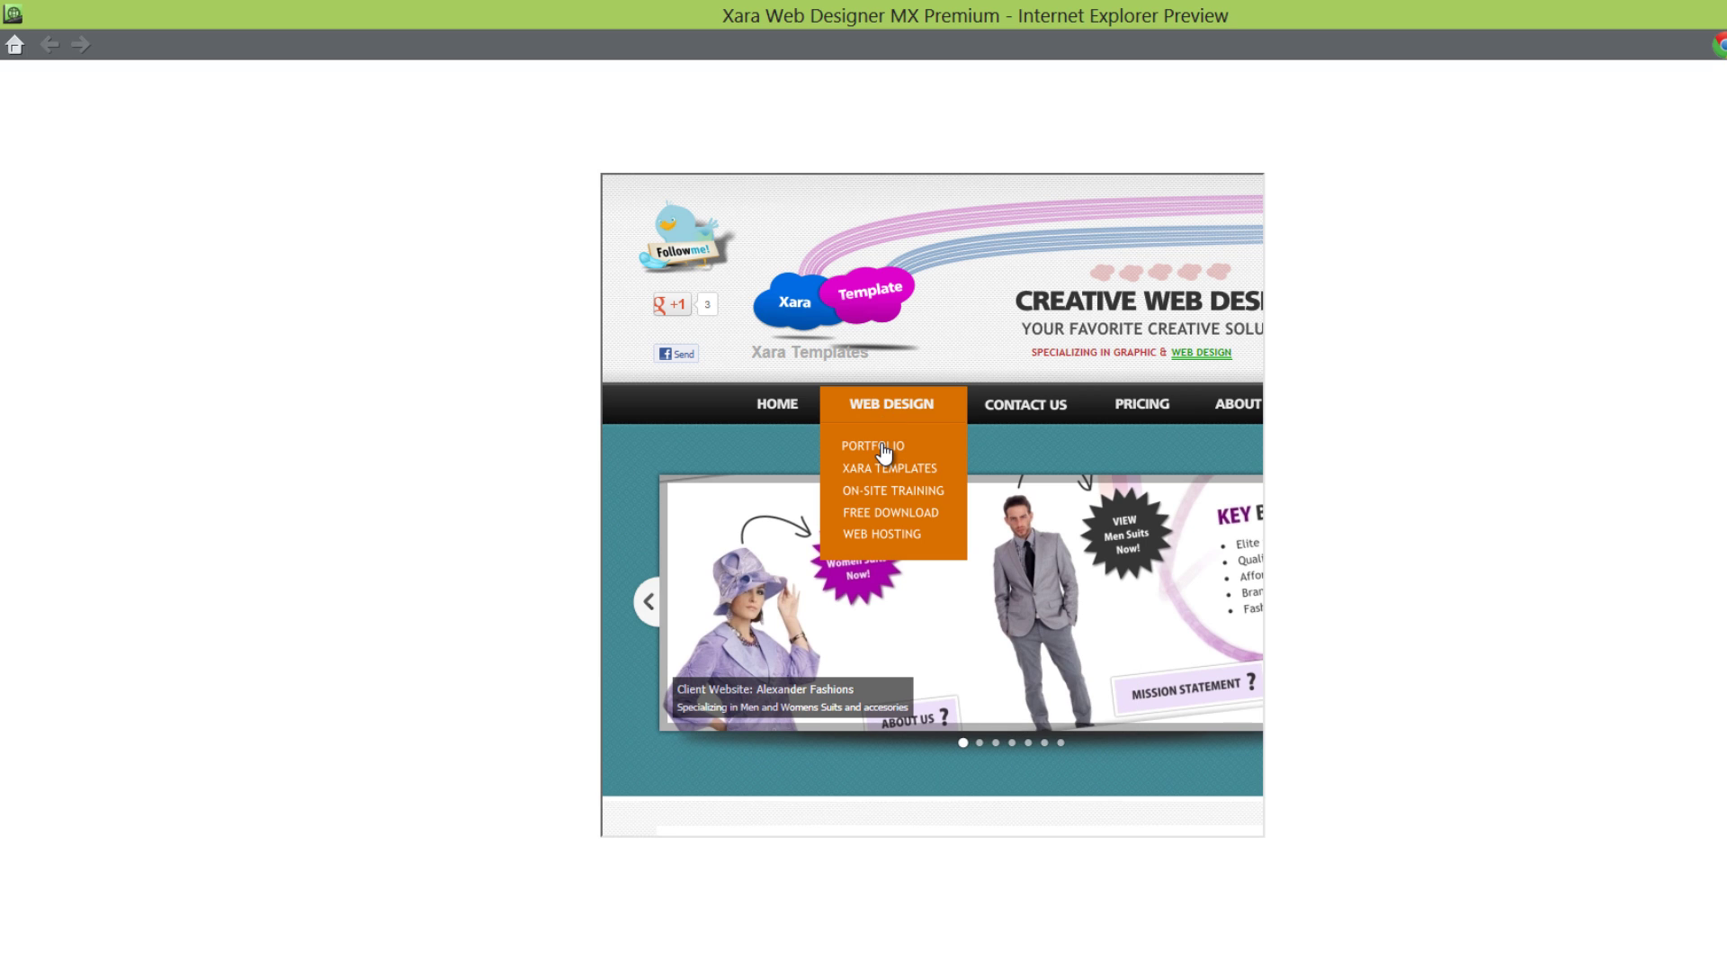
click(880, 447)
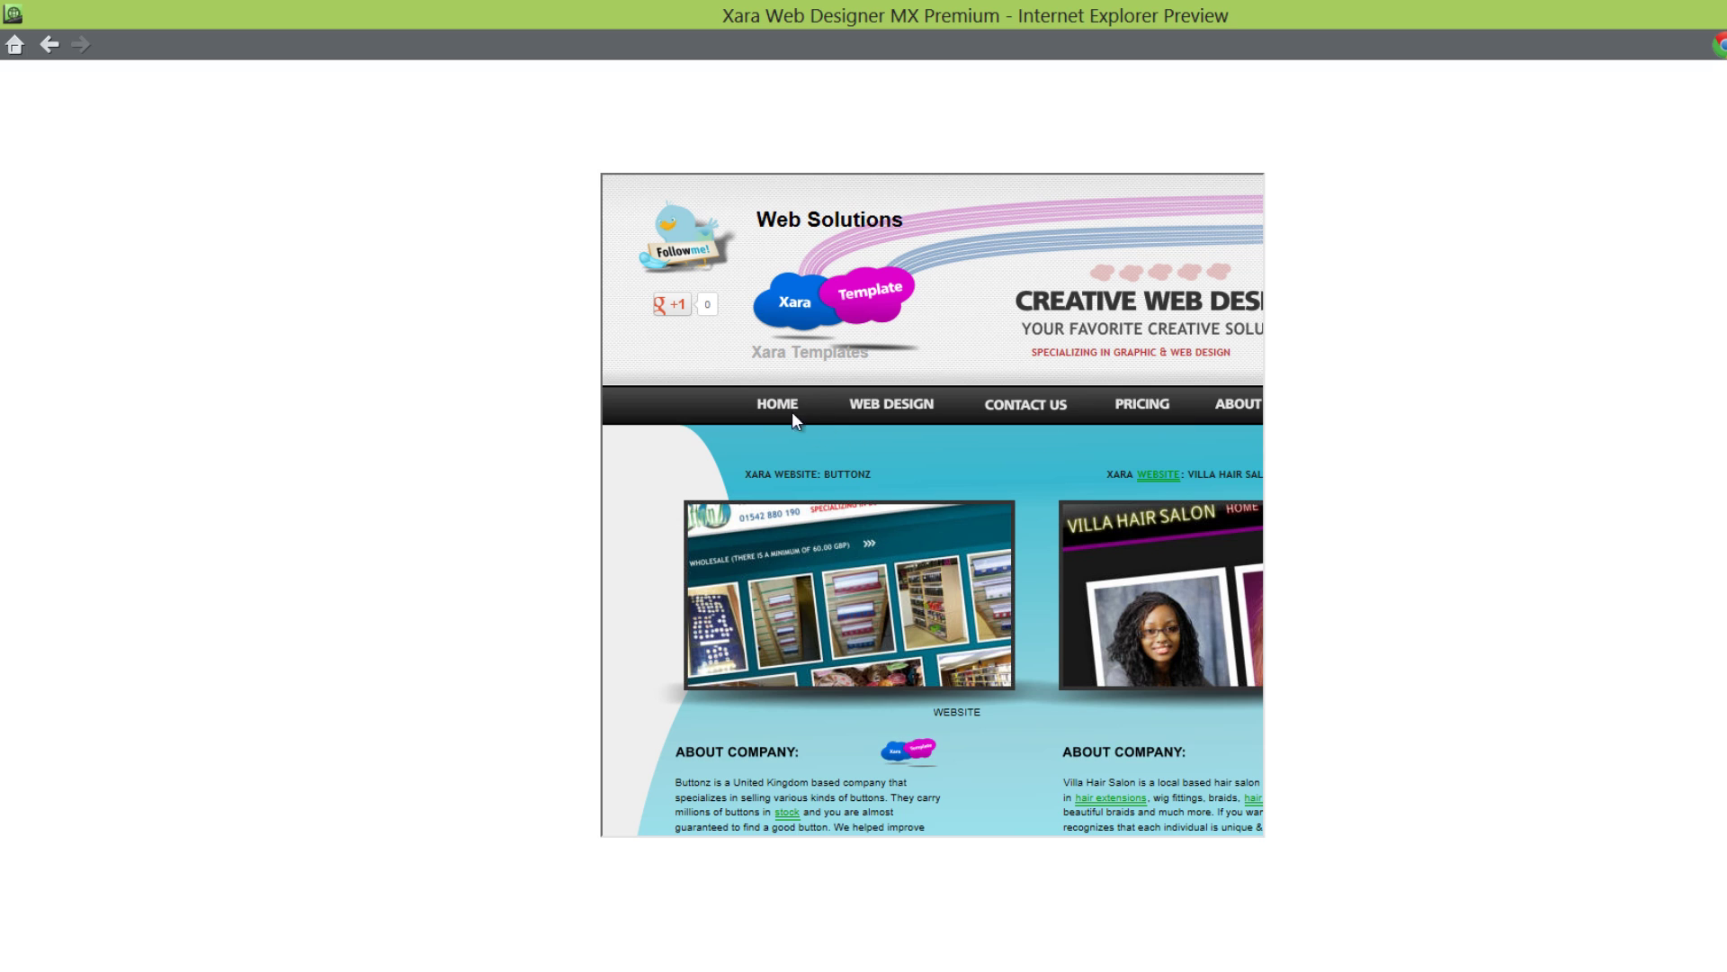
click(777, 407)
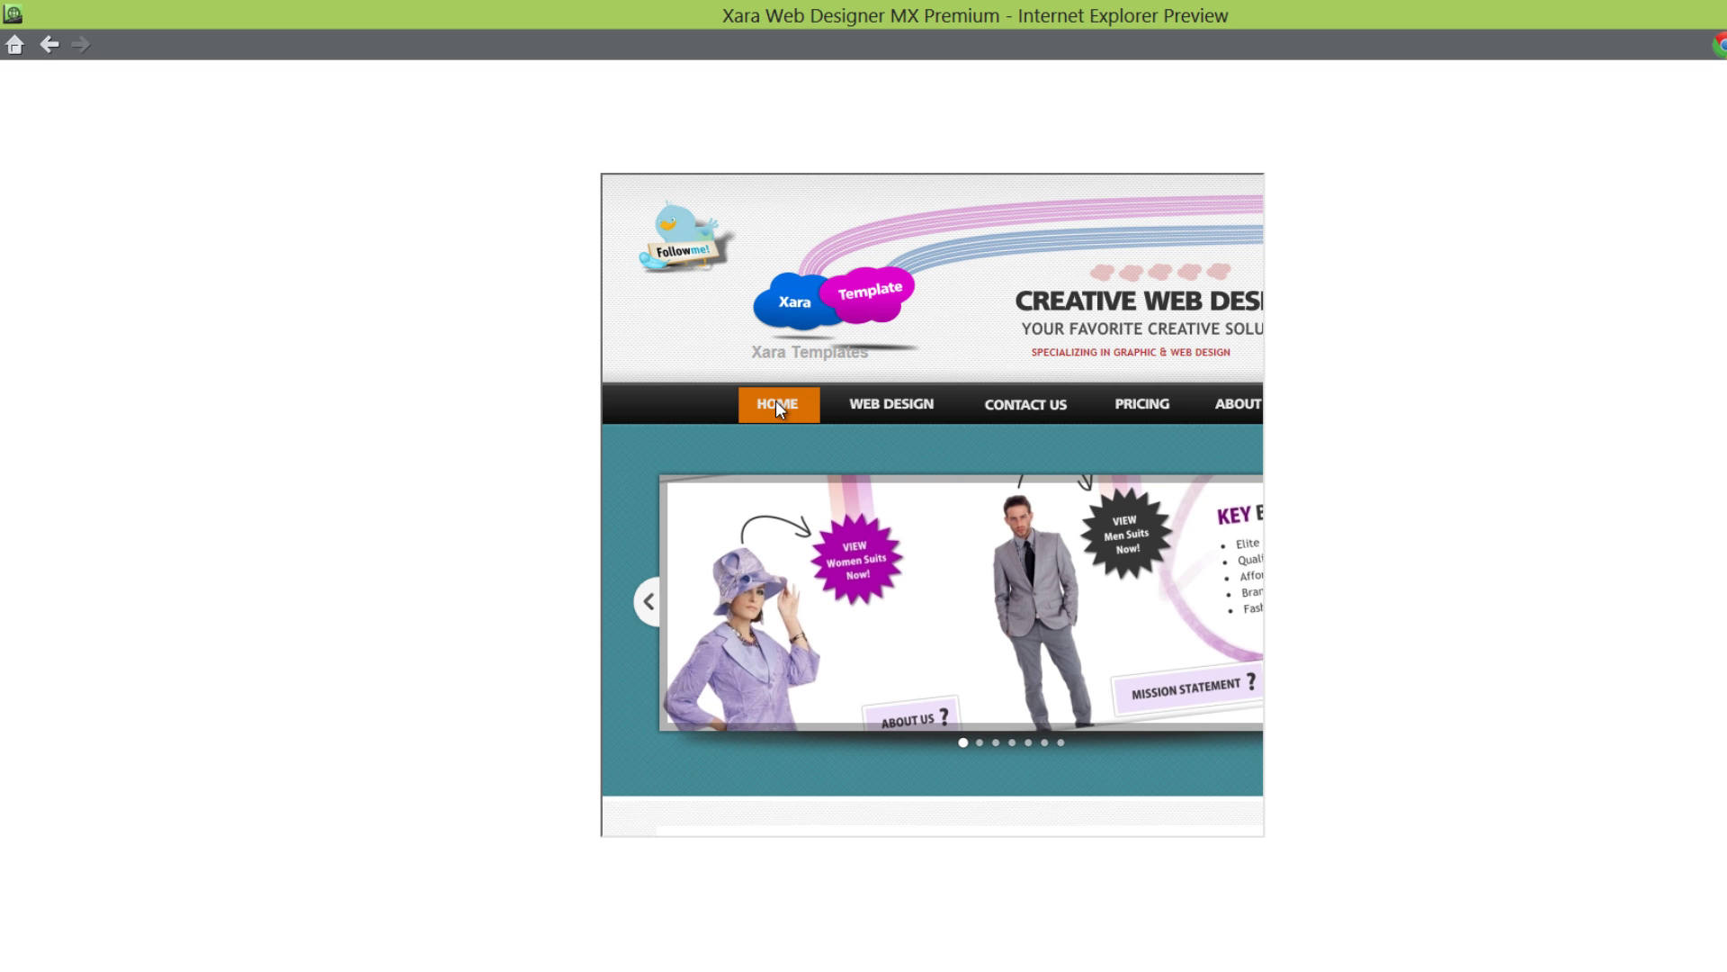
mouse_move(910, 405)
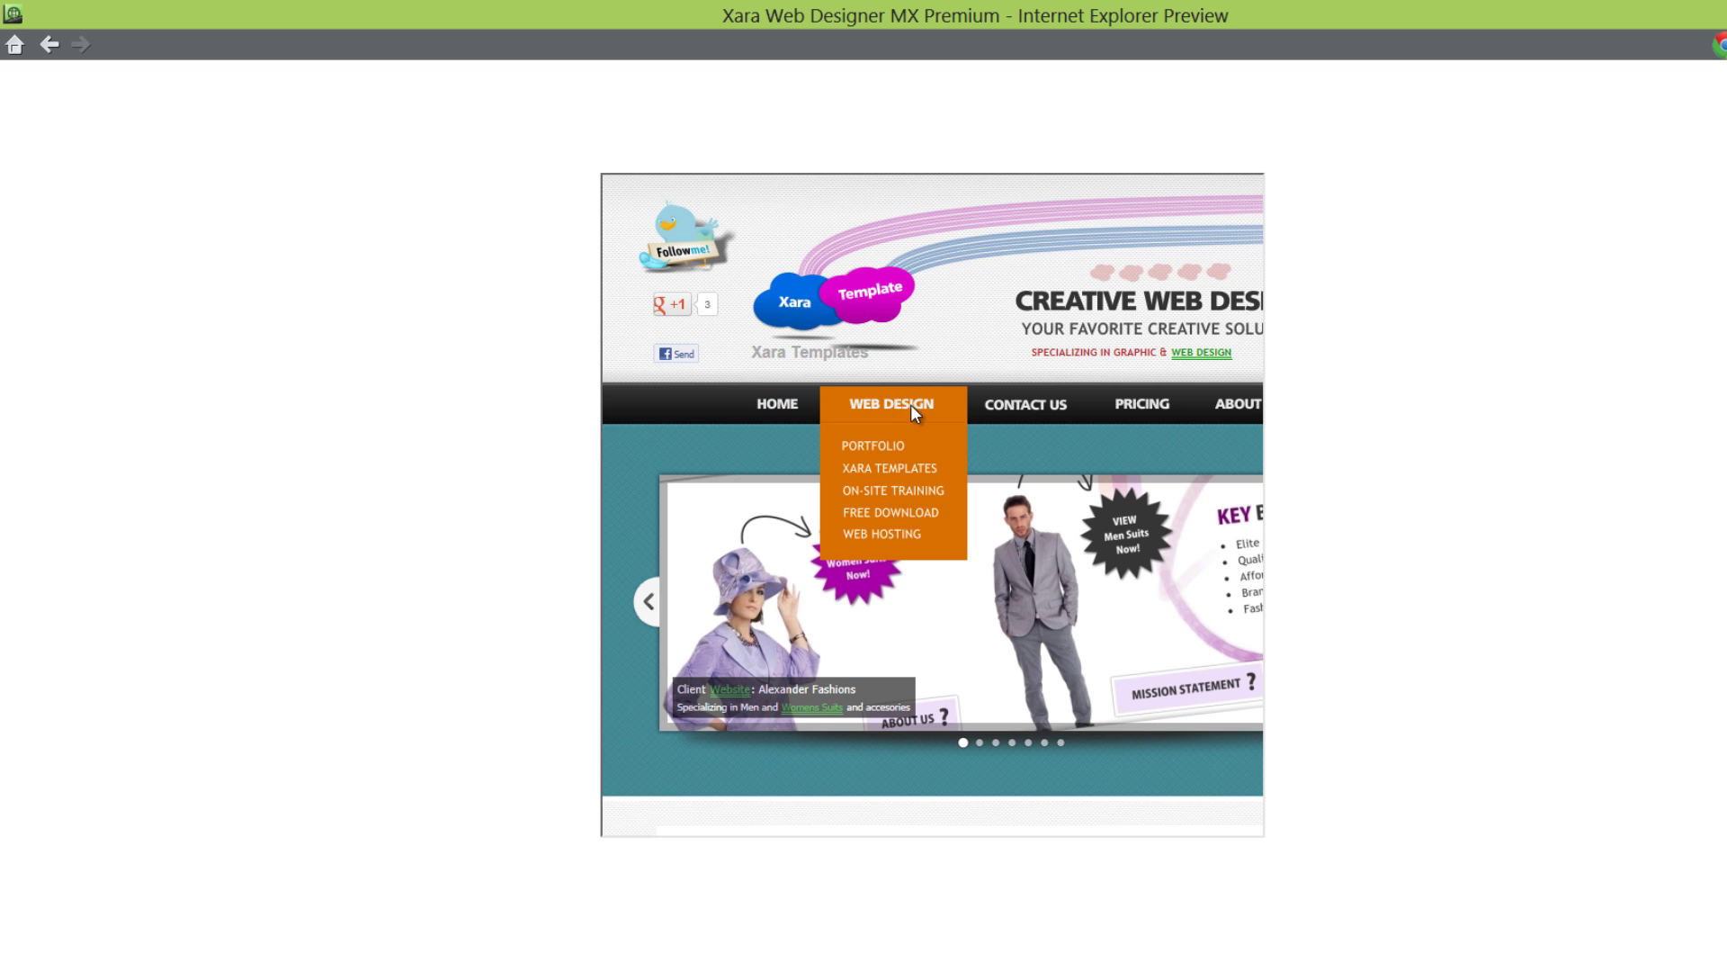
click(876, 445)
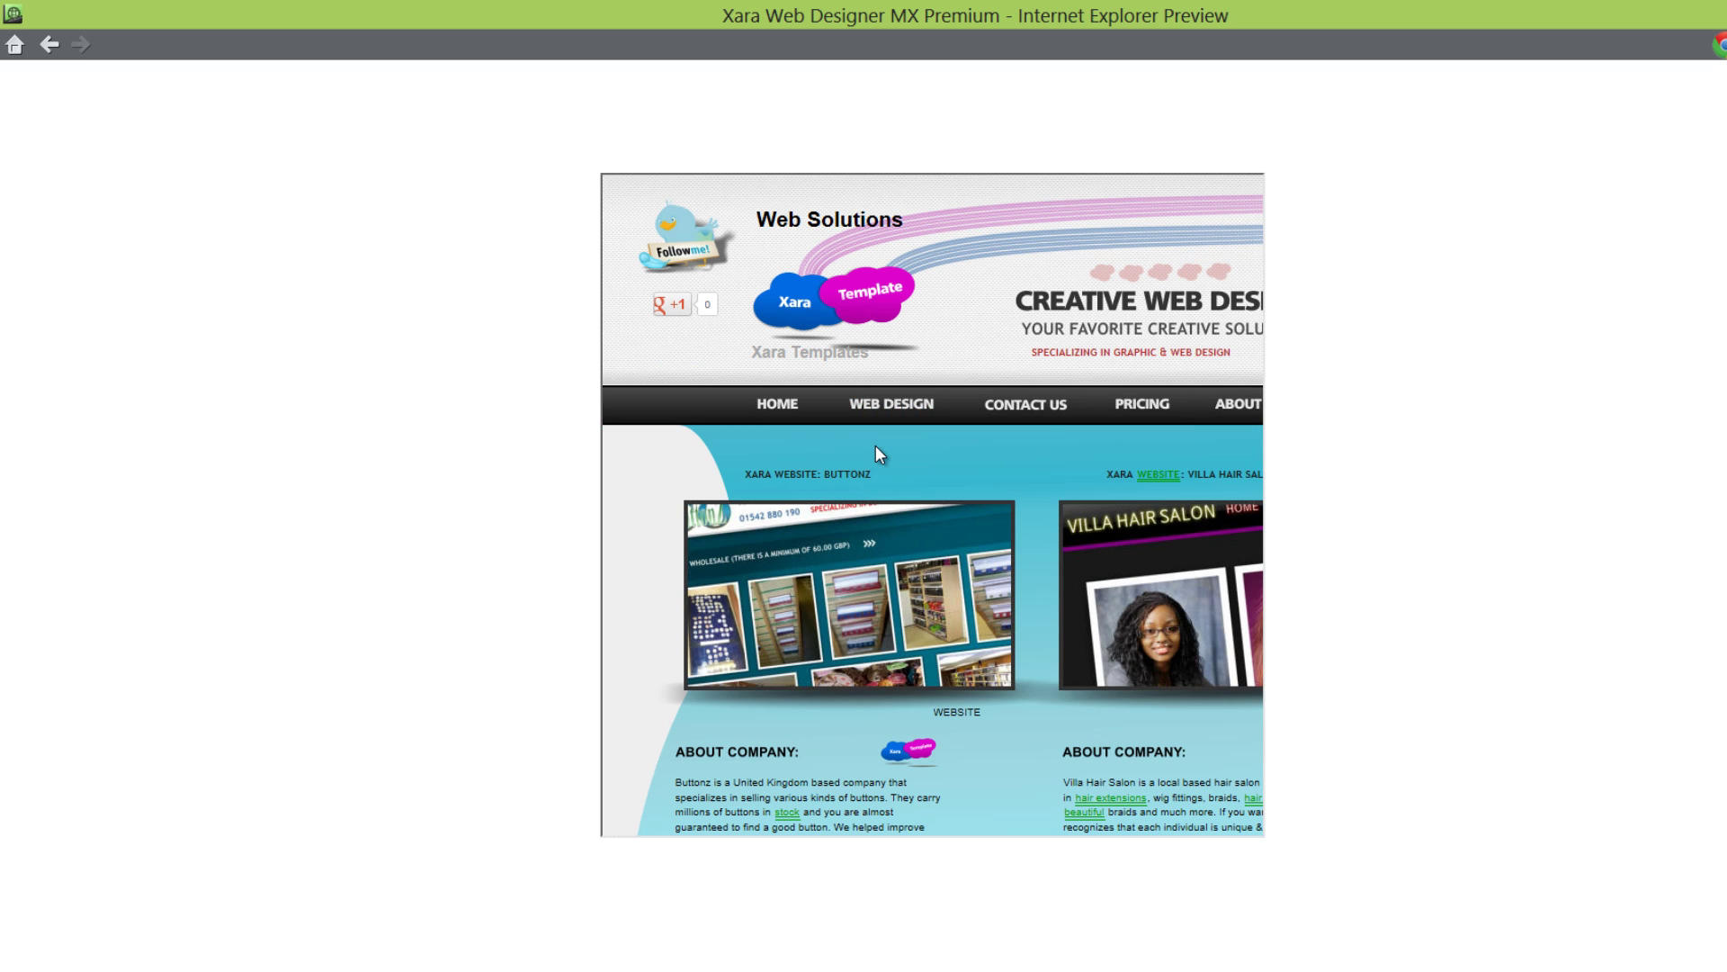